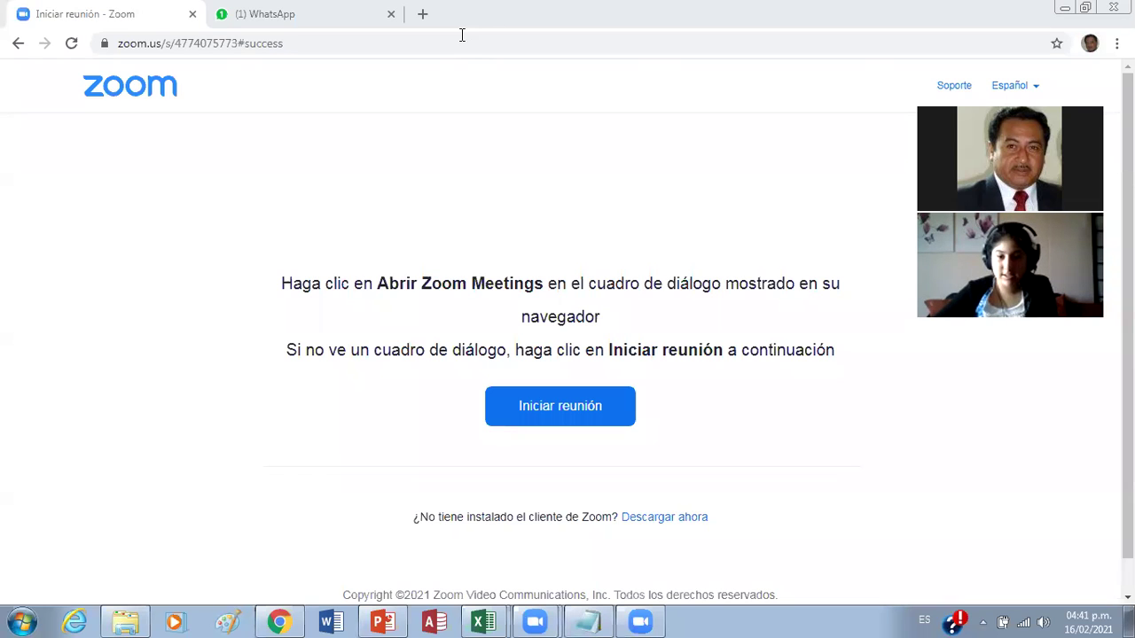
Step: Switch to the Libro1 workbook in Excel and add a new worksheet
{"action": "left_click", "coordinate": [383, 621]}
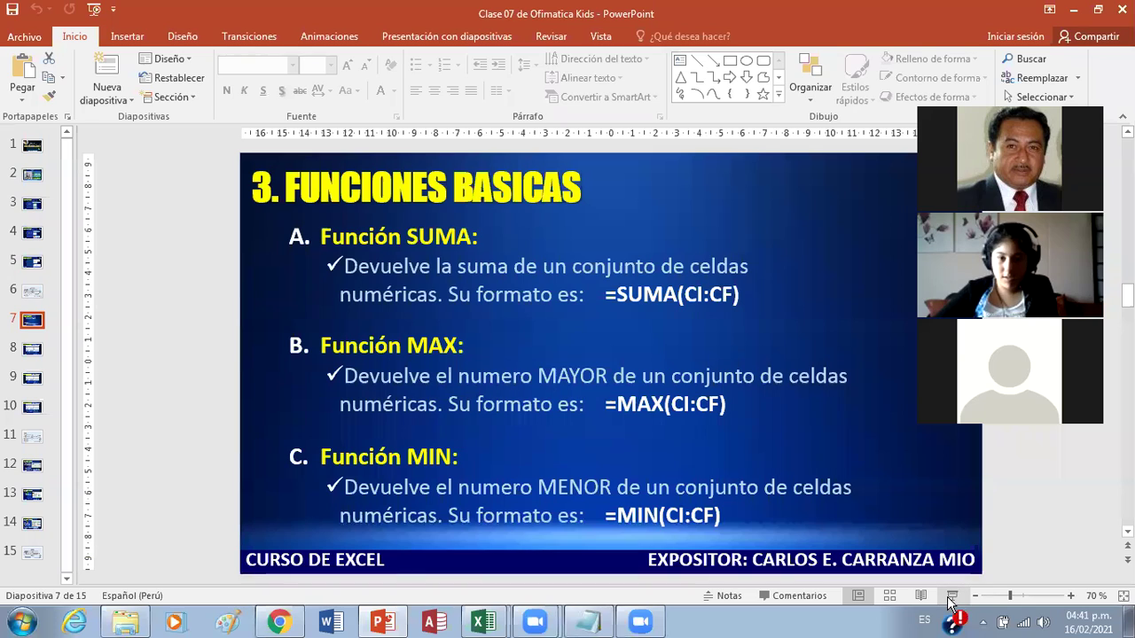
{"action": "left_click", "coordinate": [498, 625]}
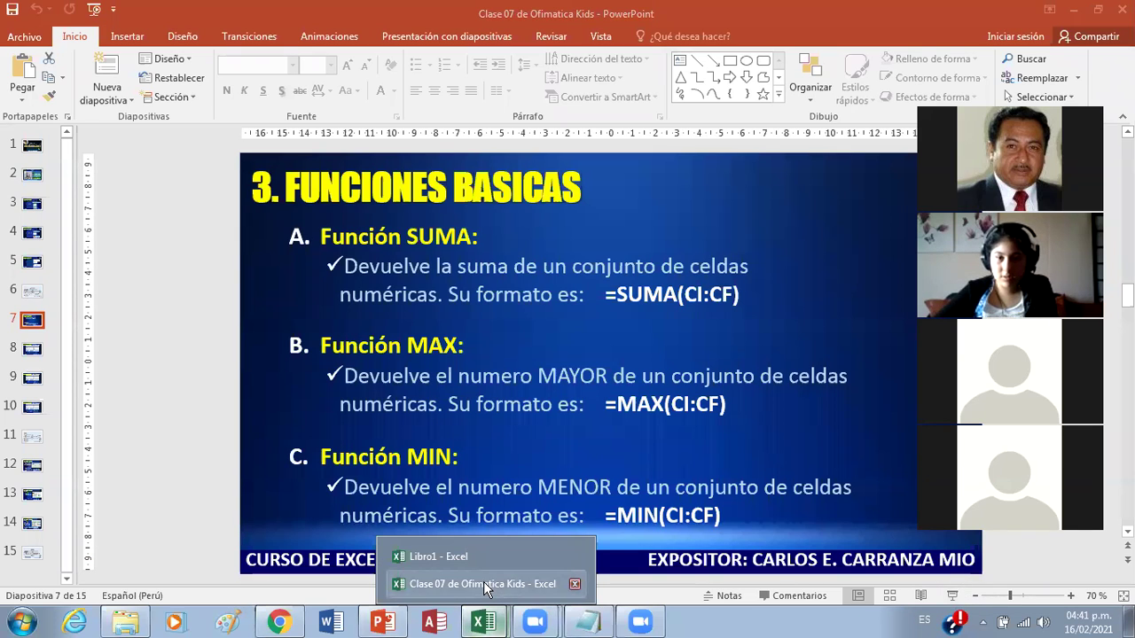
{"action": "left_click", "coordinate": [470, 557]}
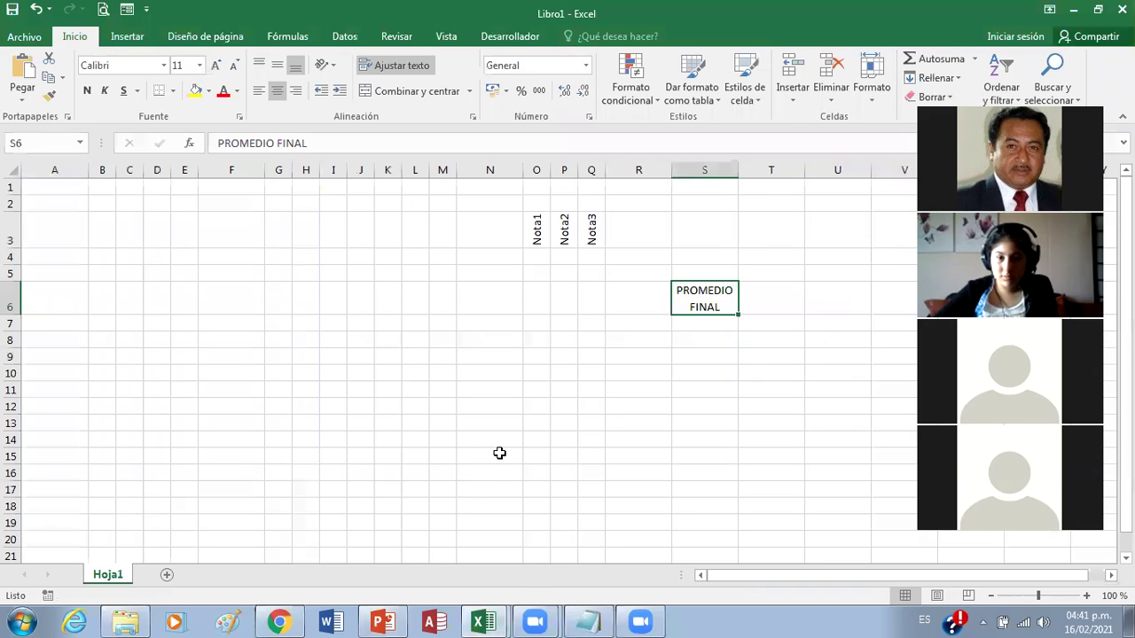
{"action": "left_click", "coordinate": [166, 575]}
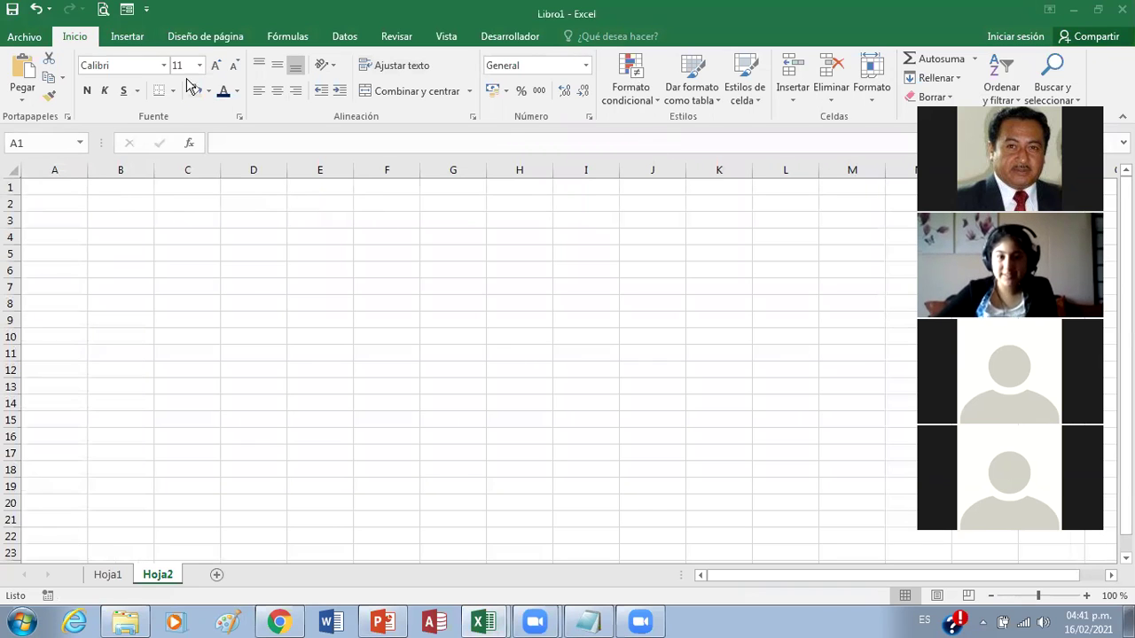
Step: Widen column A slightly on the new sheet
{"action": "left_click", "coordinate": [78, 184]}
{"action": "left_click_drag", "start_coordinate": [88, 171], "coordinate": [99, 172]}
{"action": "left_click", "coordinate": [149, 288]}
{"action": "left_click", "coordinate": [137, 254]}
Step: Enter Venta1 in A4 and fill the series down to Venta6 in A9
{"action": "left_click", "coordinate": [83, 237]}
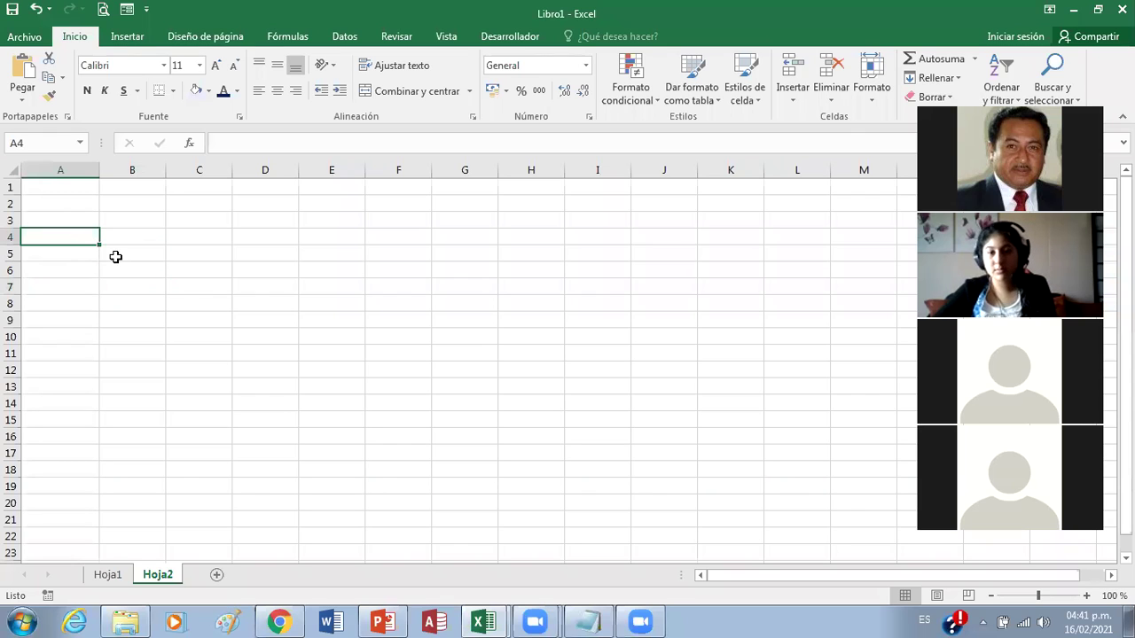
{"action": "type", "text": "Venta"}
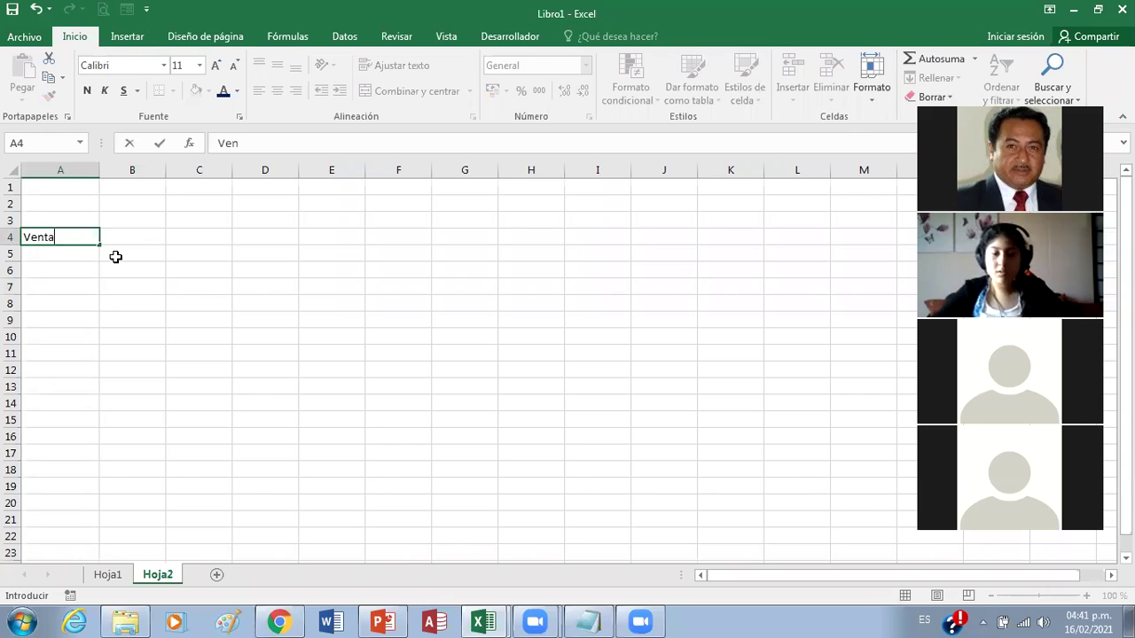
{"action": "type", "text": "1"}
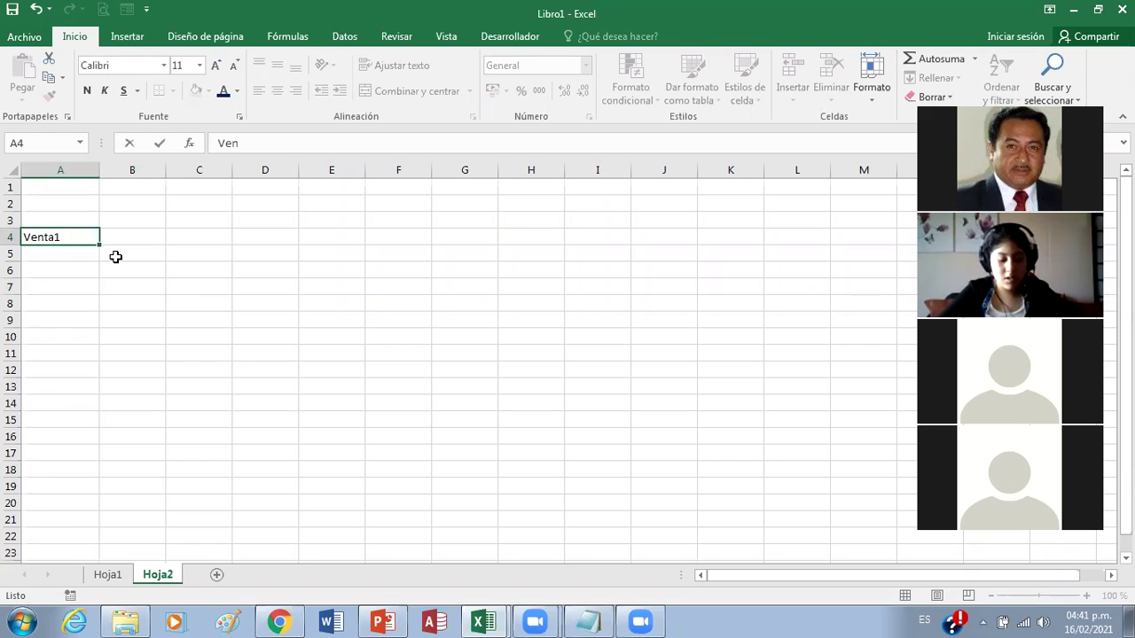
{"action": "key", "text": "Return"}
{"action": "left_click", "coordinate": [71, 236]}
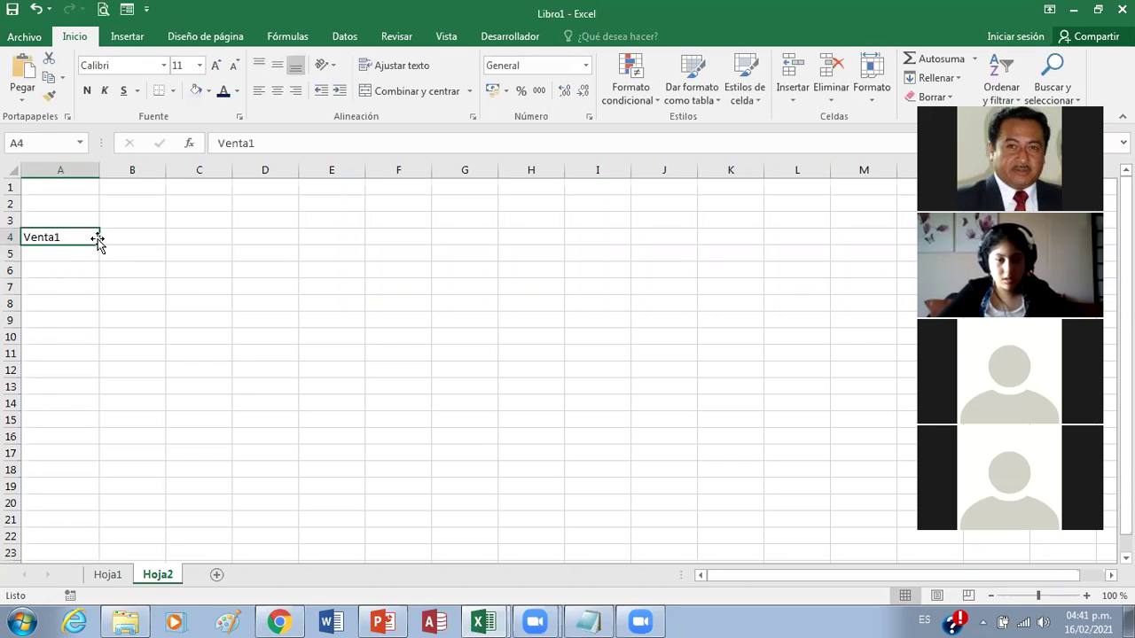
{"action": "left_click_drag", "start_coordinate": [98, 251], "coordinate": [89, 330]}
Step: Enter the sales amounts 1200, 800, 450, 350, 700 and 1450 in B4:B9 beside the Venta labels
{"action": "left_click", "coordinate": [156, 235]}
{"action": "type", "text": "1200"}
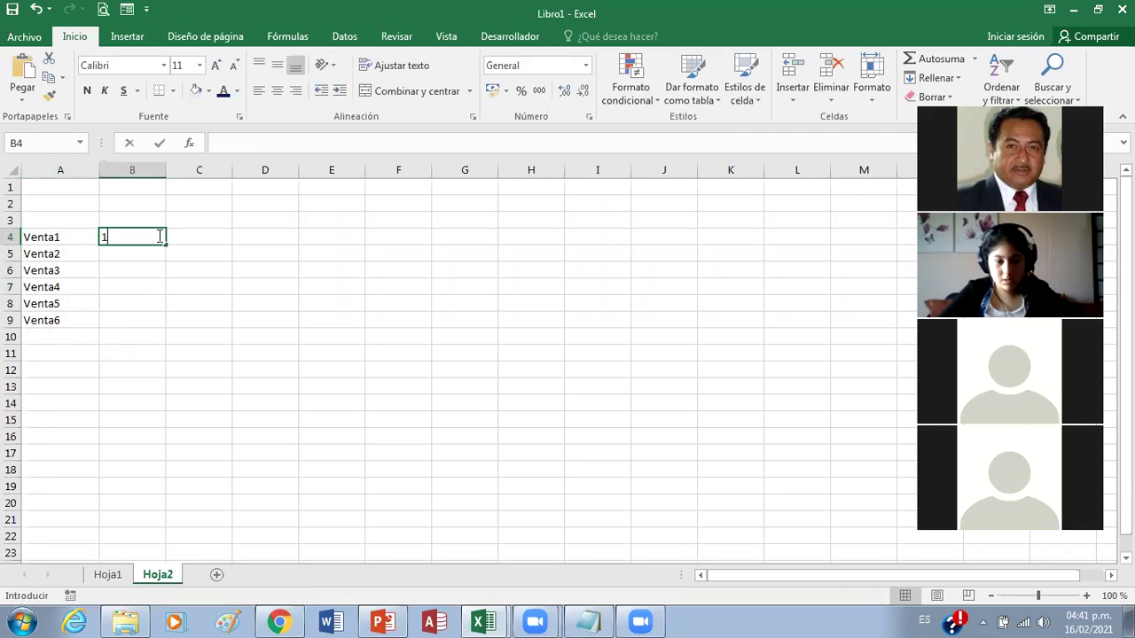
{"action": "key", "text": "Return"}
{"action": "type", "text": "800"}
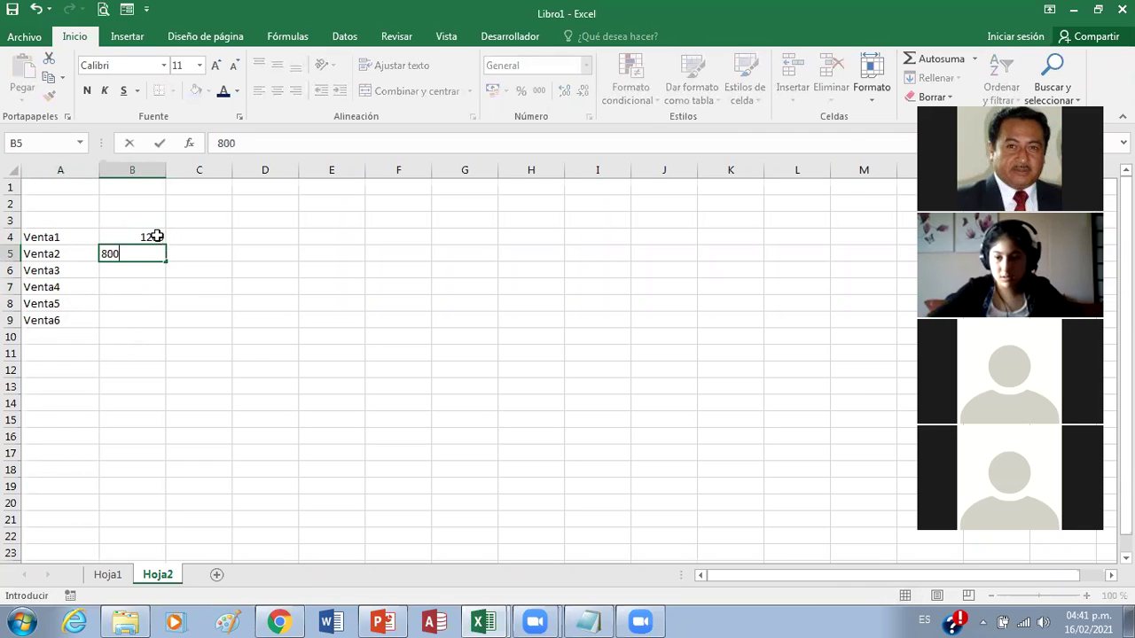
{"action": "key", "text": "Return"}
{"action": "type", "text": "450"}
{"action": "key", "text": "Return"}
{"action": "type", "text": "350"}
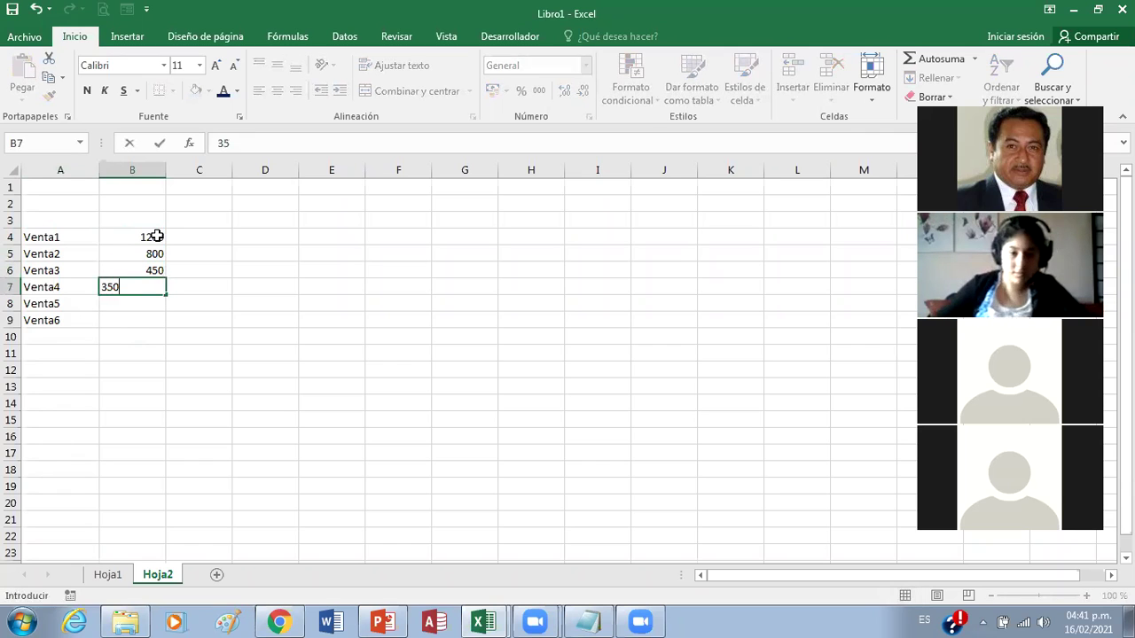
{"action": "key", "text": "Return"}
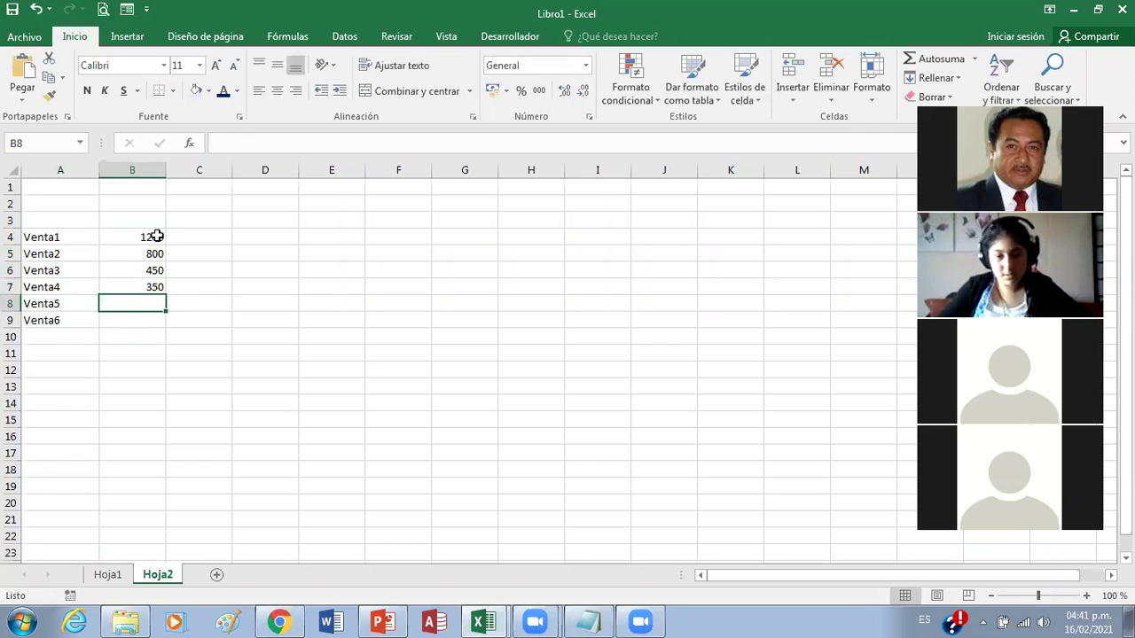
{"action": "type", "text": "700"}
{"action": "key", "text": "Return"}
{"action": "type", "text": "1450"}
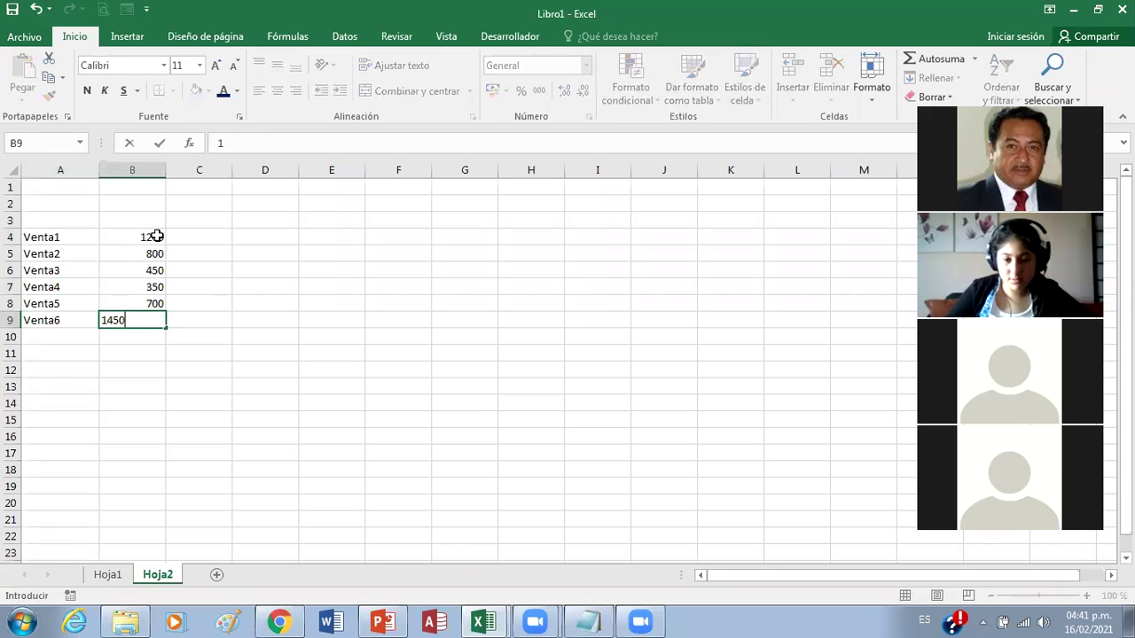
{"action": "key", "text": "Return"}
Step: Enter the label "El total de la Venta es:" in A16 and select C16
{"action": "key", "text": "Return"}
{"action": "key", "text": "Down"}
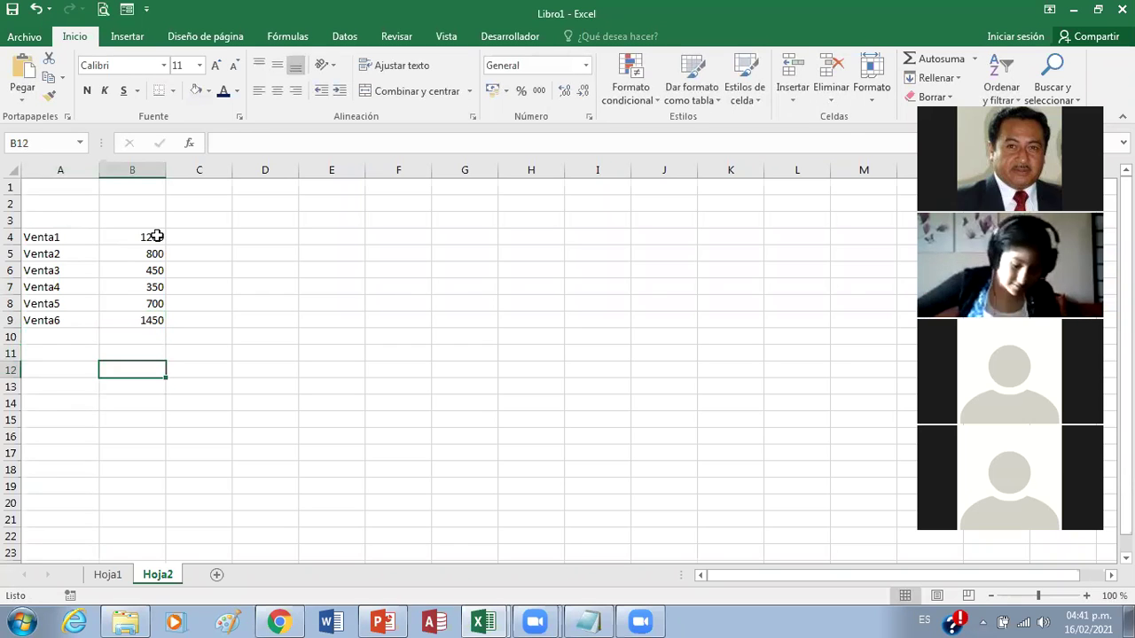
{"action": "key", "text": "Down"}
{"action": "key", "text": "Left"}
{"action": "key", "text": "Down"}
{"action": "key", "text": "Down"}
{"action": "key", "text": "Down"}
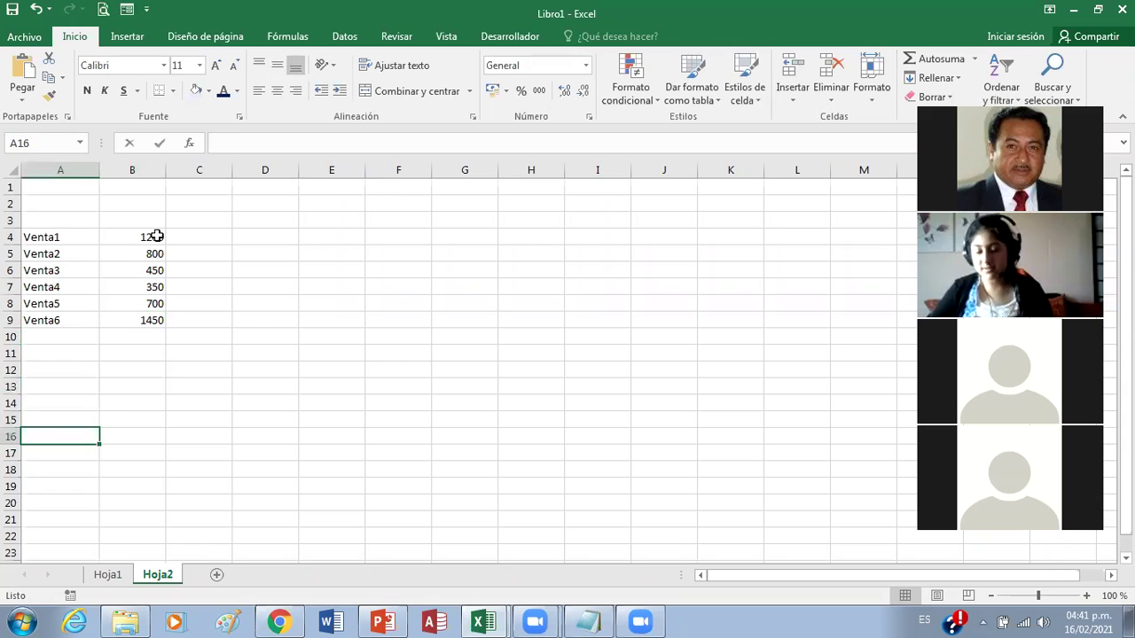
{"action": "type", "text": "Total"}
{"action": "key", "text": "BackSpace"}
{"action": "key", "text": "BackSpace"}
{"action": "key", "text": "BackSpace"}
{"action": "key", "text": "BackSpace"}
{"action": "key", "text": "BackSpace"}
{"action": "type", "text": "El total de "}
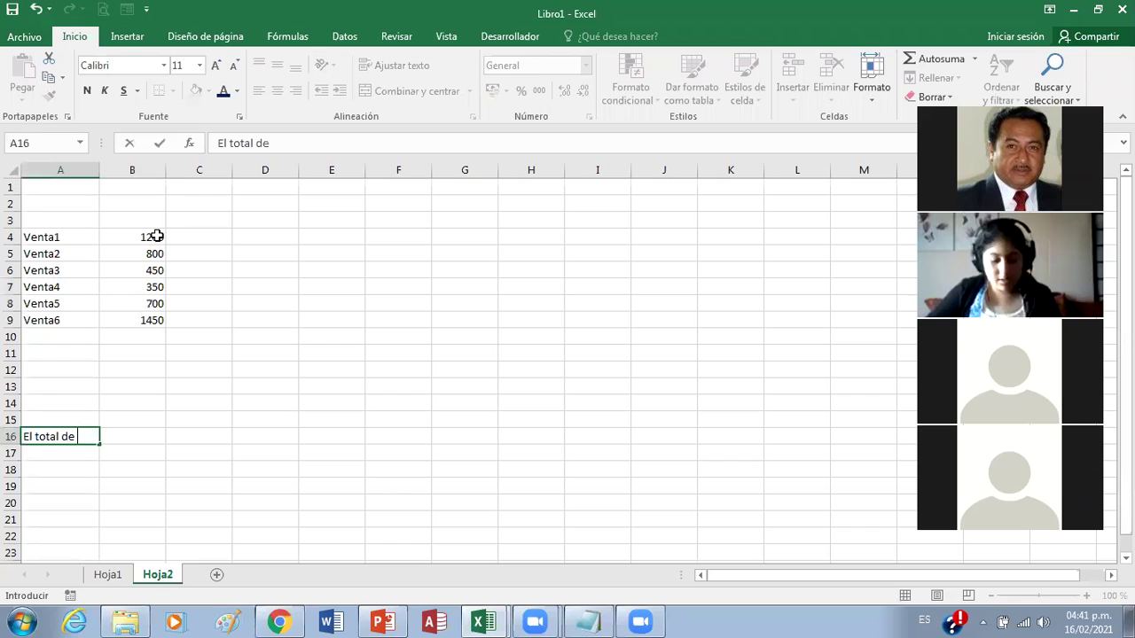
{"action": "type", "text": "la Venta es:"}
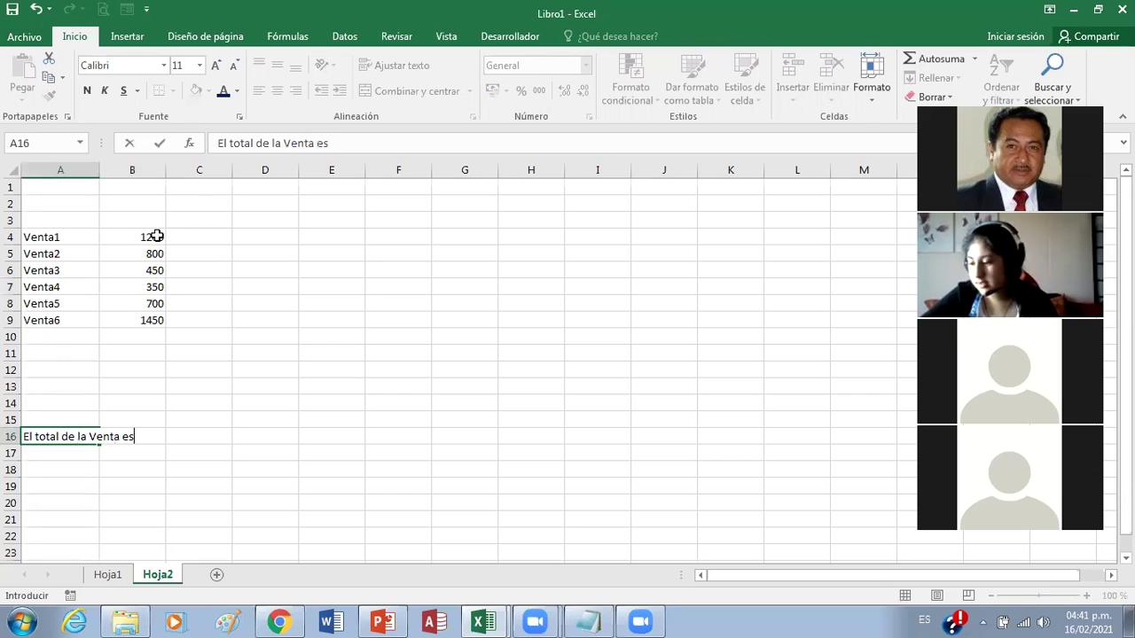
{"action": "key", "text": "Return"}
{"action": "key", "text": "Right"}
{"action": "key", "text": "Right"}
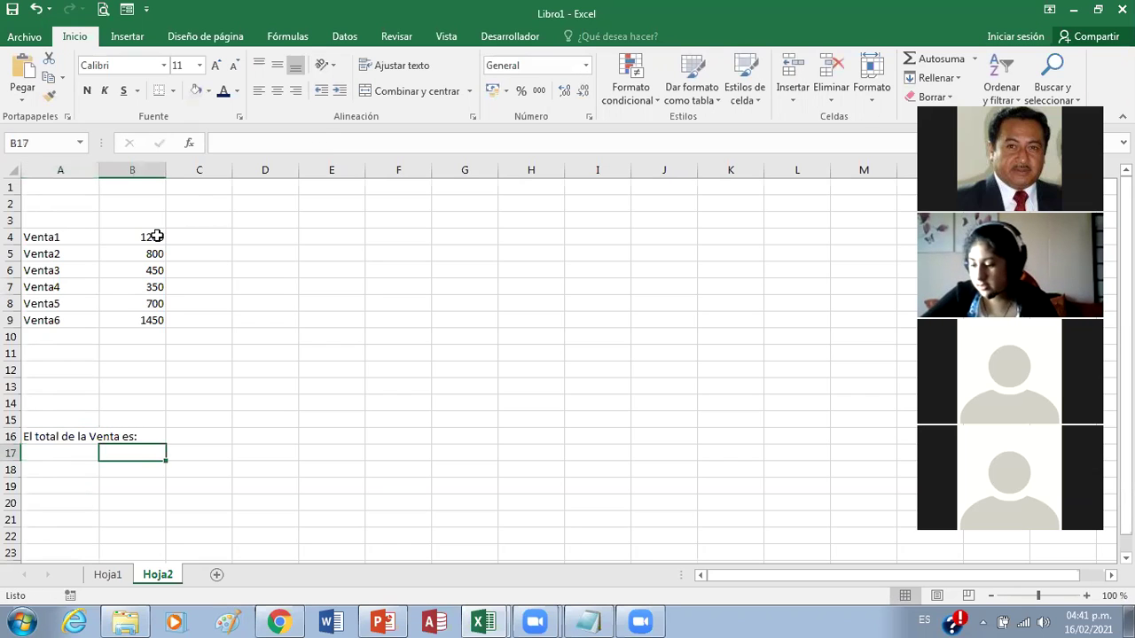
{"action": "key", "text": "Up"}
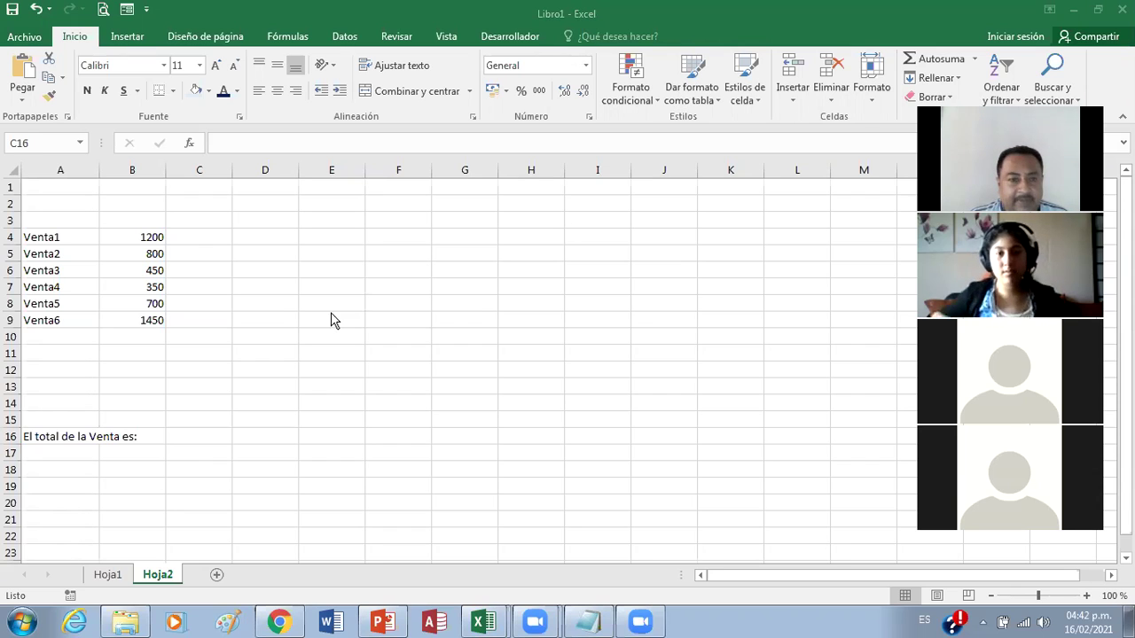
Step: Review the basic functions slide in PowerPoint and return to the Libro1 workbook in Excel
{"action": "left_click", "coordinate": [382, 621]}
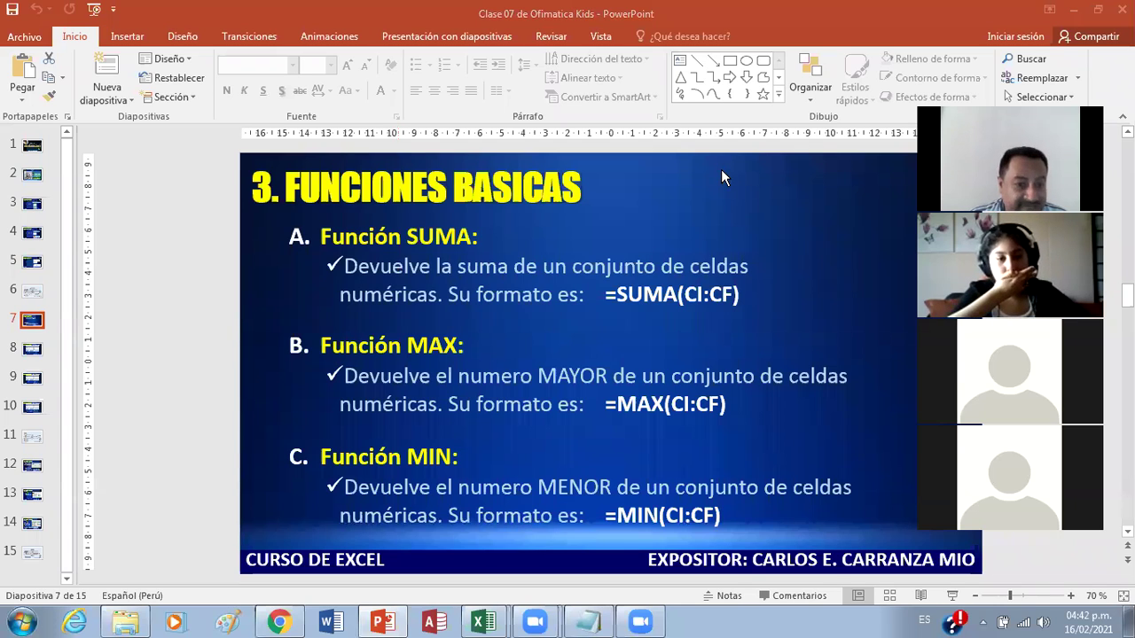
{"action": "mouse_move", "coordinate": [497, 626]}
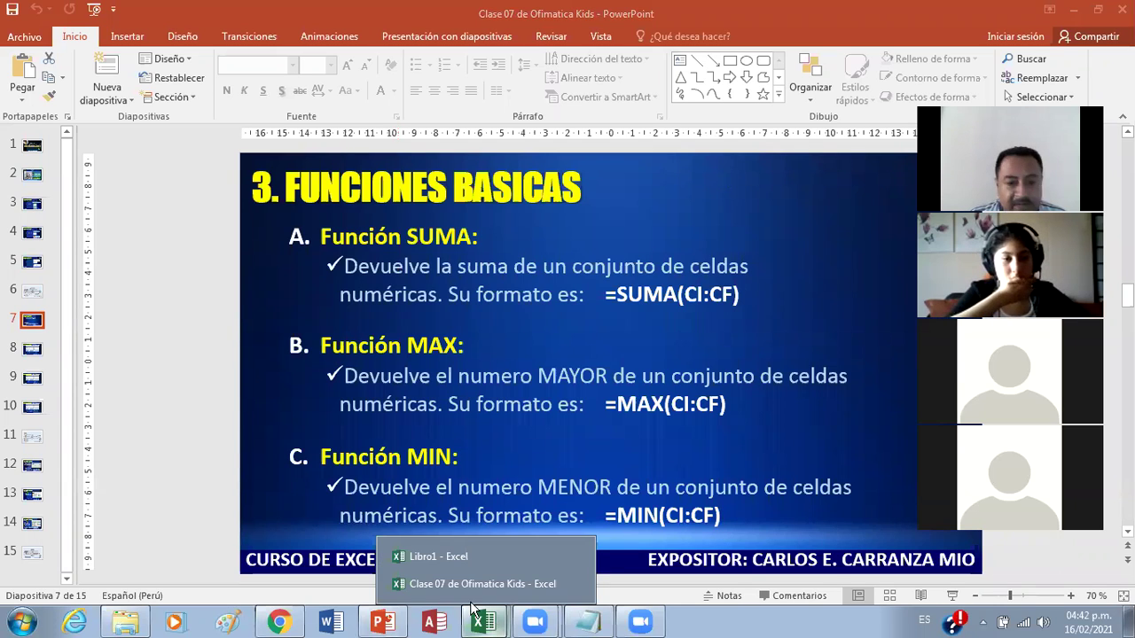
{"action": "left_click", "coordinate": [464, 557]}
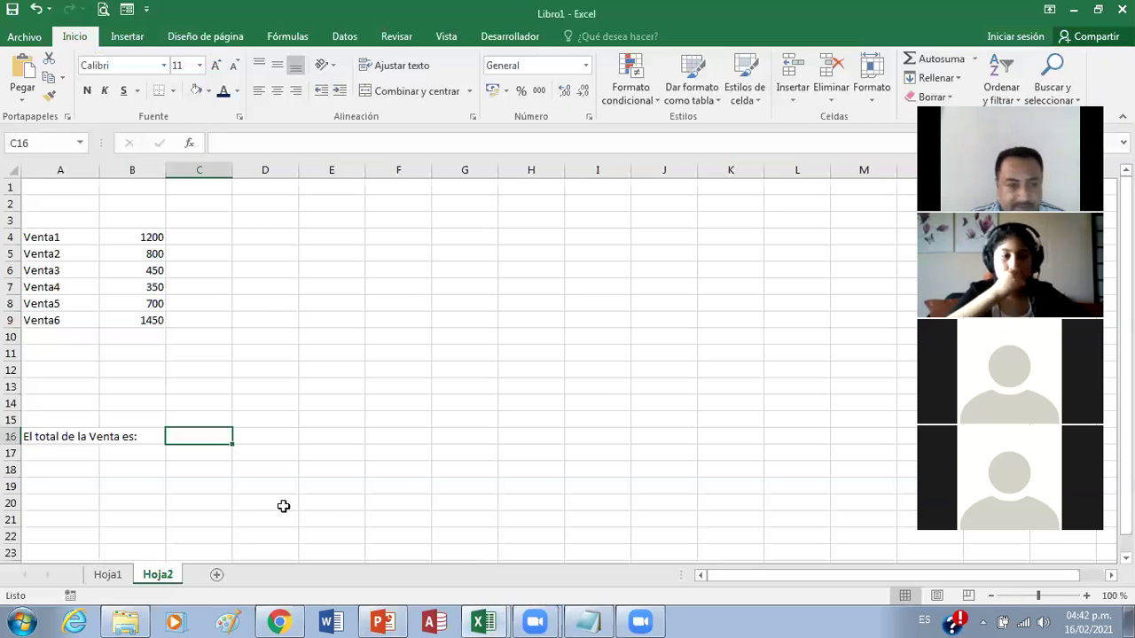
Step: Copy the "El total de la Venta es:" label from A16 to A18
{"action": "left_click", "coordinate": [46, 438]}
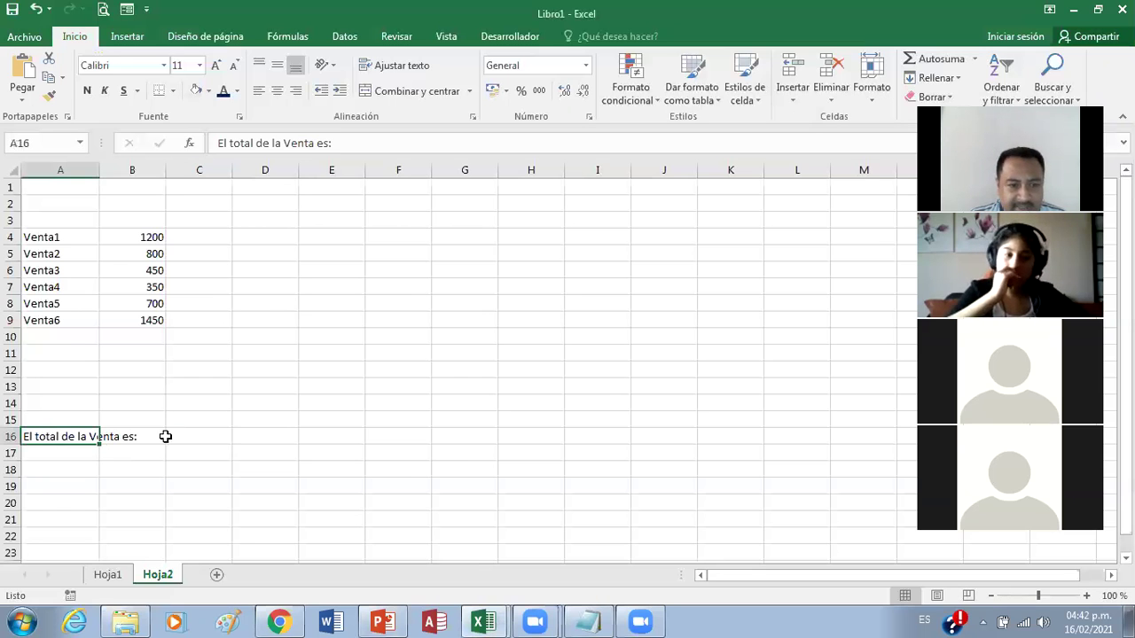
{"action": "left_click", "coordinate": [187, 436]}
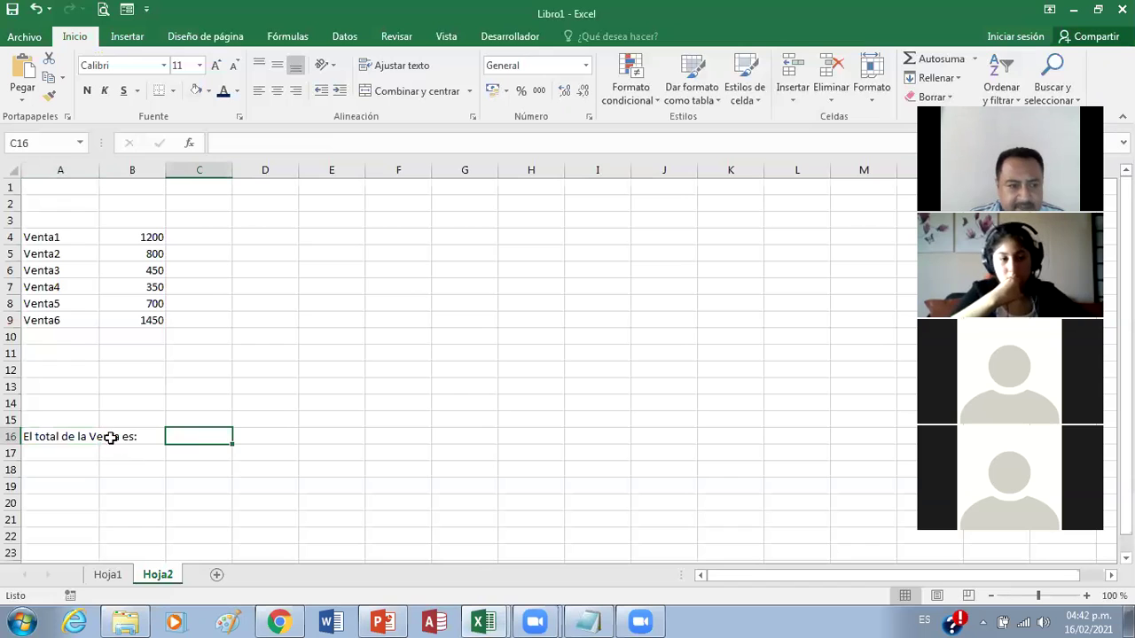
{"action": "left_click", "coordinate": [64, 438]}
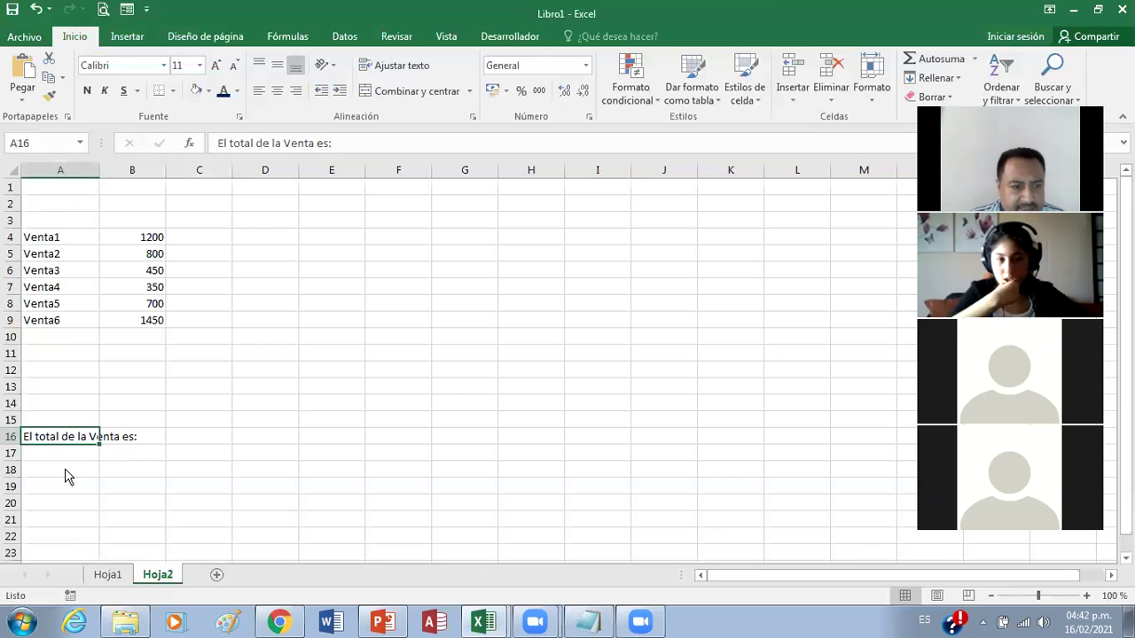
{"action": "right_click", "coordinate": [65, 477]}
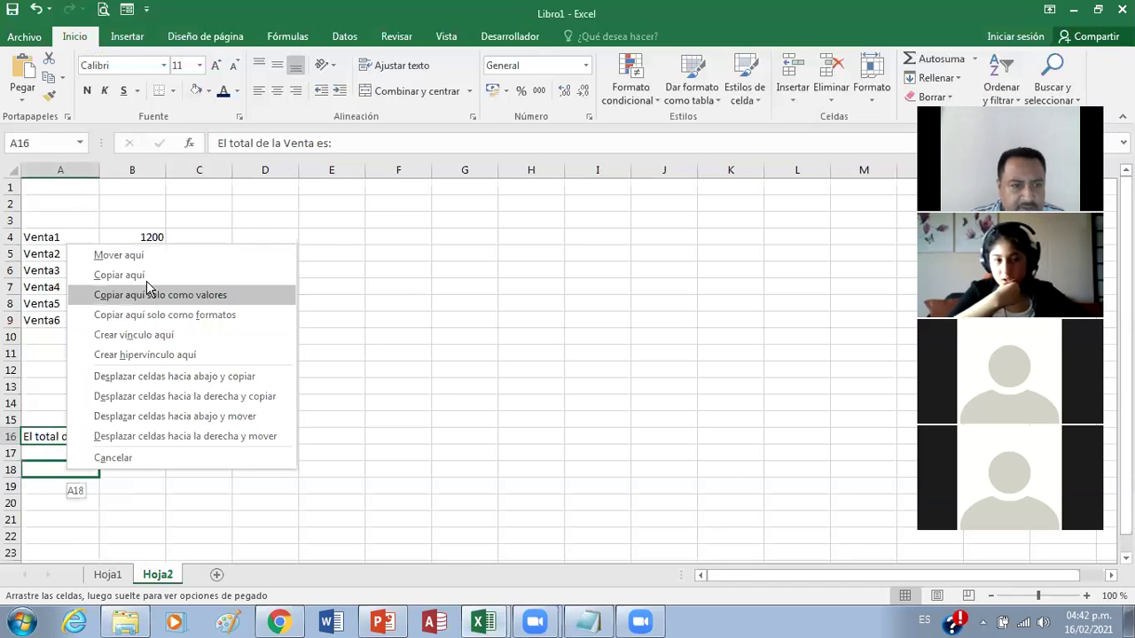
{"action": "left_click", "coordinate": [146, 285]}
{"action": "left_click", "coordinate": [187, 441]}
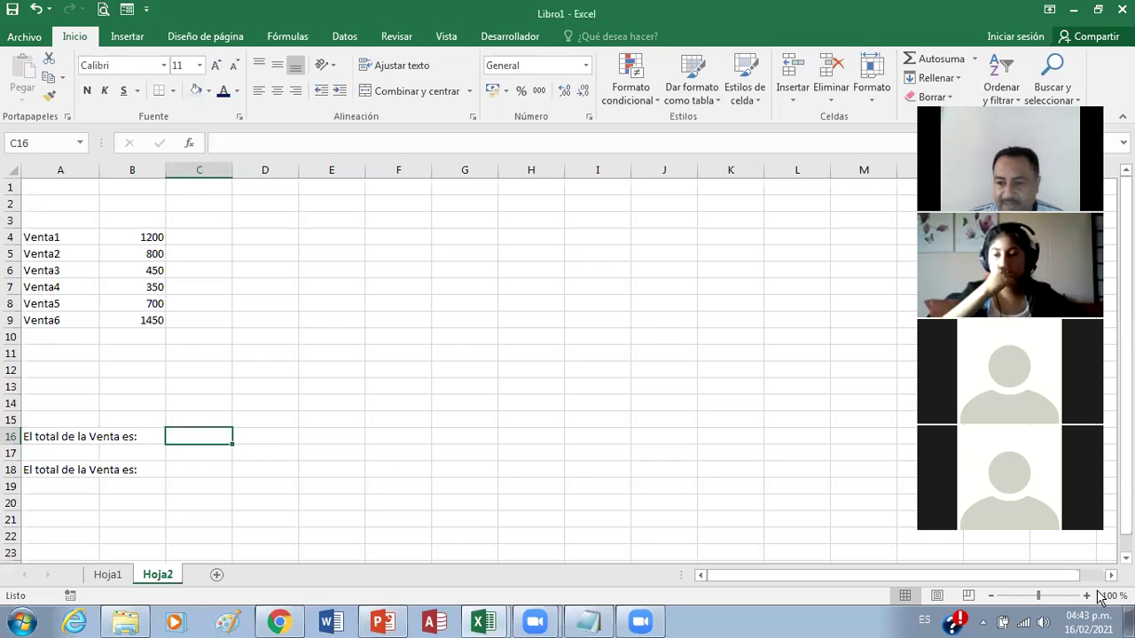
Step: Delete the empty row 13 between the sales list and the total labels
{"action": "left_click", "coordinate": [1087, 596]}
{"action": "left_click", "coordinate": [1088, 596]}
{"action": "left_click", "coordinate": [1087, 596]}
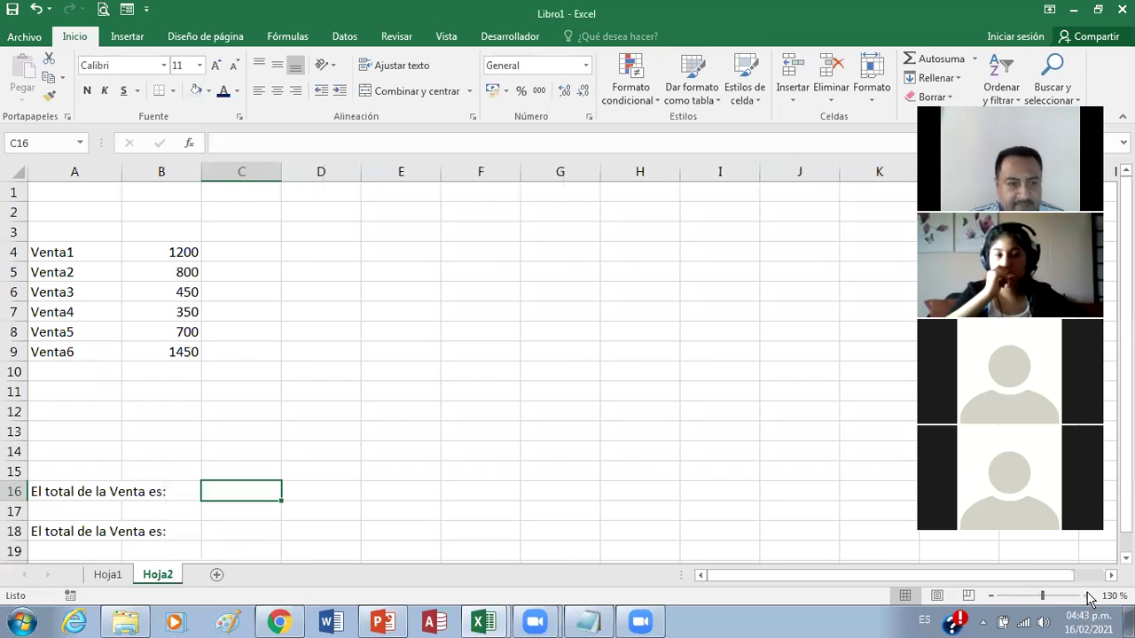
{"action": "left_click", "coordinate": [16, 454]}
{"action": "key", "text": "Menu"}
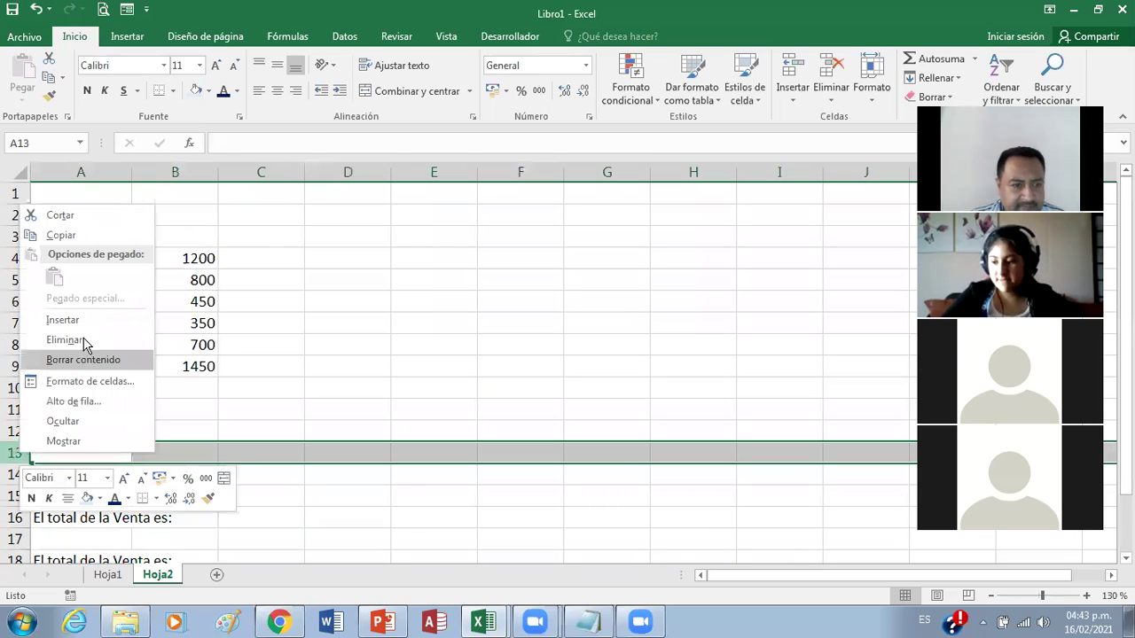
{"action": "left_click", "coordinate": [100, 359]}
Step: Enter the cell-by-cell addition formula =B4+B5+B6+B7+B8+B9 in C15 for the first sales total
{"action": "left_click", "coordinate": [262, 500]}
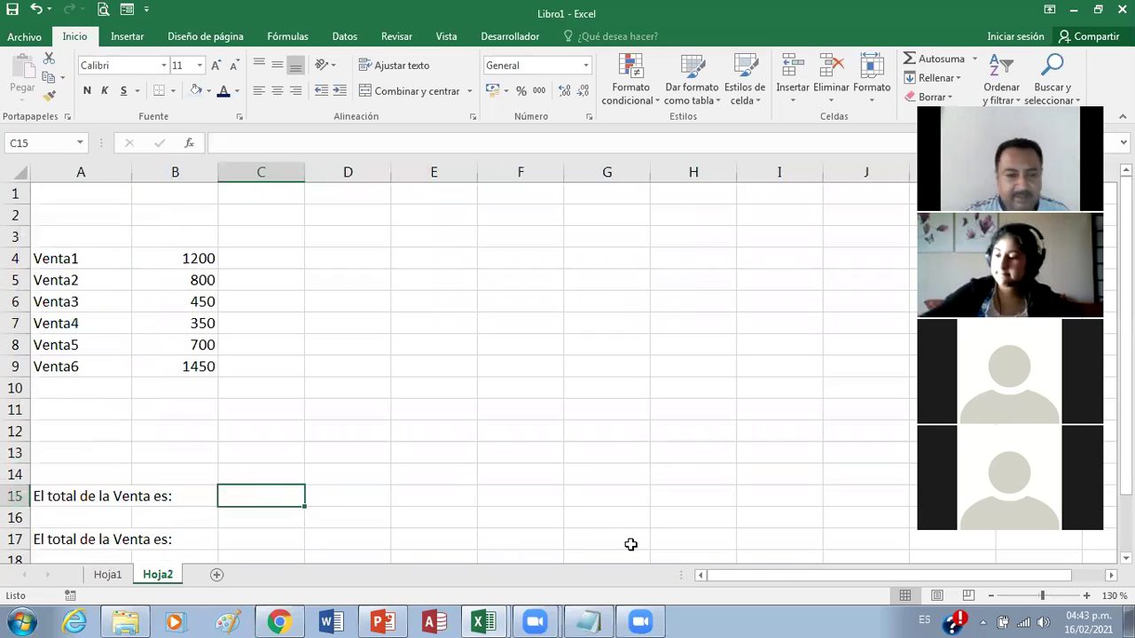
{"action": "type", "text": "="}
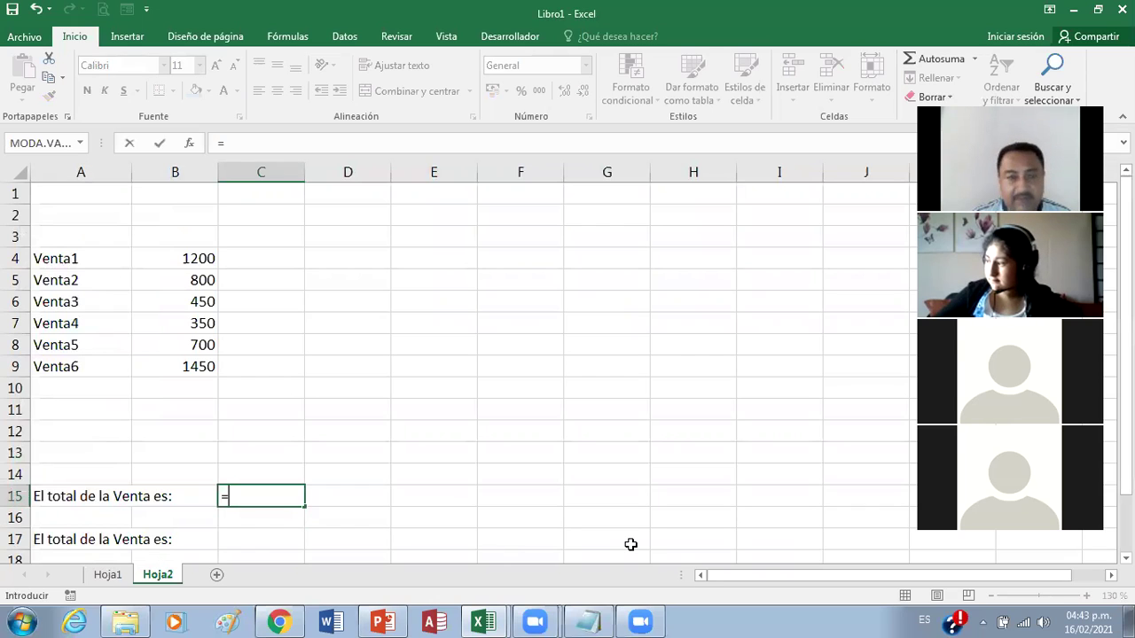
{"action": "left_click", "coordinate": [185, 261]}
{"action": "type", "text": "+"}
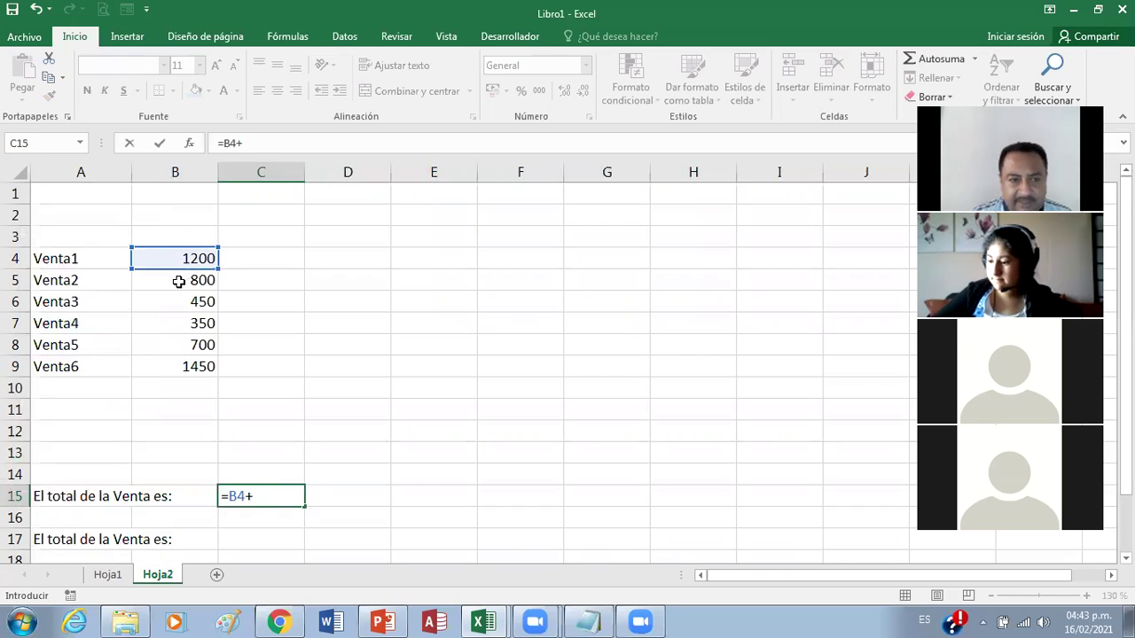
{"action": "left_click", "coordinate": [178, 281]}
{"action": "type", "text": "+"}
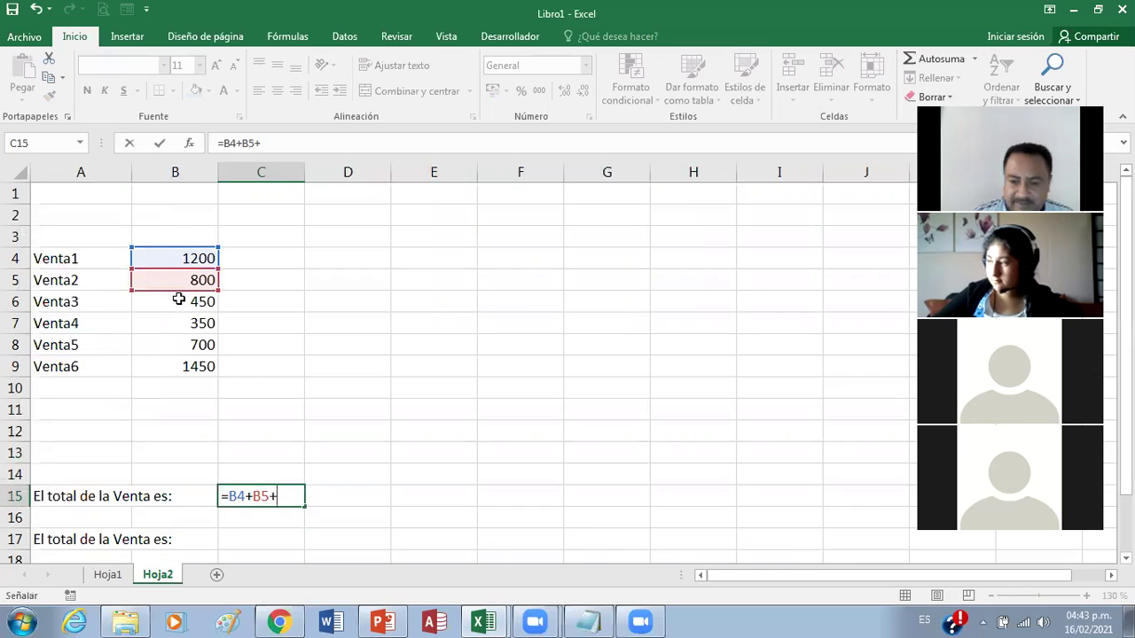
{"action": "left_click", "coordinate": [178, 299]}
{"action": "type", "text": "+"}
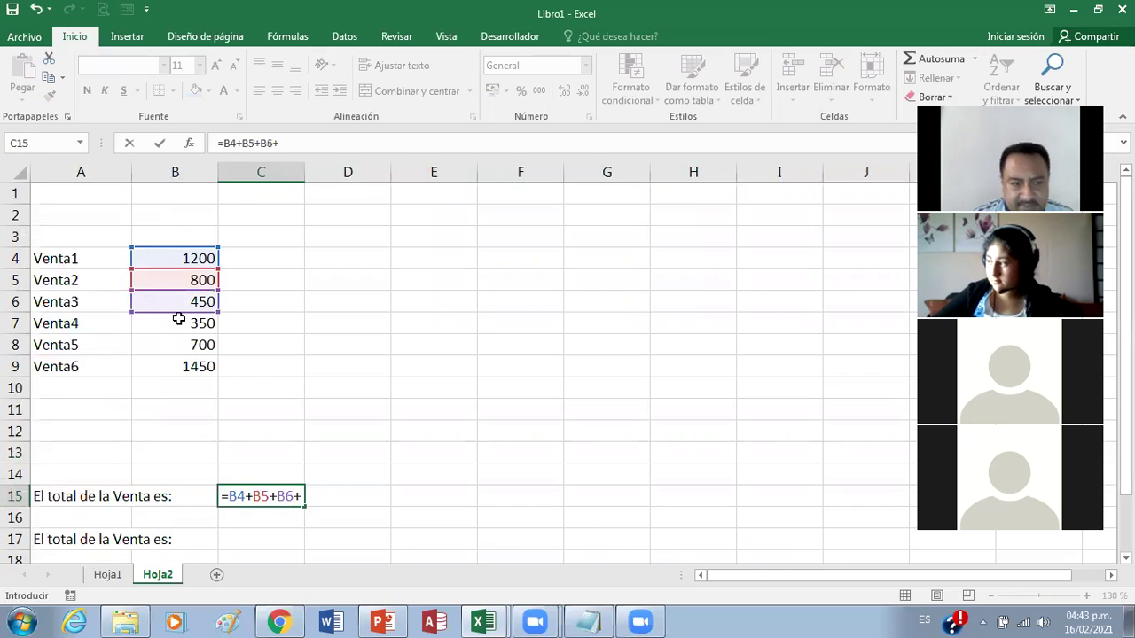
{"action": "left_click", "coordinate": [179, 323]}
{"action": "type", "text": "+"}
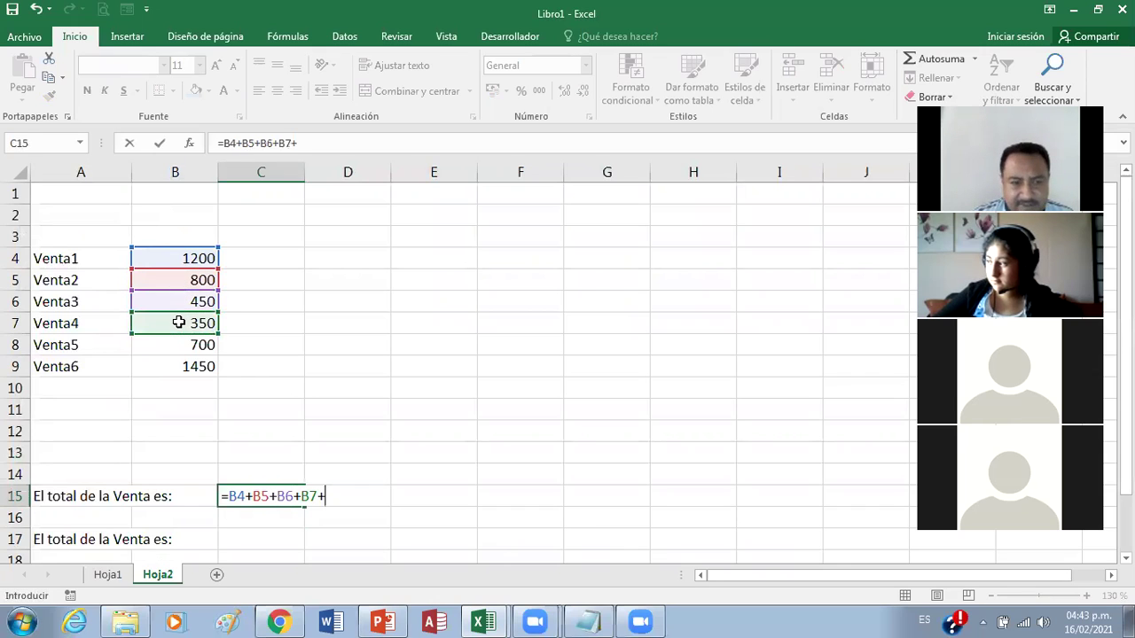
{"action": "left_click", "coordinate": [180, 344]}
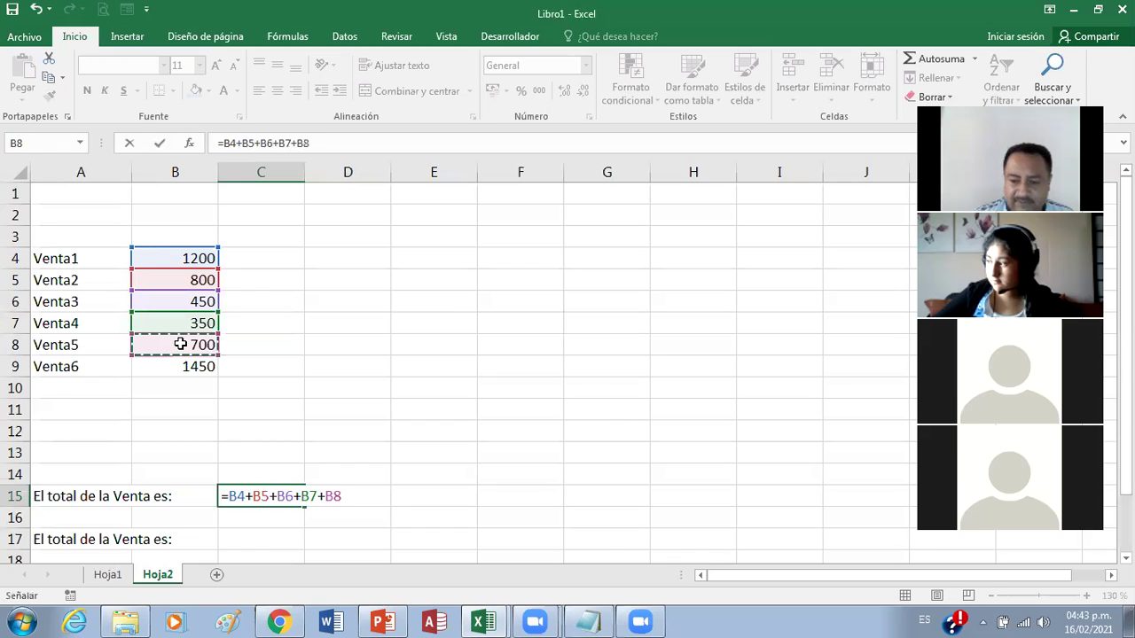
{"action": "type", "text": "+"}
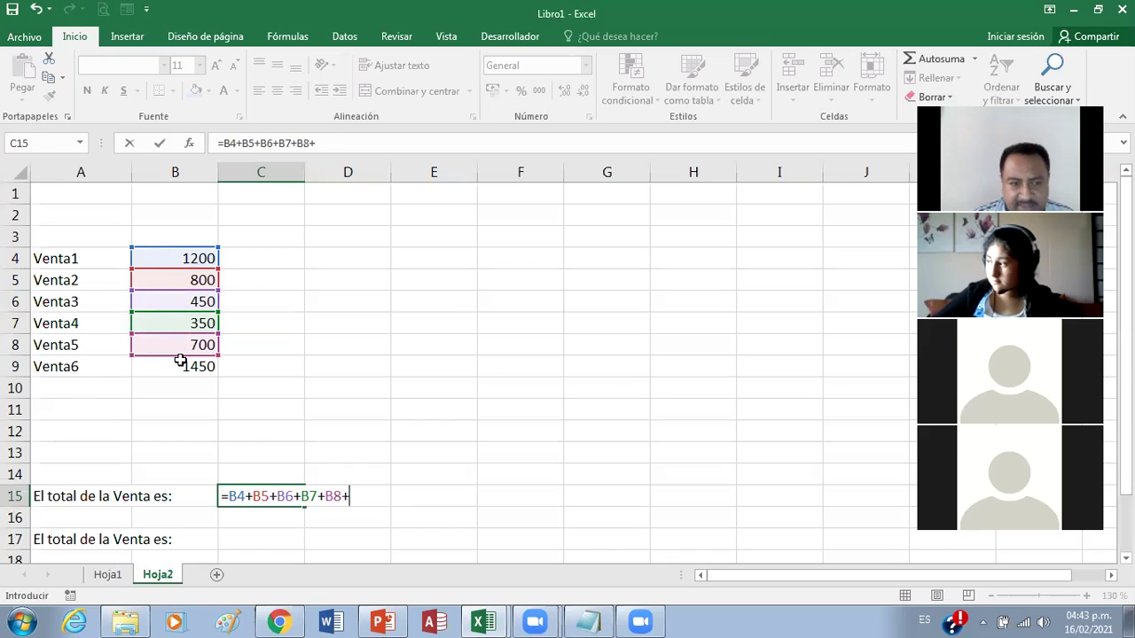
{"action": "left_click", "coordinate": [177, 361]}
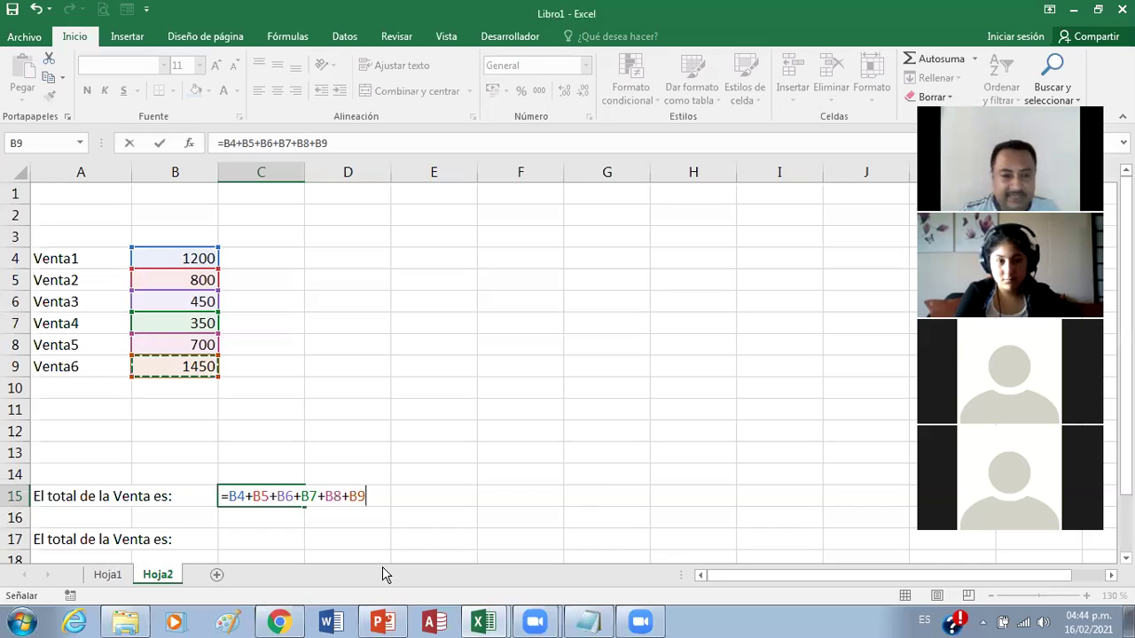
{"action": "key", "text": "Return"}
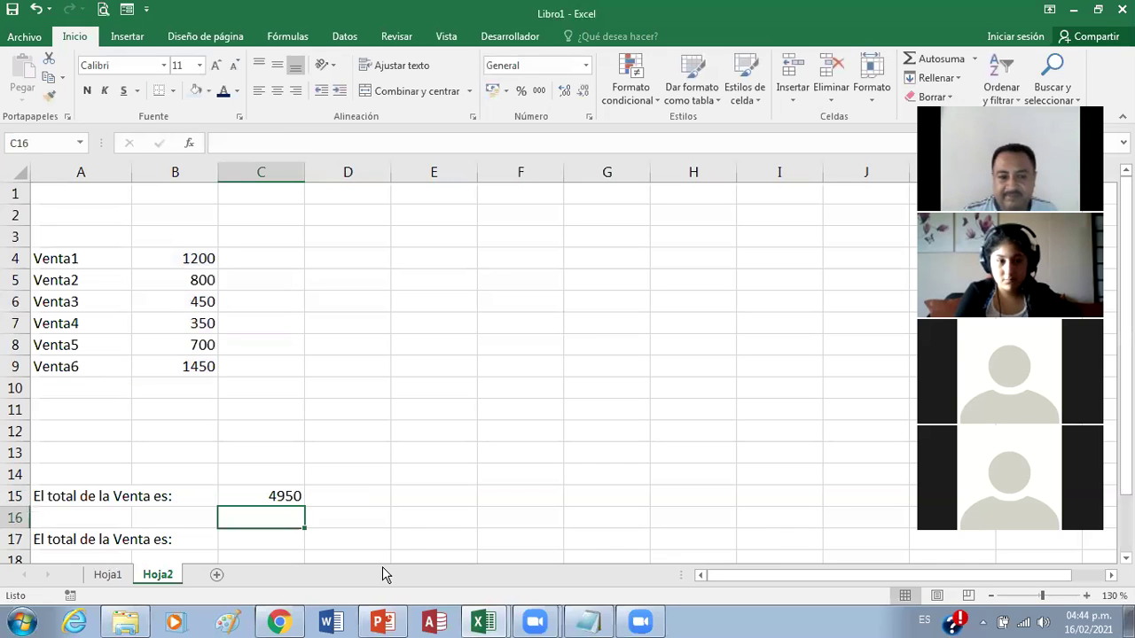
Step: Enter the formula =suma(B4:B9) in C17 to total the sales with the SUMA function
{"action": "left_click", "coordinate": [275, 544]}
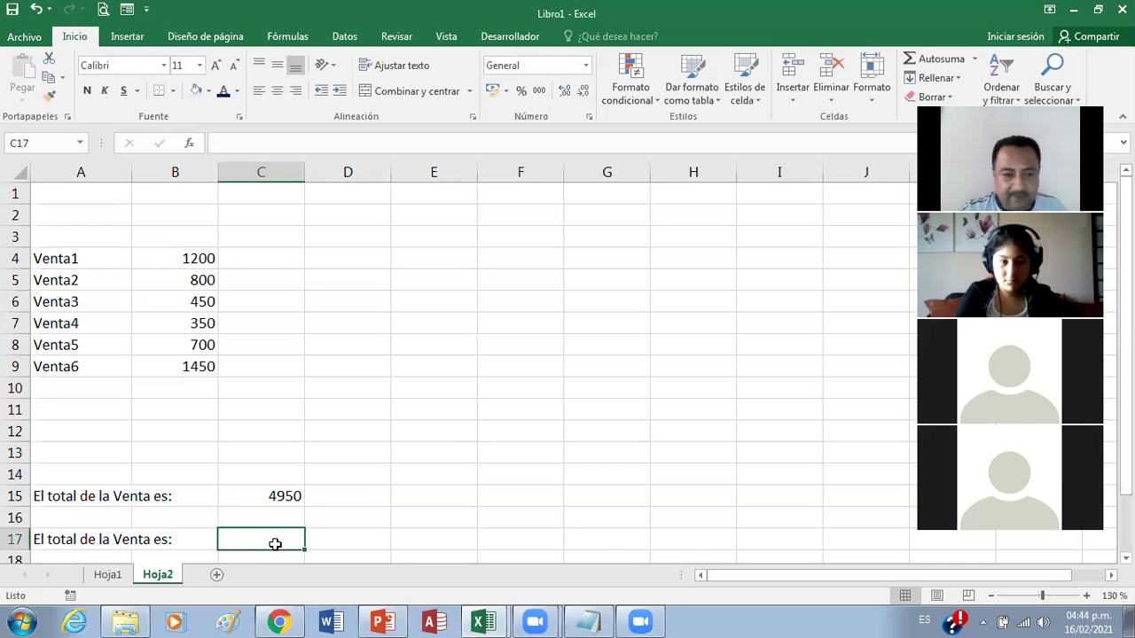
{"action": "type", "text": "=su"}
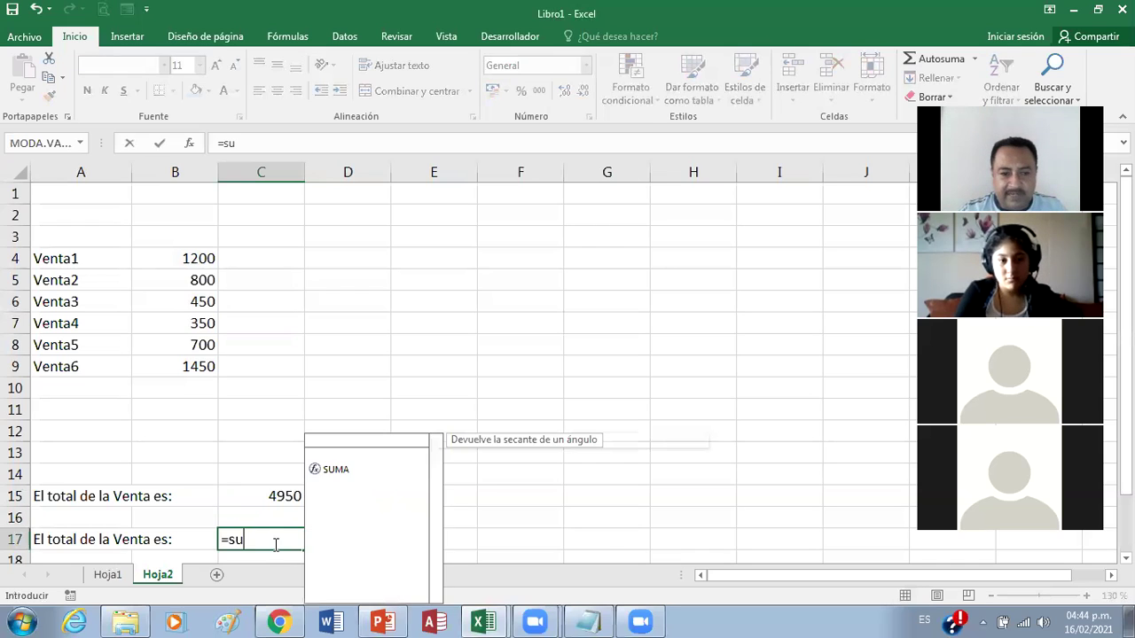
{"action": "type", "text": "ma"}
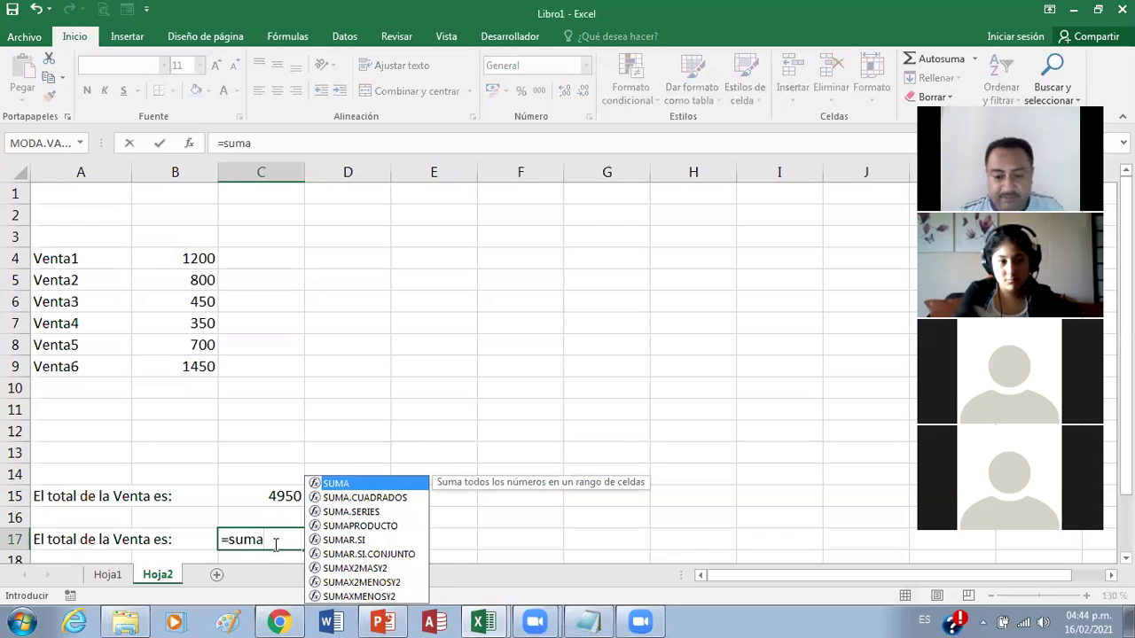
{"action": "type", "text": "("}
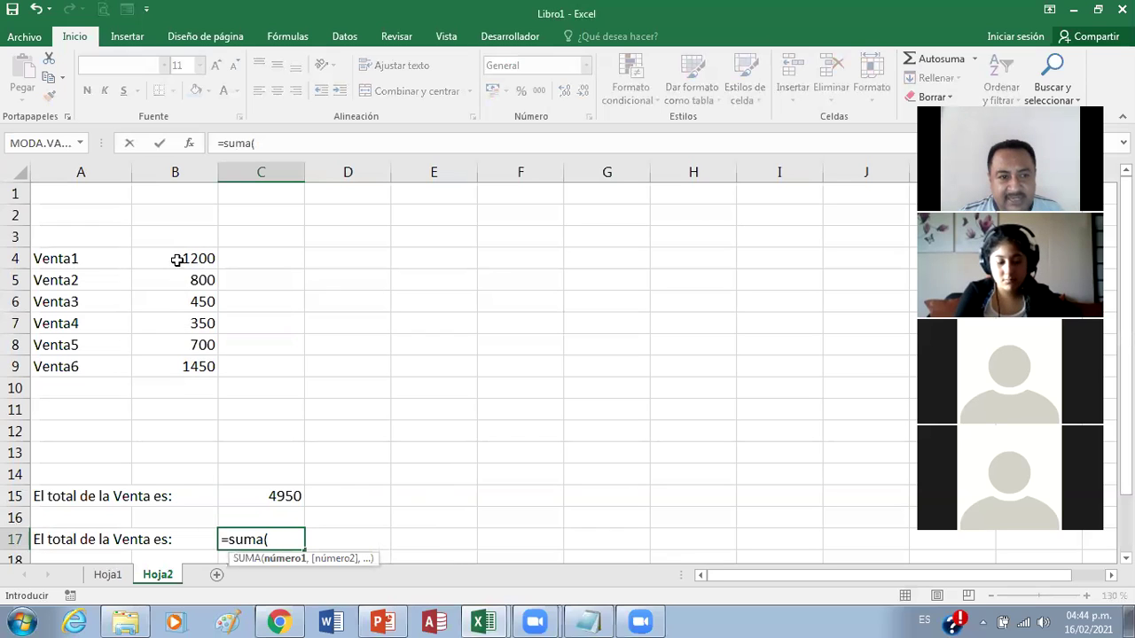
{"action": "left_click_drag", "start_coordinate": [177, 259], "coordinate": [181, 308]}
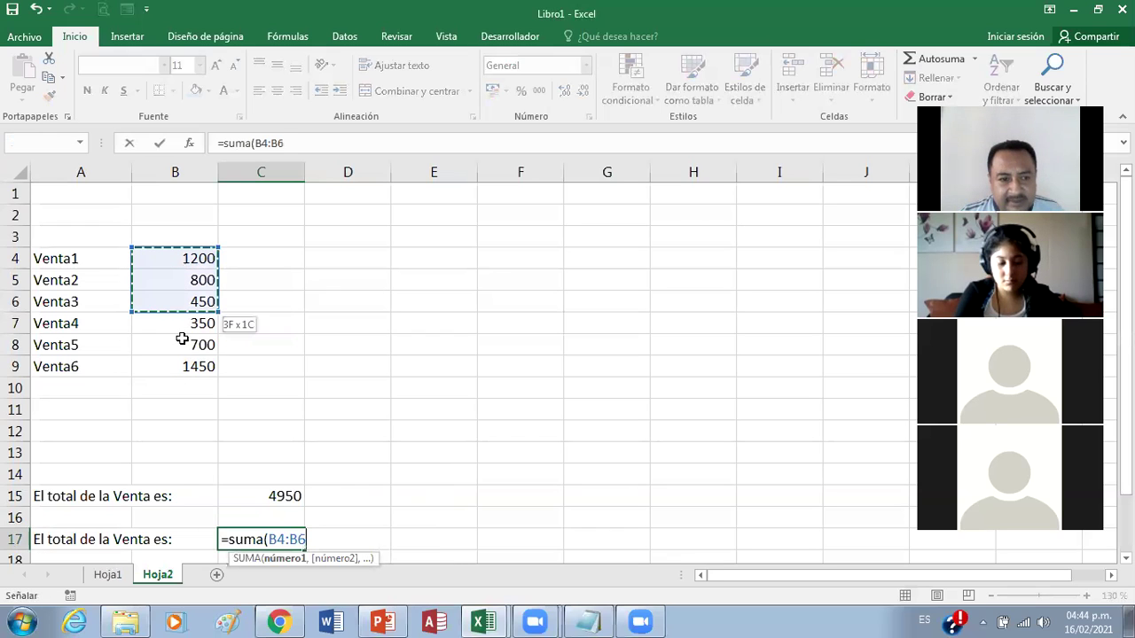
{"action": "left_click_drag", "start_coordinate": [185, 365], "coordinate": [186, 367]}
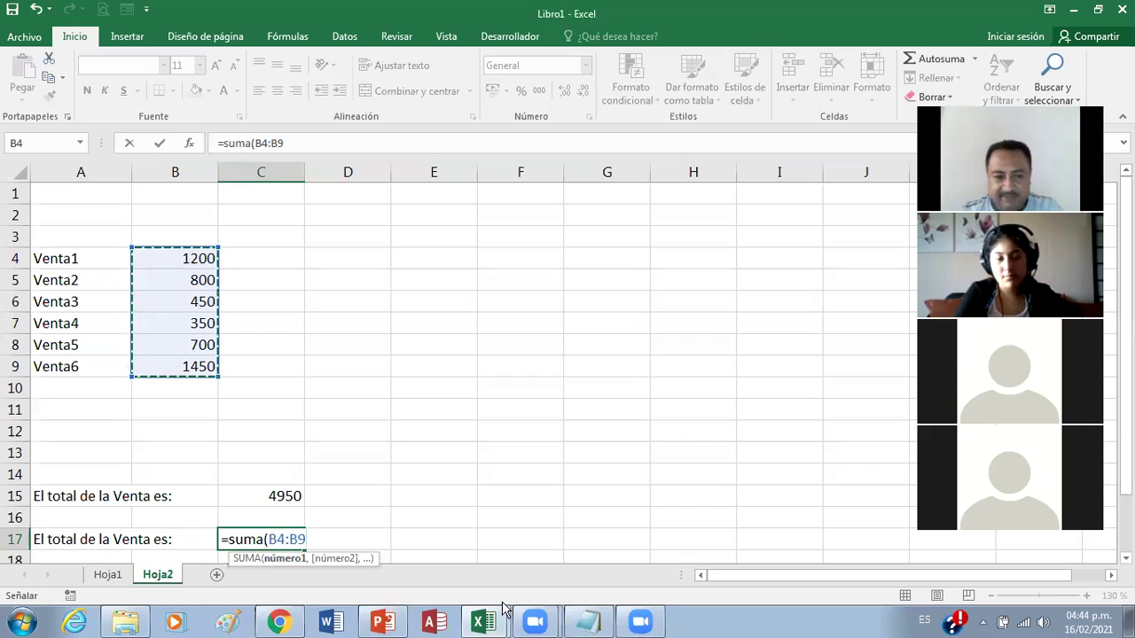
{"action": "type", "text": ")"}
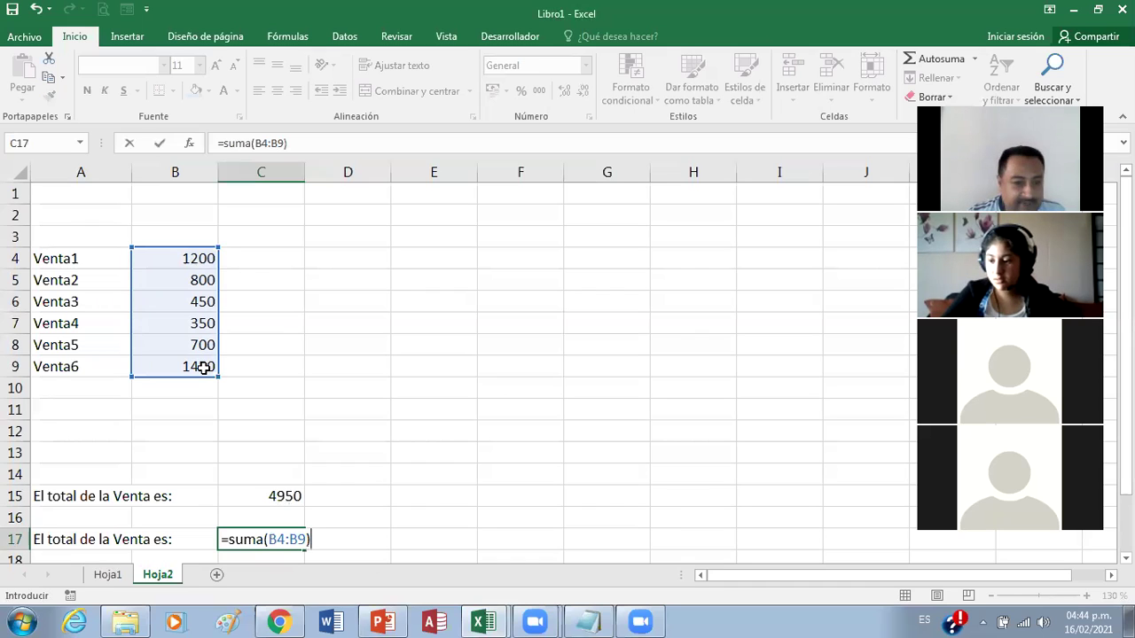
{"action": "key", "text": "Return"}
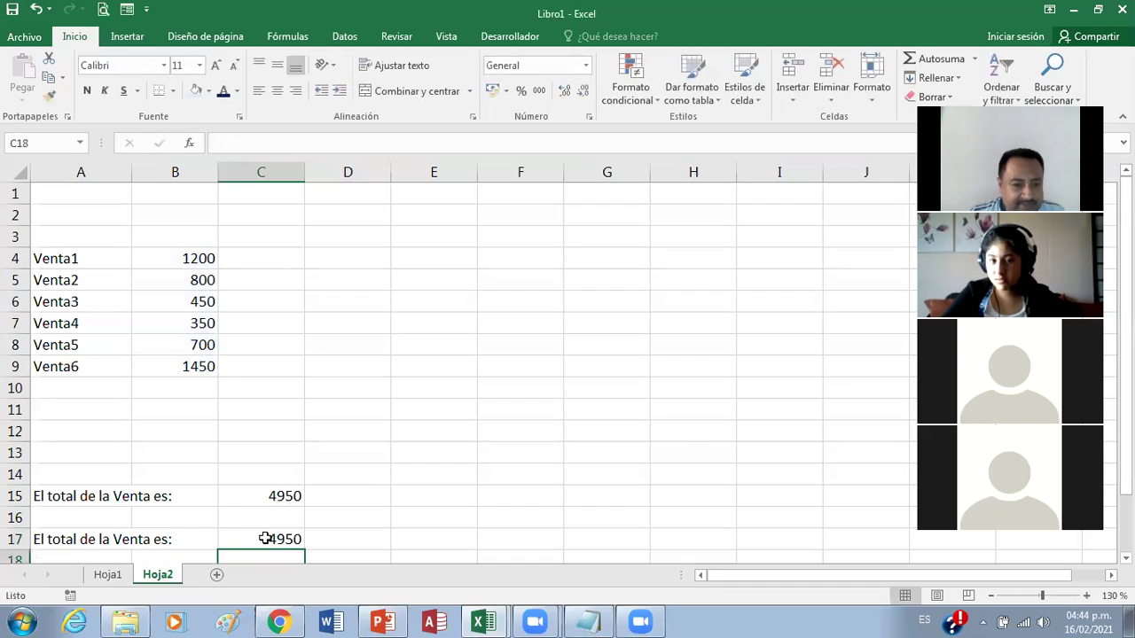
Step: Compare the cell-by-cell addition formula in C15 with the SUMA formula in C17
{"action": "key", "text": "Up"}
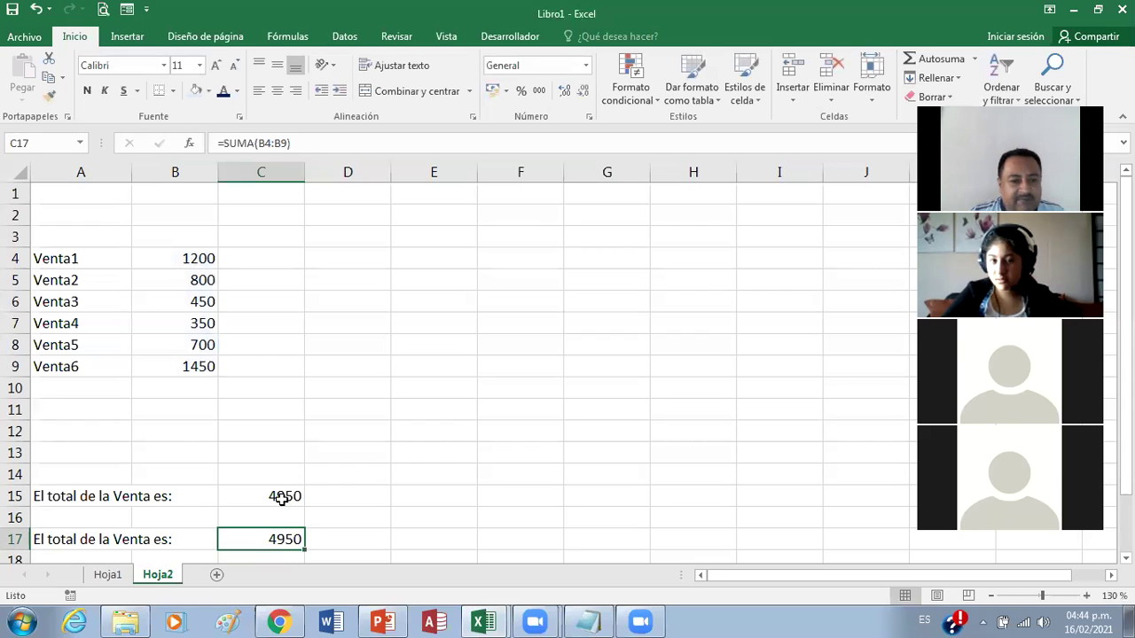
{"action": "left_click", "coordinate": [282, 499]}
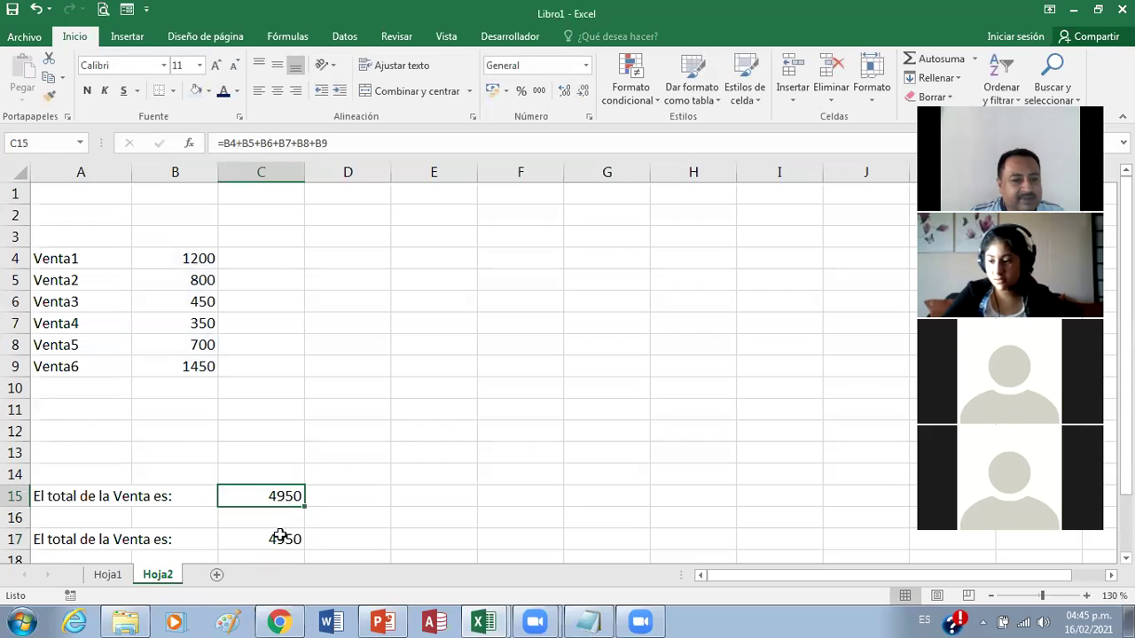
{"action": "left_click", "coordinate": [279, 532]}
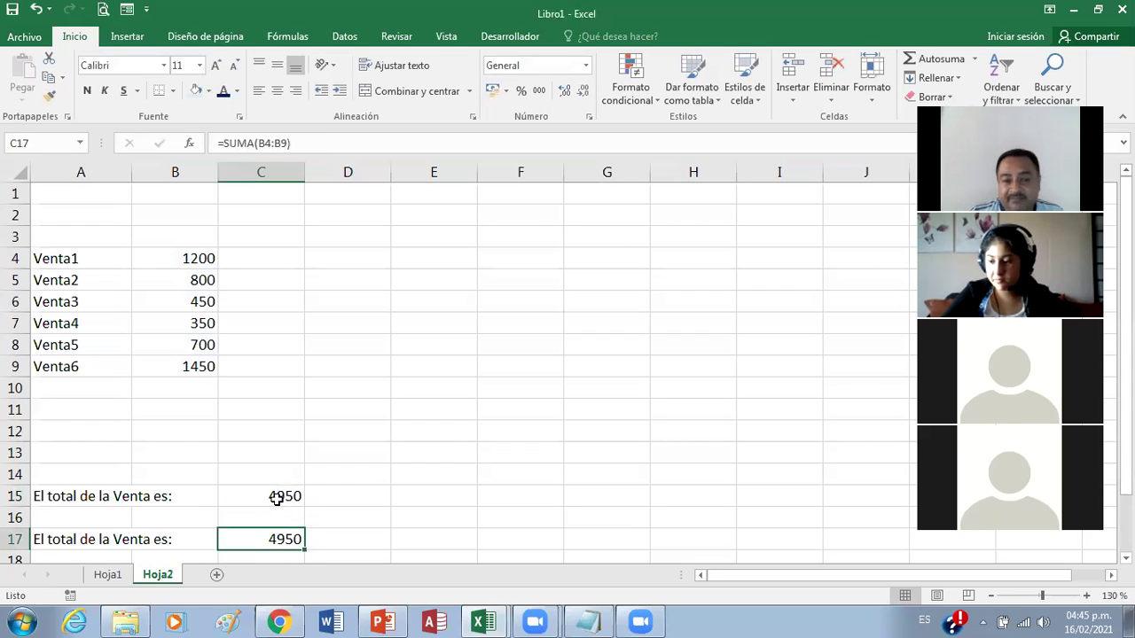
{"action": "left_click", "coordinate": [277, 499]}
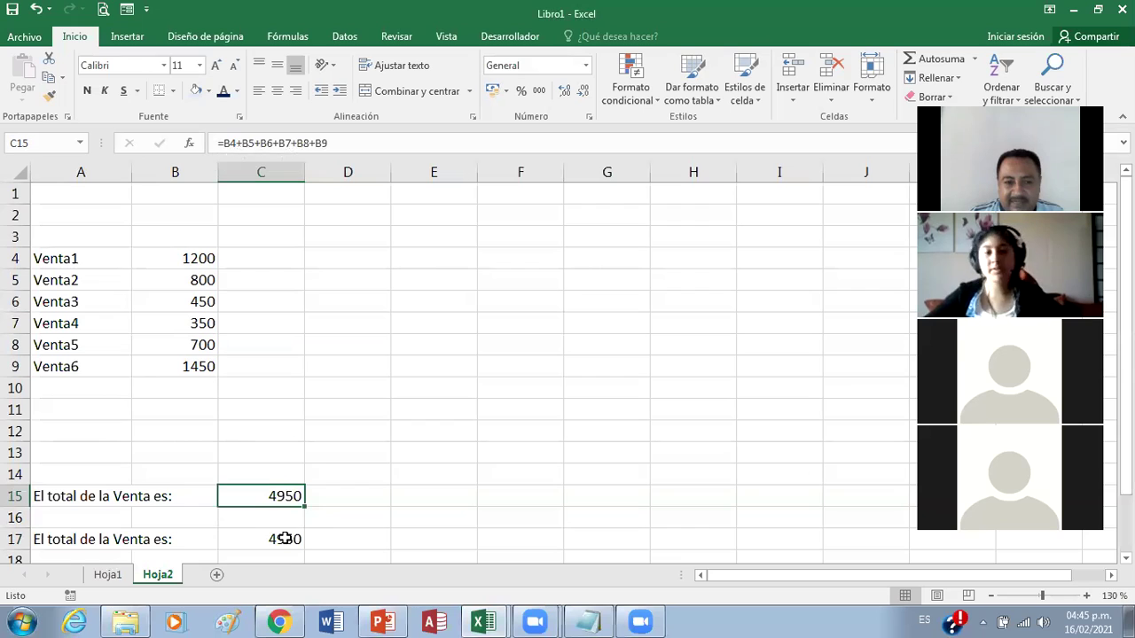
{"action": "key", "text": "Down"}
{"action": "key", "text": "Down"}
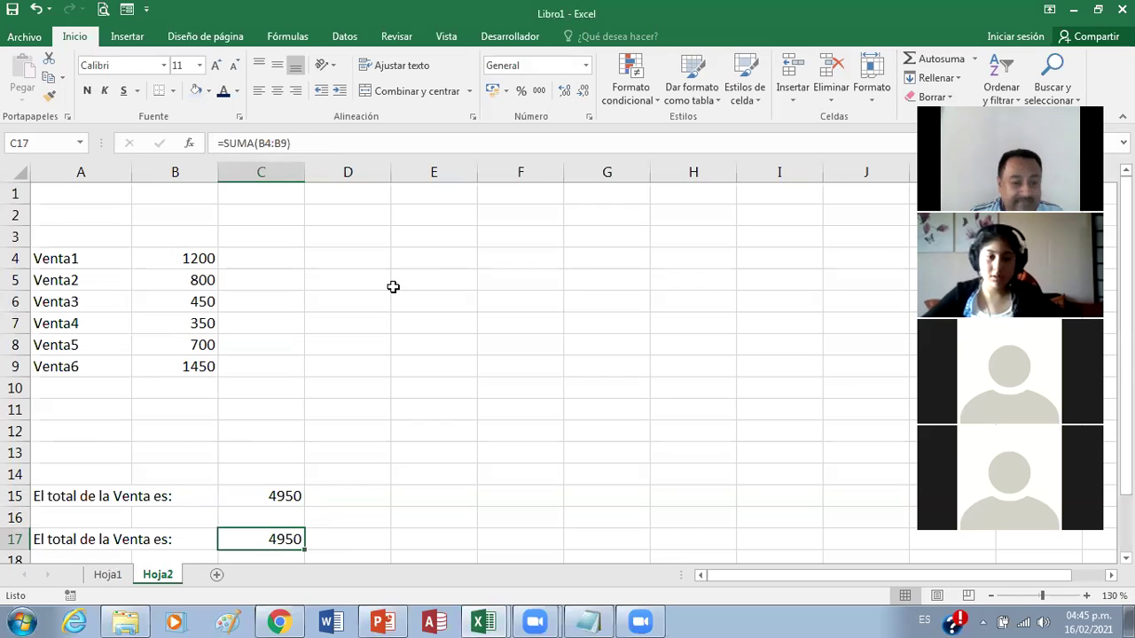
Step: Review the MAX function on the basic functions slide in PowerPoint and return to the Libro1 workbook in Excel
{"action": "left_click", "coordinate": [388, 622]}
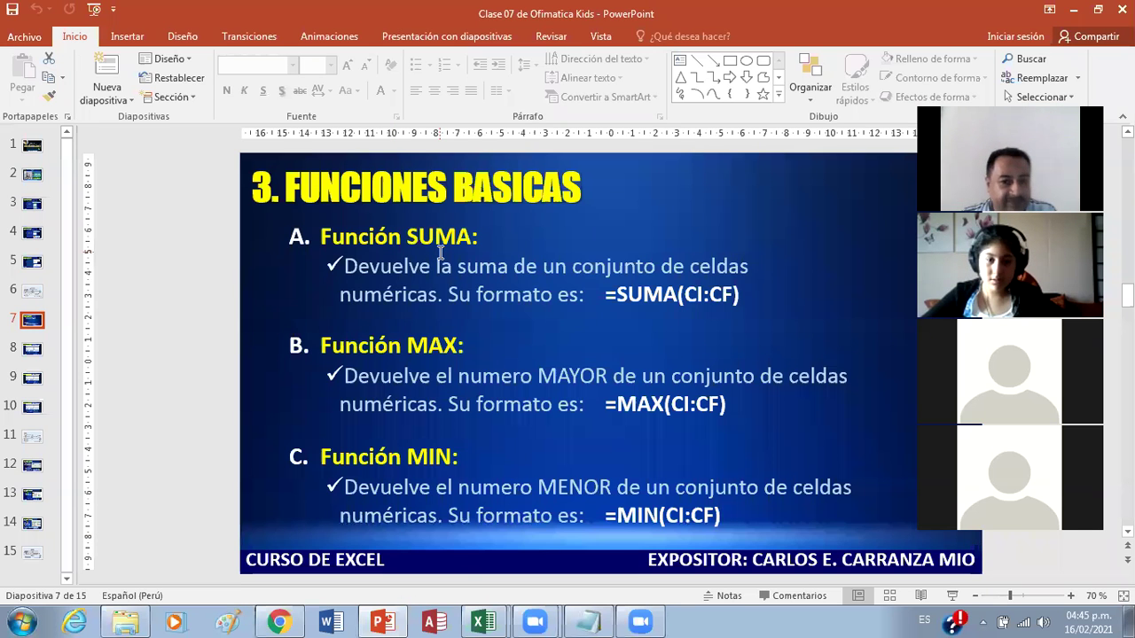
{"action": "double_click", "coordinate": [448, 345]}
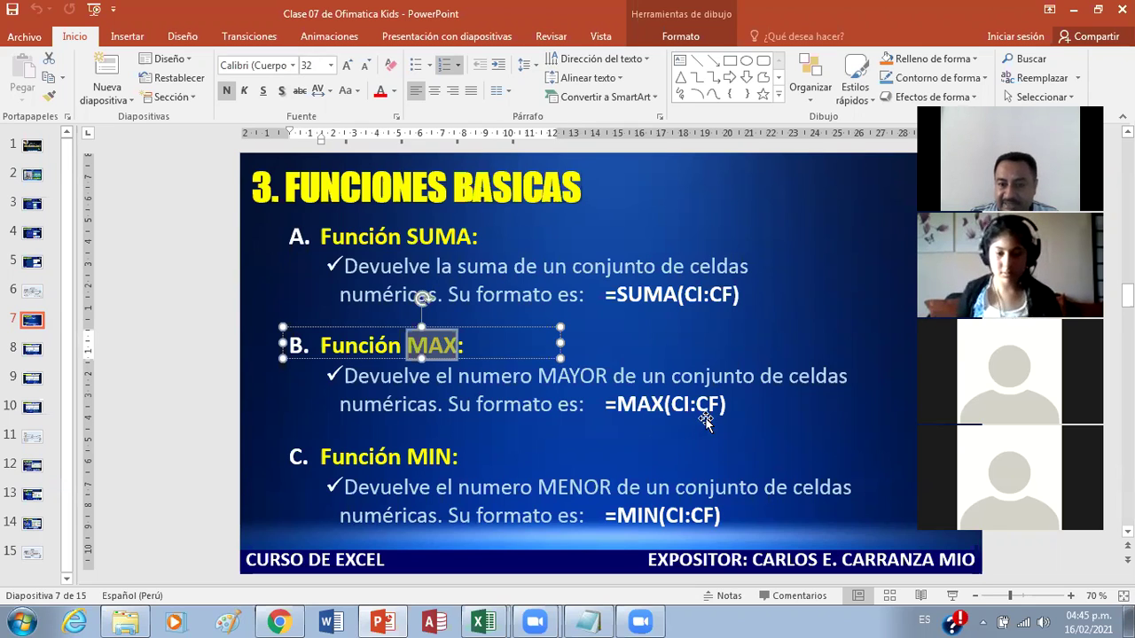
{"action": "left_click", "coordinate": [498, 624]}
{"action": "left_click", "coordinate": [373, 585]}
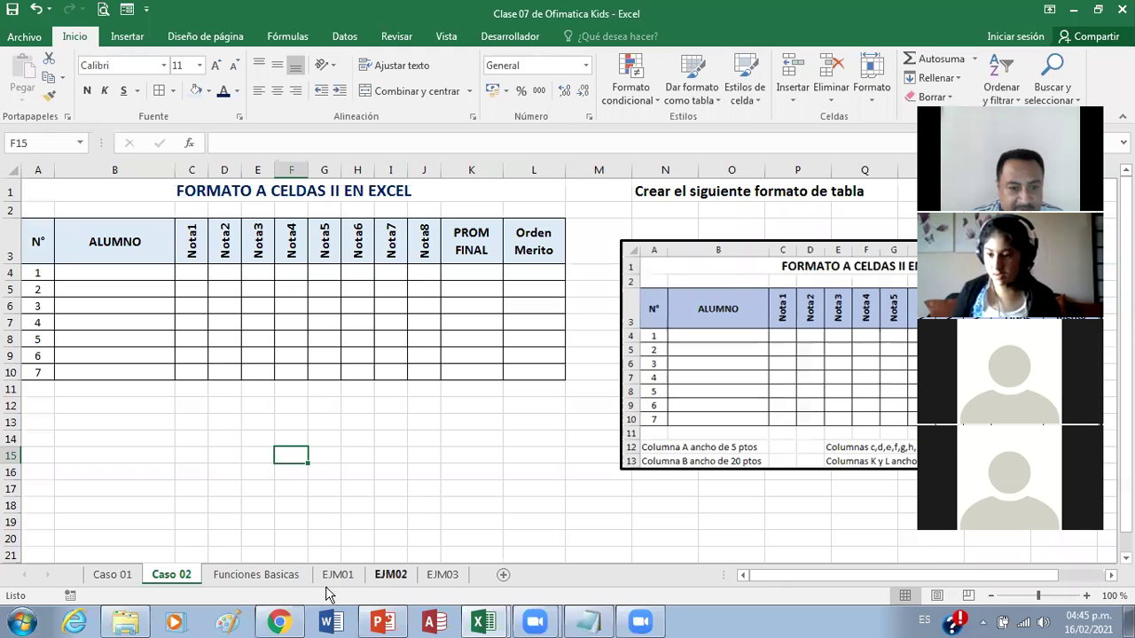
{"action": "left_click", "coordinate": [483, 624]}
{"action": "left_click", "coordinate": [438, 557]}
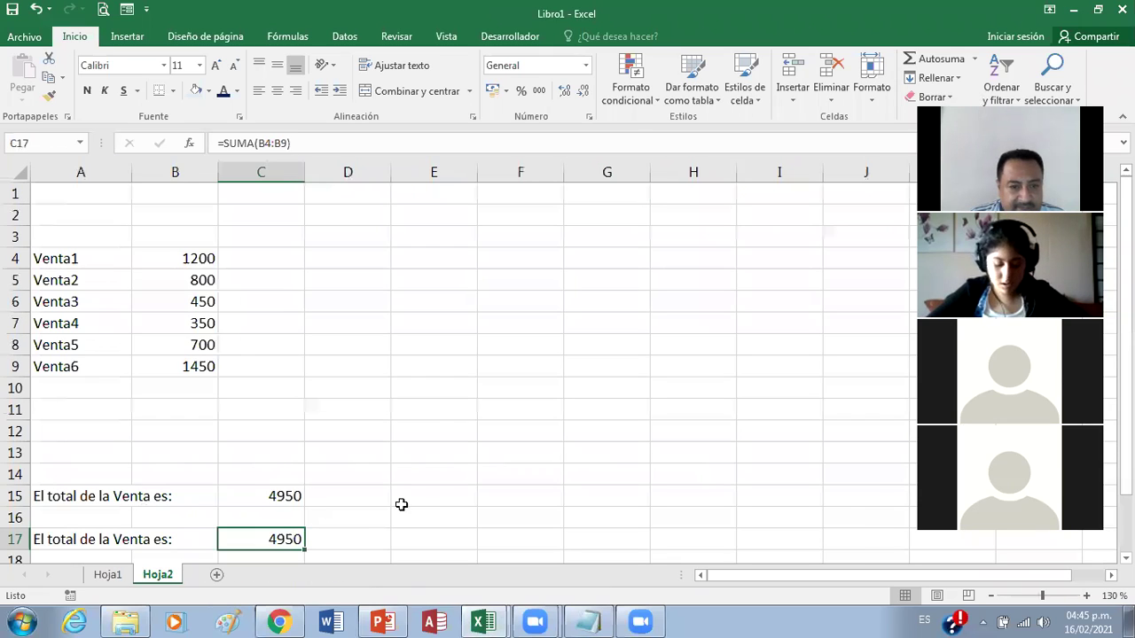
Step: Enter the label "Max. Vta:" in E15 and move on to F15
{"action": "left_click", "coordinate": [429, 497]}
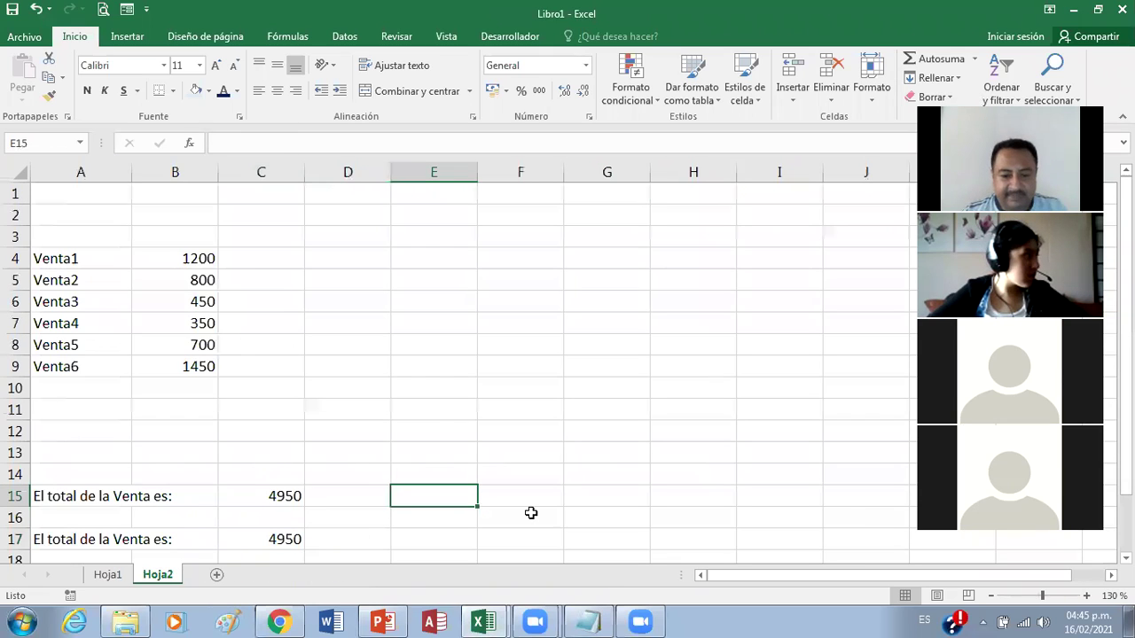
{"action": "type", "text": "Max"}
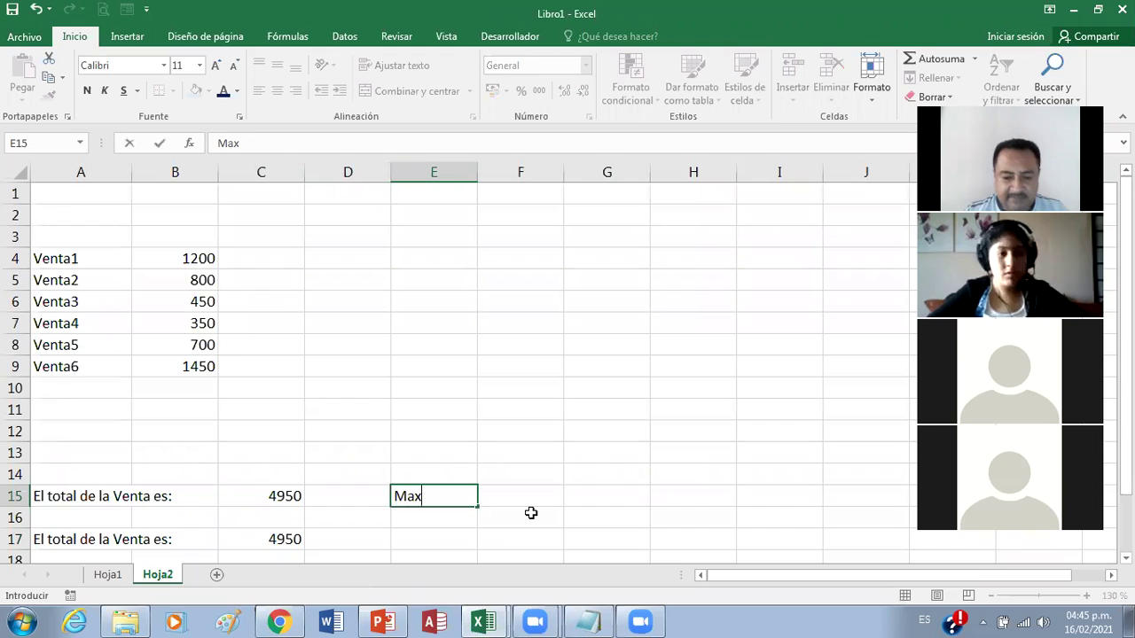
{"action": "type", "text": ". Vta"}
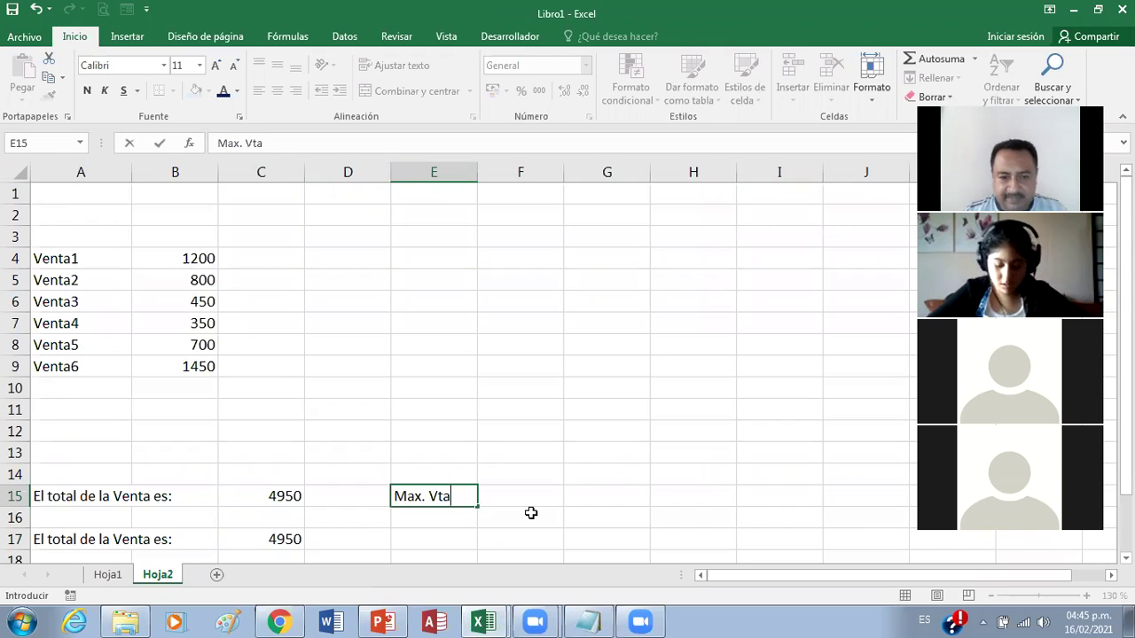
{"action": "type", "text": ":"}
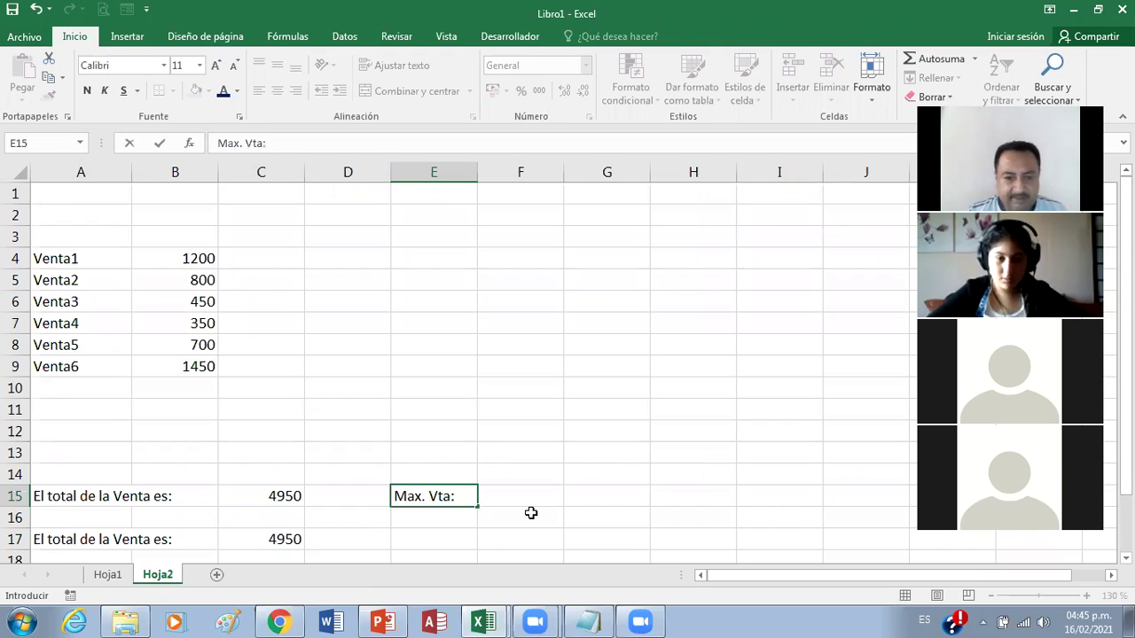
{"action": "key", "text": "Tab"}
Step: Enter the formula =max(B4:B9) in F15 to find the highest sale
{"action": "type", "text": "="}
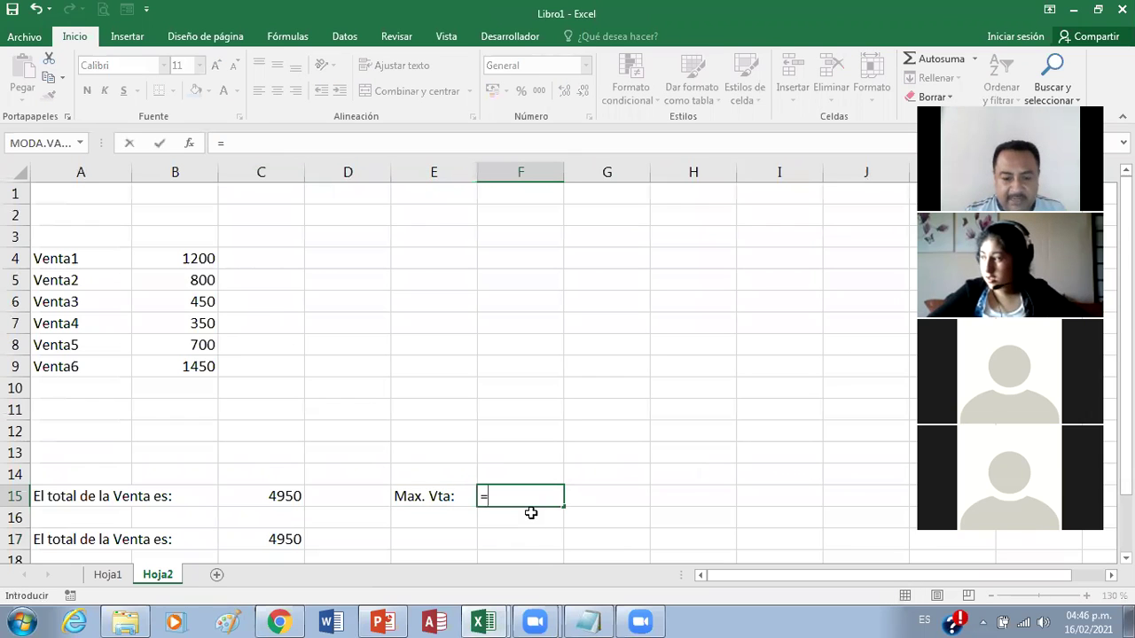
{"action": "type", "text": "max("}
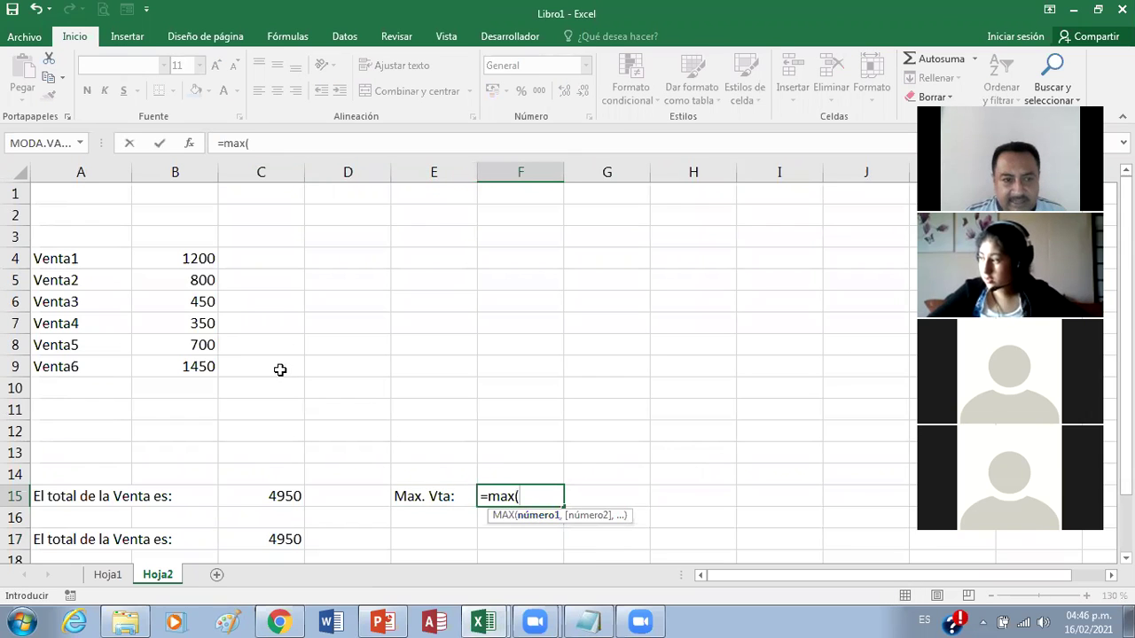
{"action": "left_click_drag", "start_coordinate": [186, 257], "coordinate": [183, 281]}
{"action": "left_click_drag", "start_coordinate": [181, 357], "coordinate": [198, 355]}
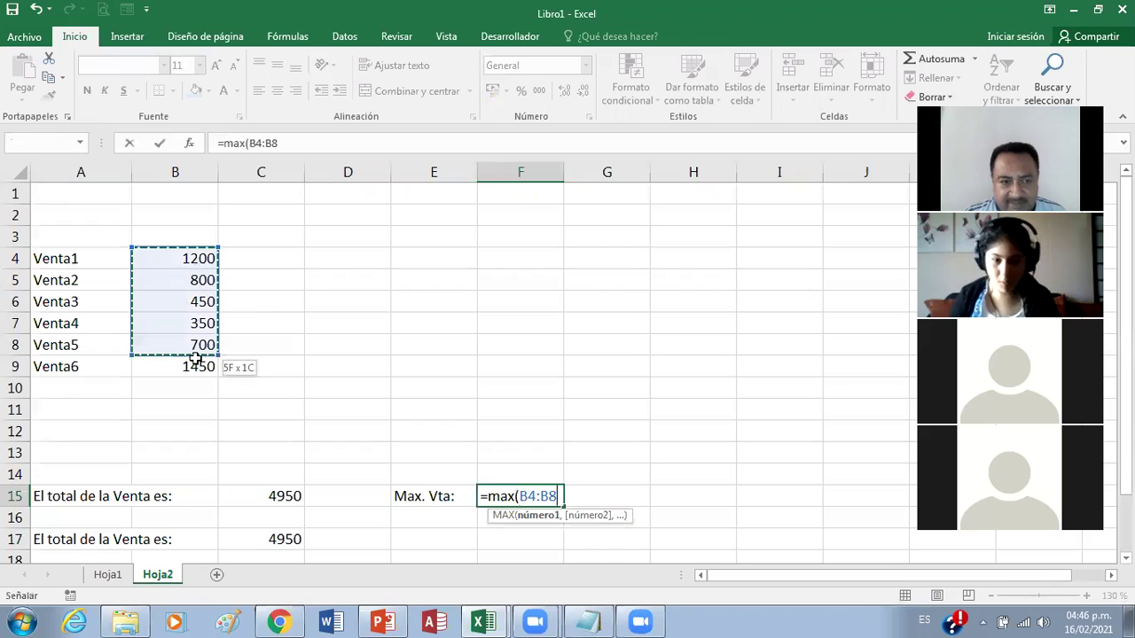
{"action": "left_click_drag", "start_coordinate": [182, 254], "coordinate": [201, 367]}
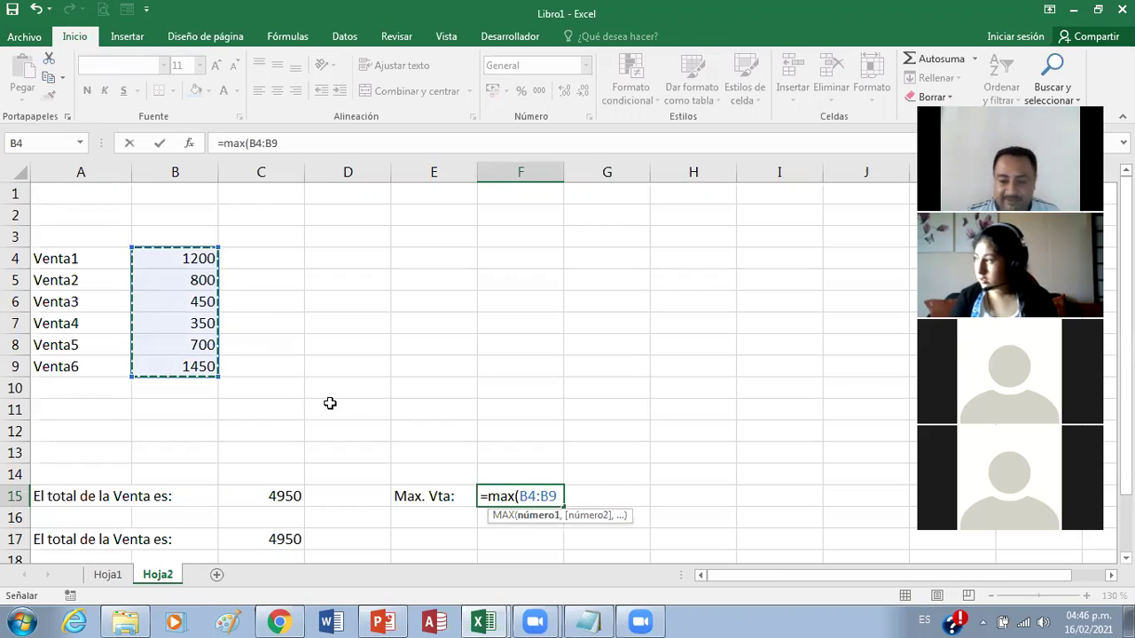
{"action": "key", "text": "Return"}
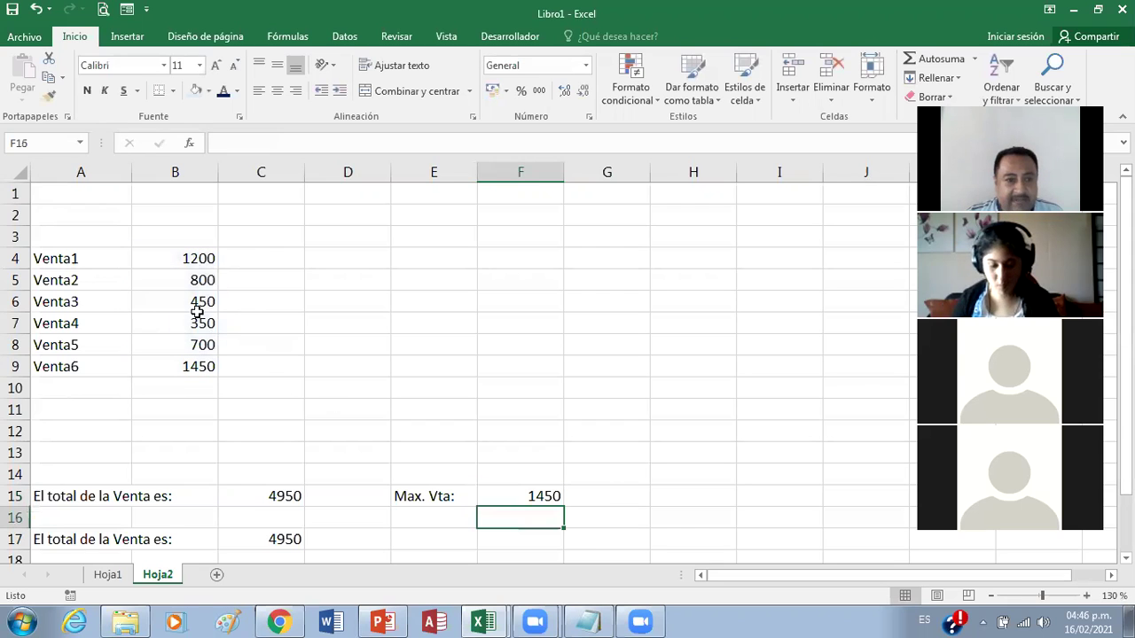
Step: Set the Venta3 amount in B6 to 3500 to test how the formulas respond
{"action": "key", "text": "Left"}
{"action": "key", "text": "Left"}
{"action": "key", "text": "Left"}
{"action": "key", "text": "Left"}
{"action": "key", "text": "Up"}
{"action": "key", "text": "Up"}
{"action": "key", "text": "Up"}
{"action": "key", "text": "Up"}
{"action": "key", "text": "Up"}
{"action": "key", "text": "Up"}
{"action": "key", "text": "Up"}
{"action": "key", "text": "Up"}
{"action": "key", "text": "Up"}
{"action": "key", "text": "Up"}
{"action": "key", "text": "F2"}
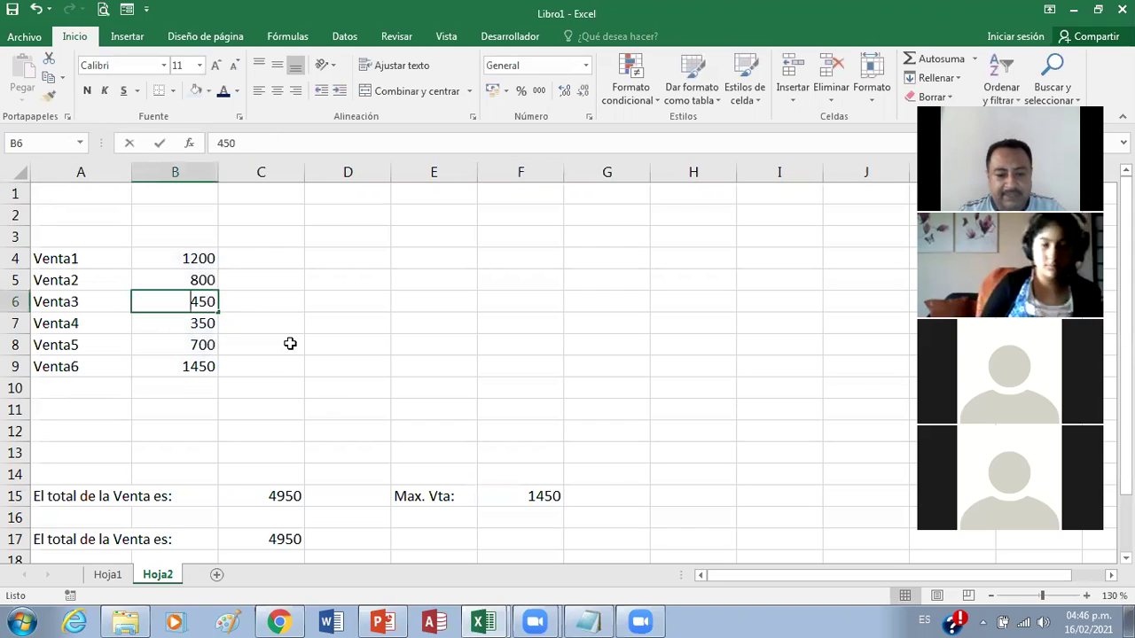
{"action": "type", "text": "3500"}
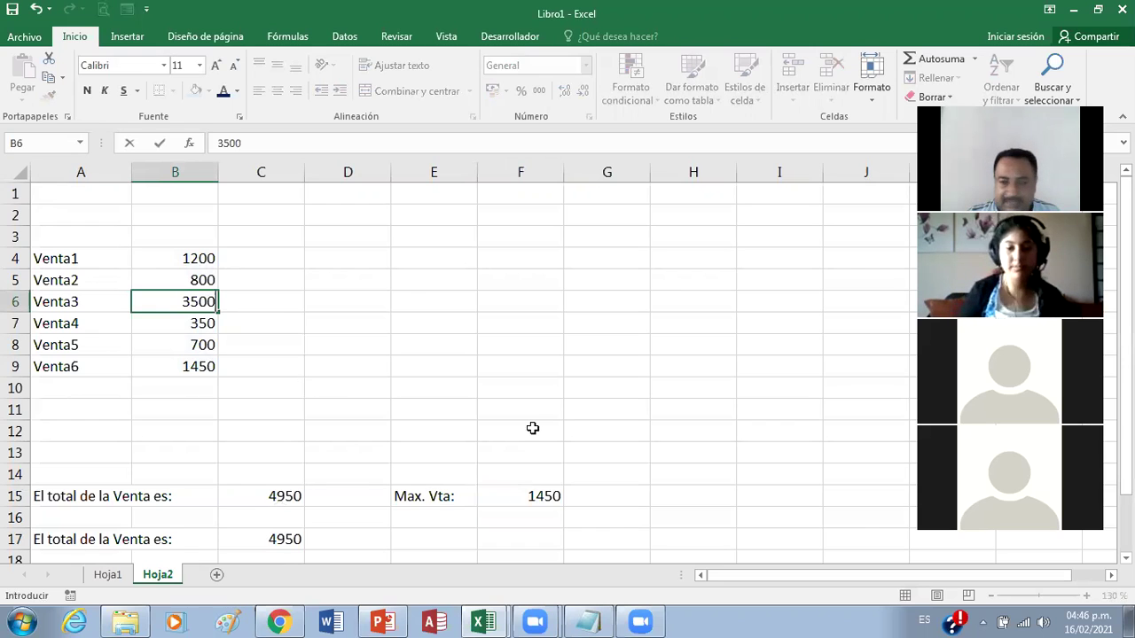
{"action": "key", "text": "Return"}
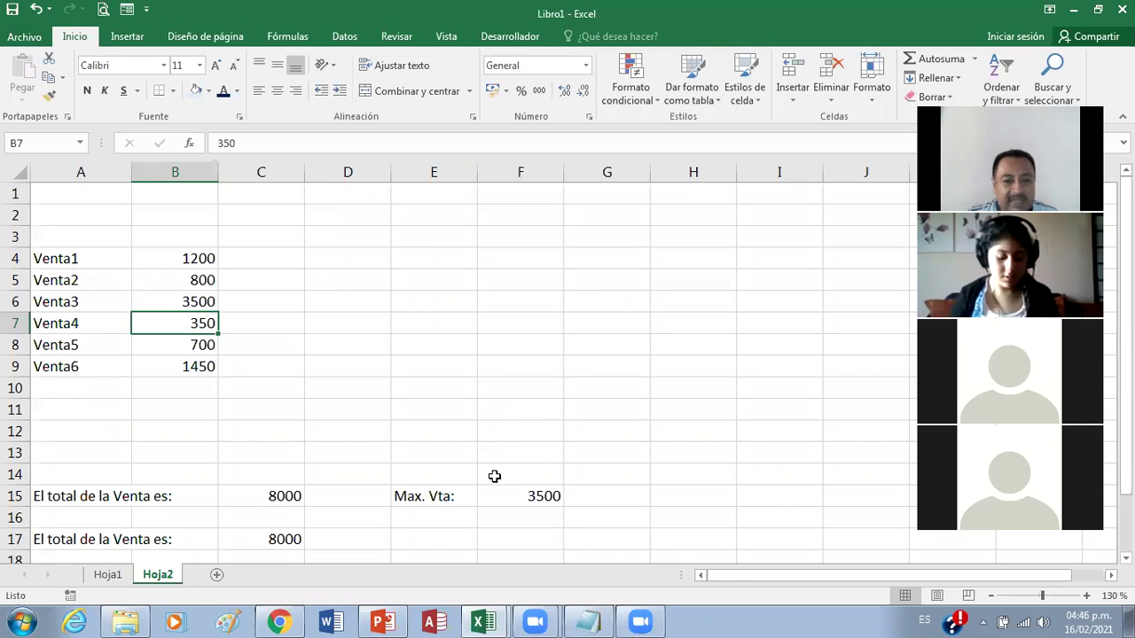
Step: Review the MAX and MIN functions on the basic functions slide in PowerPoint and return to the Libro1 workbook in Excel
{"action": "left_click", "coordinate": [383, 620]}
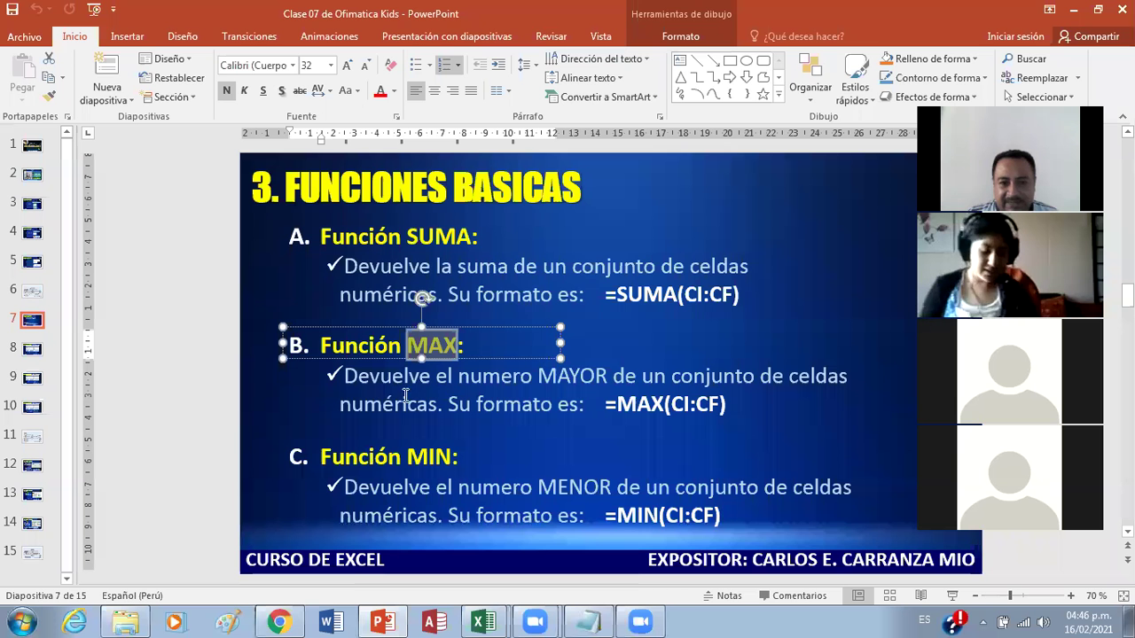
{"action": "left_click", "coordinate": [463, 348]}
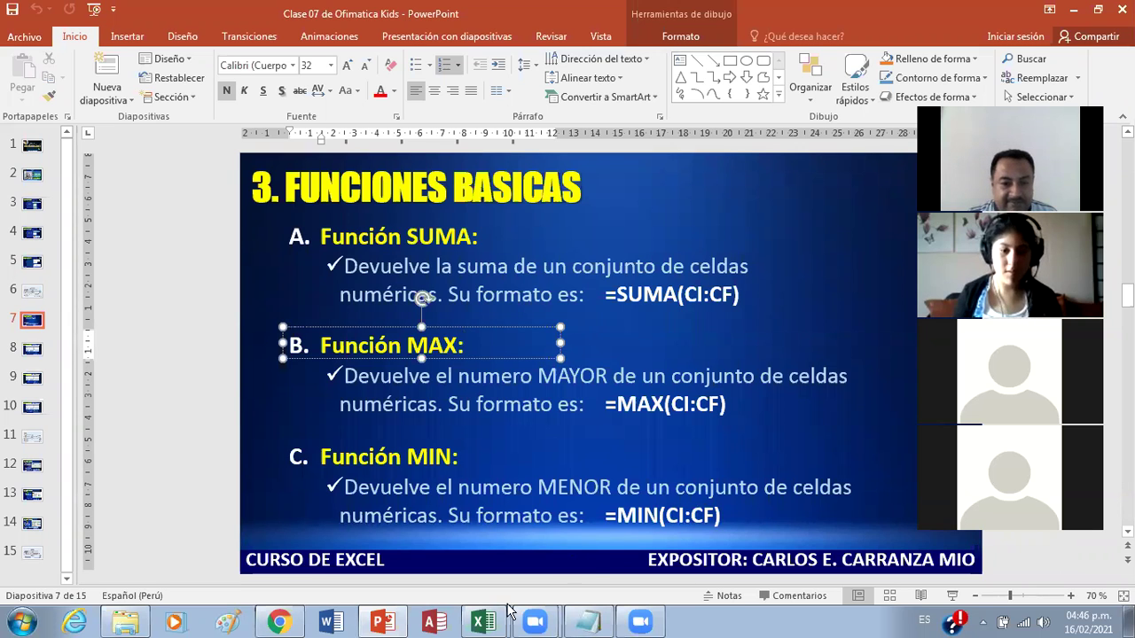
{"action": "mouse_move", "coordinate": [492, 617]}
{"action": "left_click", "coordinate": [480, 557]}
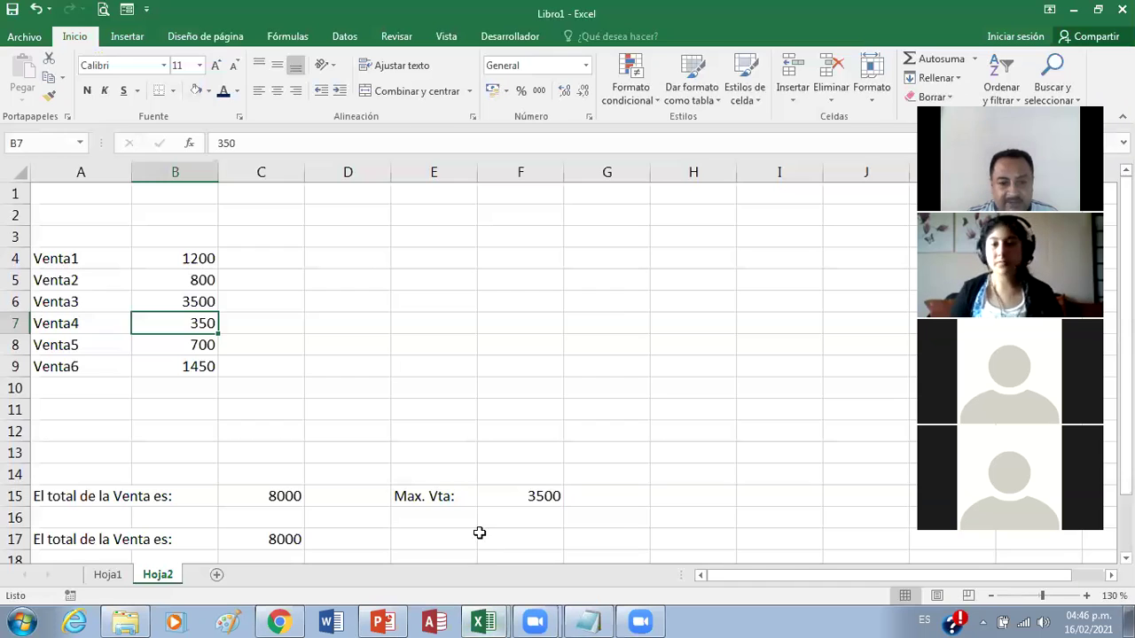
Step: Enter the label "Min. Vta:" in E16 below the maximum sale label
{"action": "left_click", "coordinate": [449, 514]}
{"action": "type", "text": "M"}
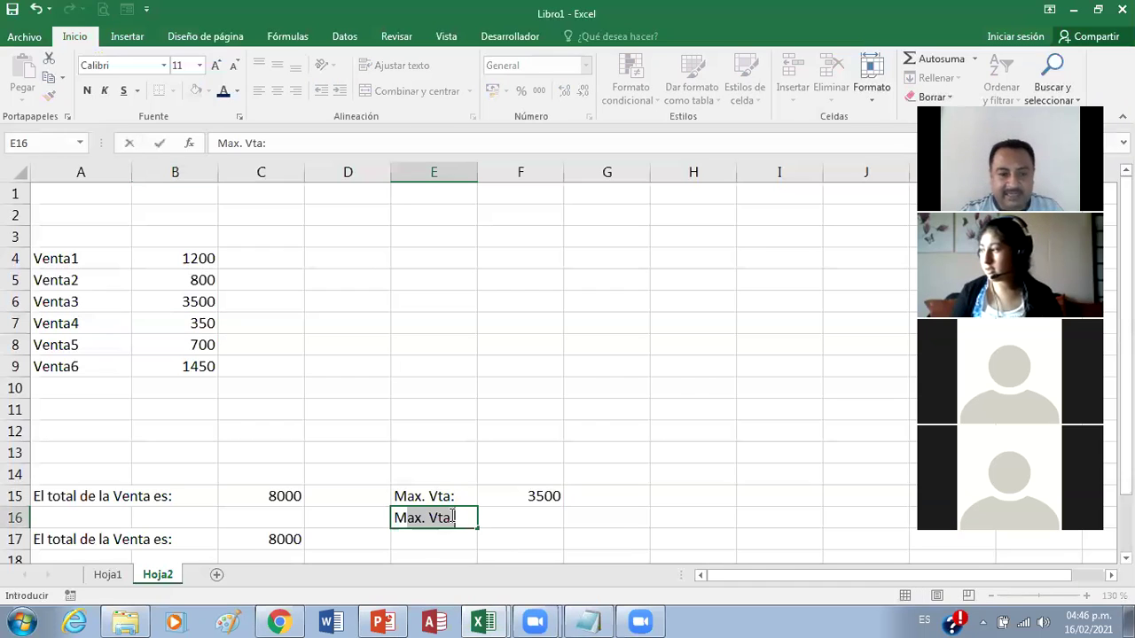
{"action": "type", "text": "in"}
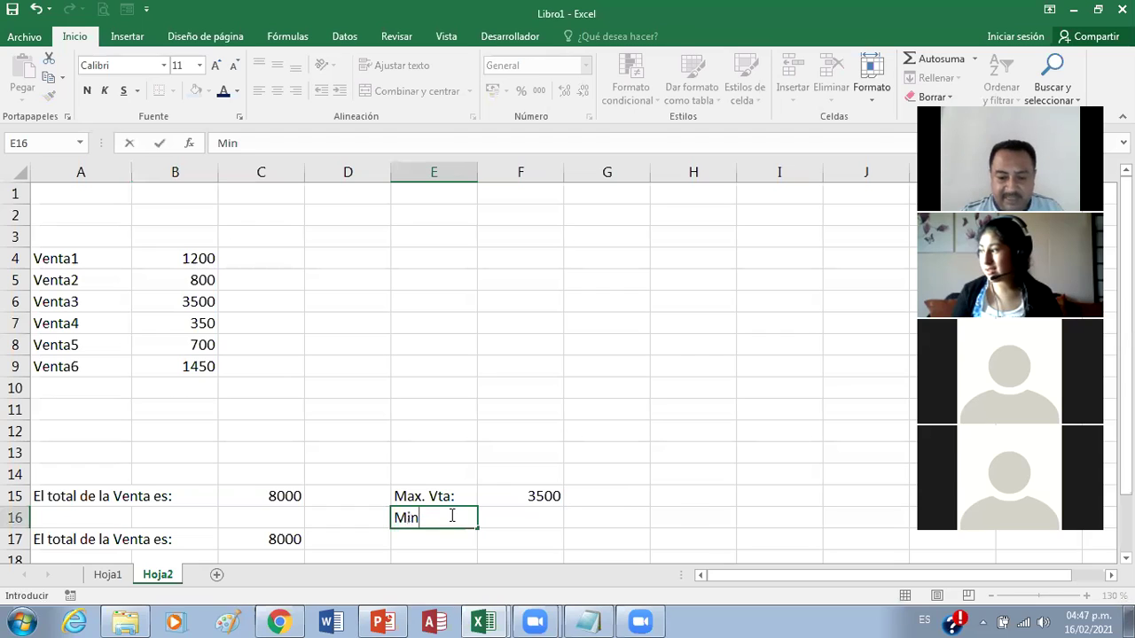
{"action": "type", "text": "."}
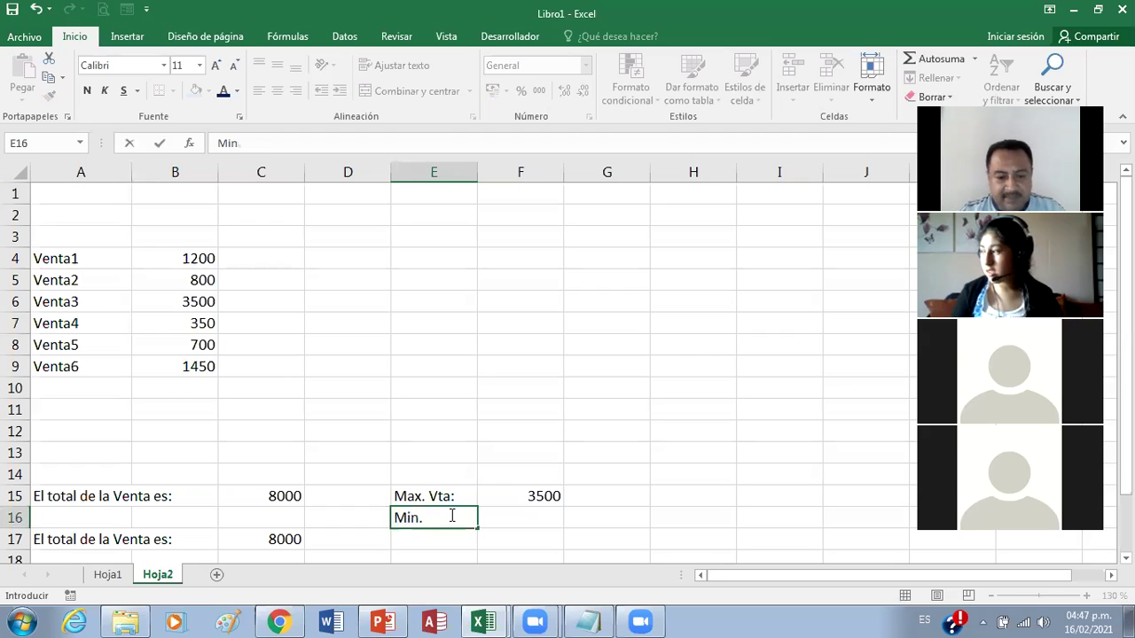
{"action": "type", "text": " Vta:"}
{"action": "key", "text": "ctrl+Return"}
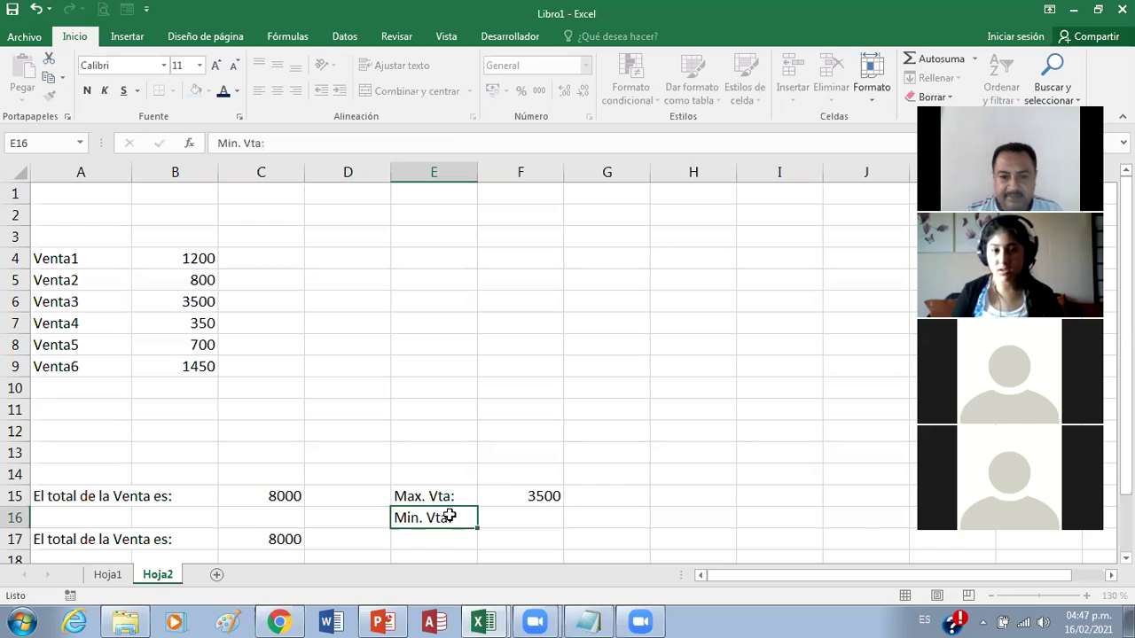
Step: Enter the formula =min(B4:B9) in F16 to find the lowest sale
{"action": "key", "text": "Tab"}
{"action": "type", "text": "="}
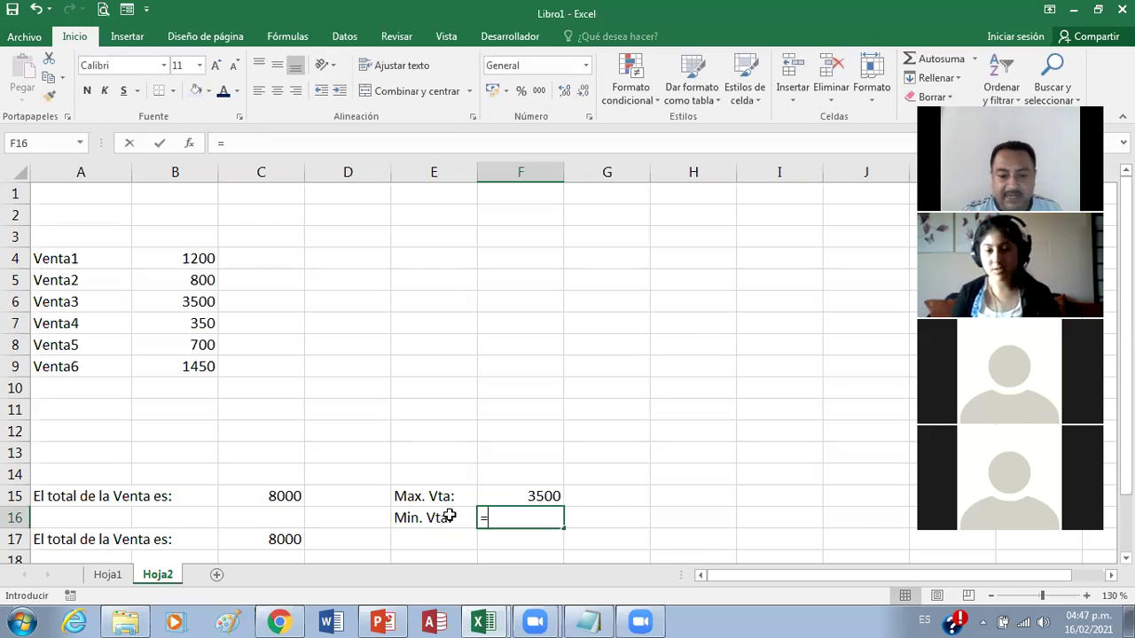
{"action": "type", "text": "min"}
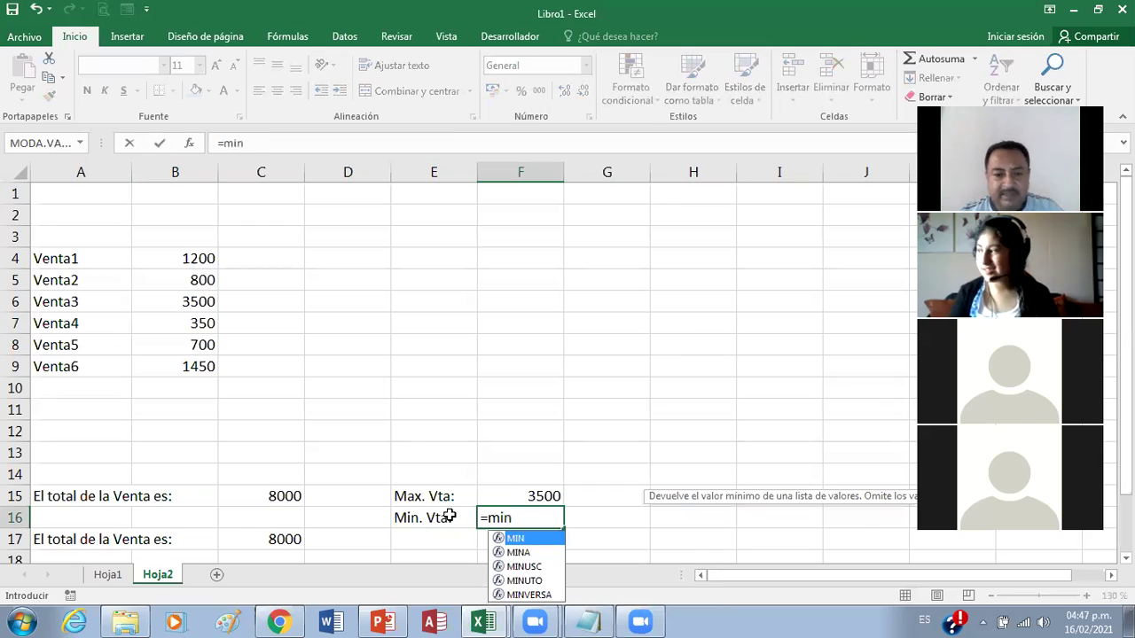
{"action": "type", "text": "("}
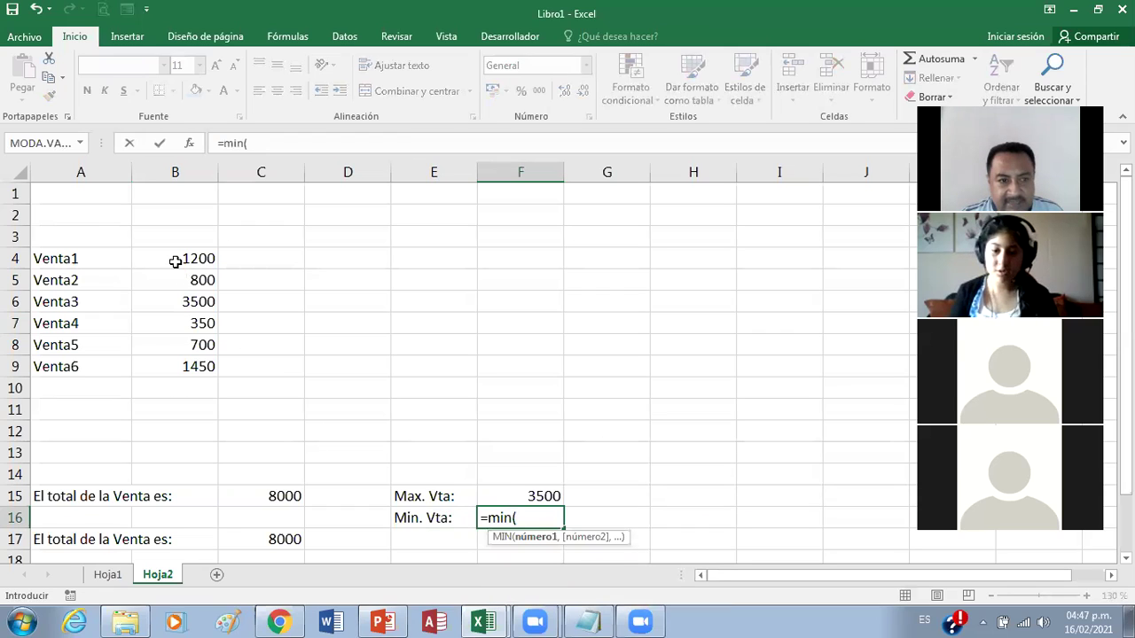
{"action": "left_click_drag", "start_coordinate": [174, 263], "coordinate": [174, 365]}
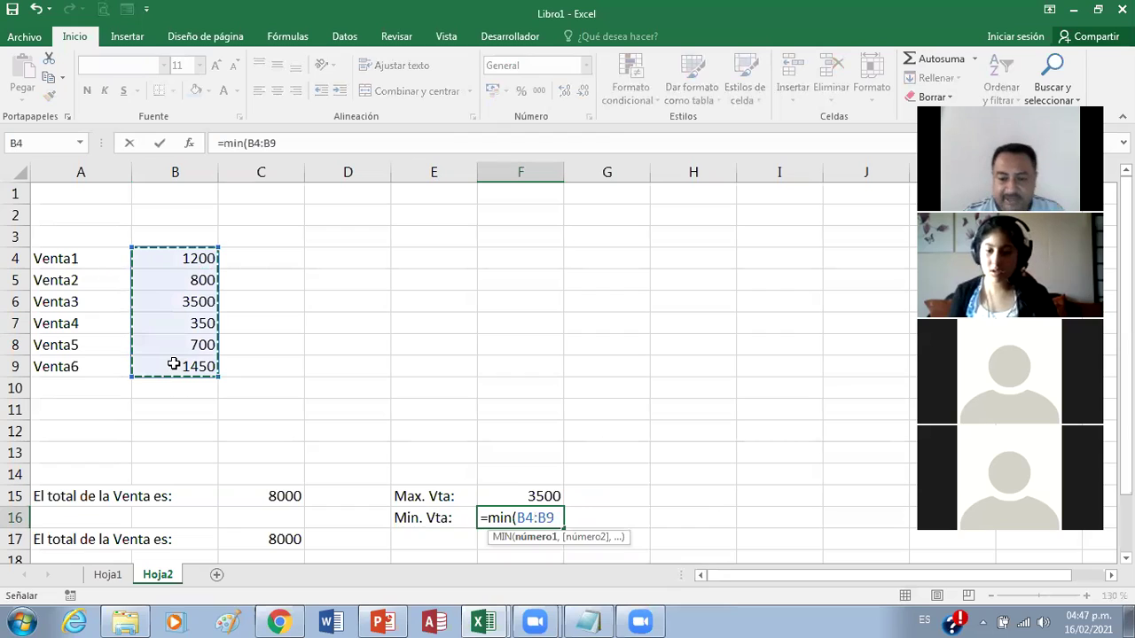
{"action": "type", "text": ")"}
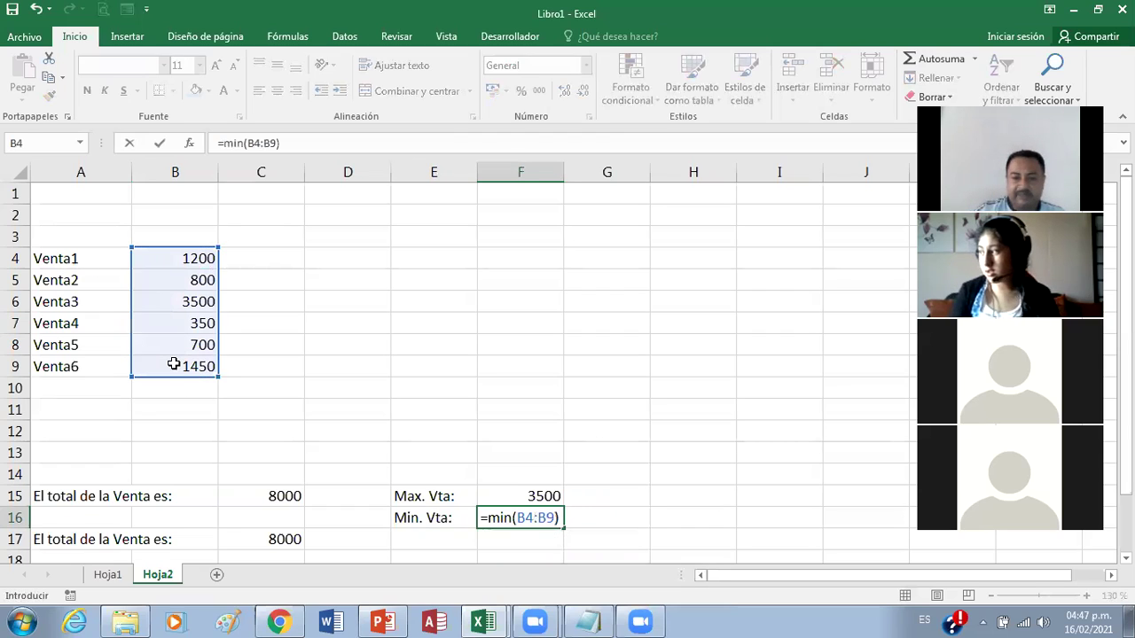
{"action": "key", "text": "Return"}
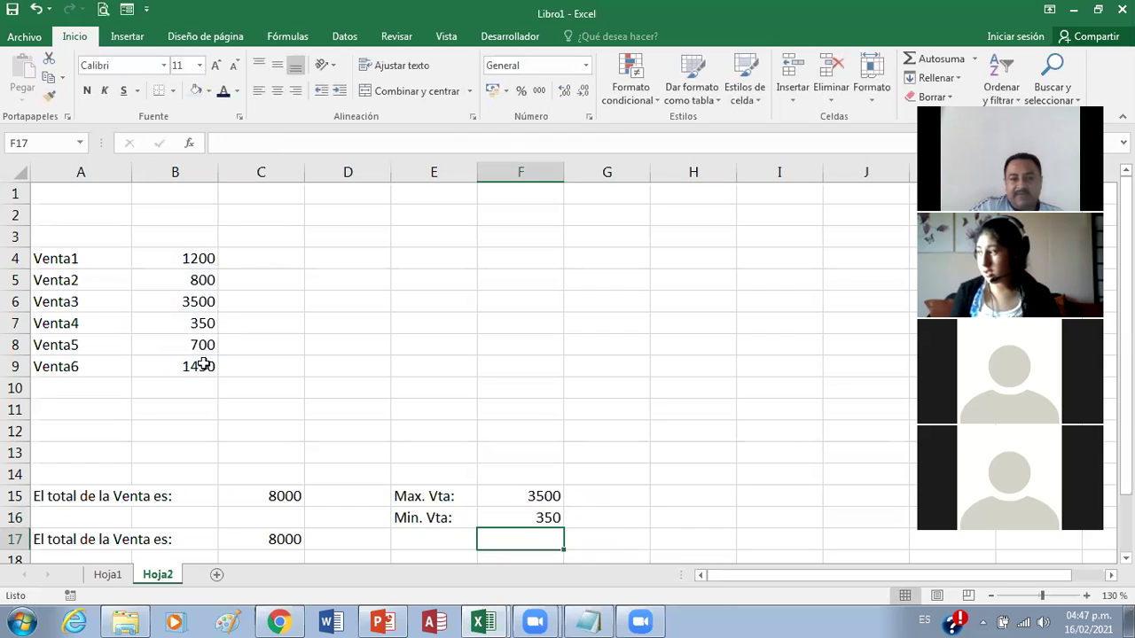
Step: Check the total, MAX and MIN formulas in C15, C17, F15 and F16 against the sales range B4:B9
{"action": "left_click", "coordinate": [543, 517]}
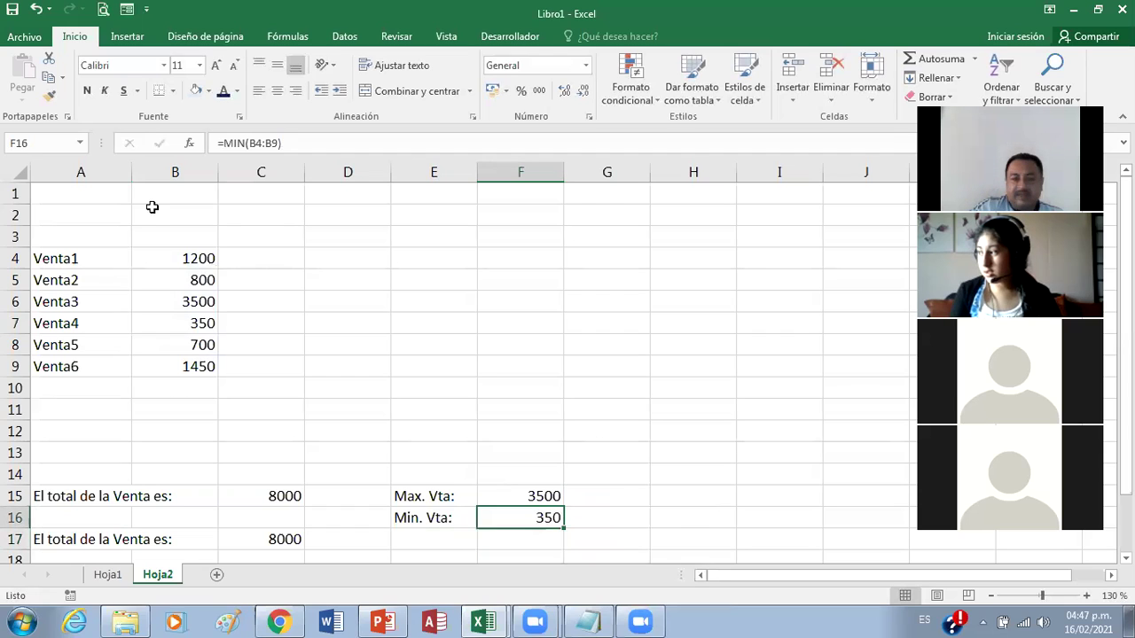
{"action": "left_click_drag", "start_coordinate": [176, 266], "coordinate": [174, 312]}
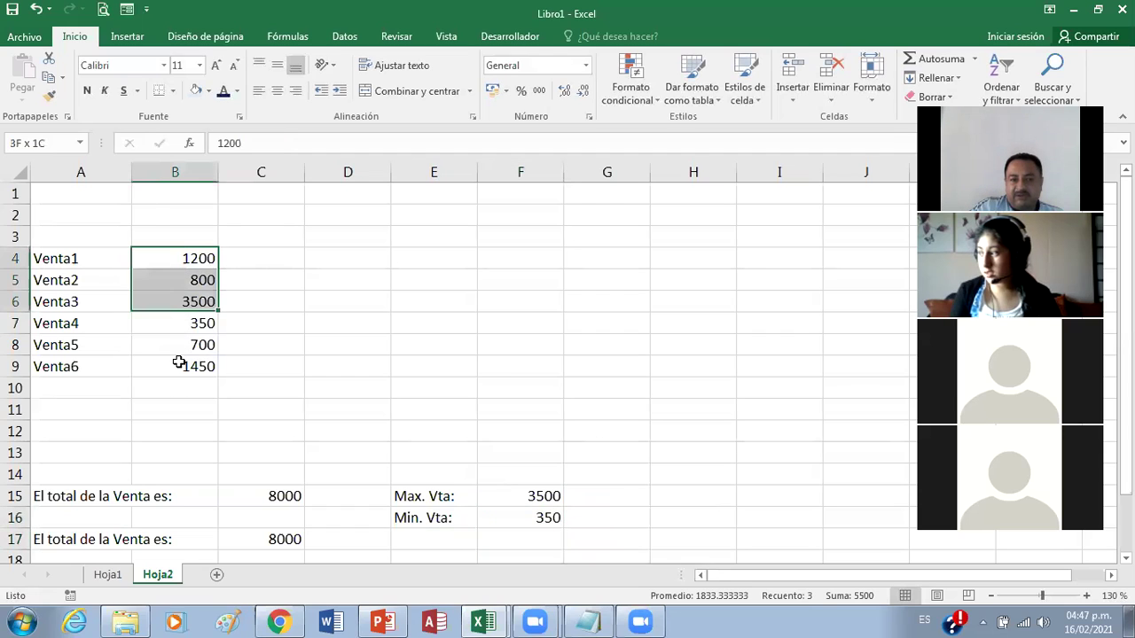
{"action": "left_click_drag", "start_coordinate": [179, 363], "coordinate": [180, 365]}
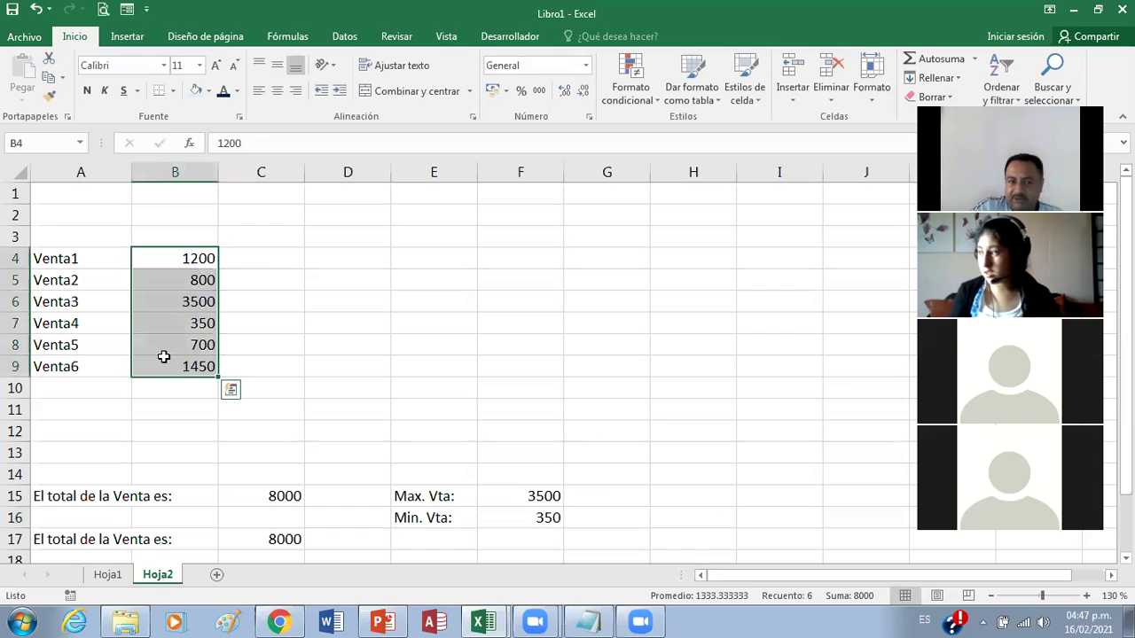
{"action": "left_click", "coordinate": [284, 539]}
{"action": "left_click", "coordinate": [297, 499]}
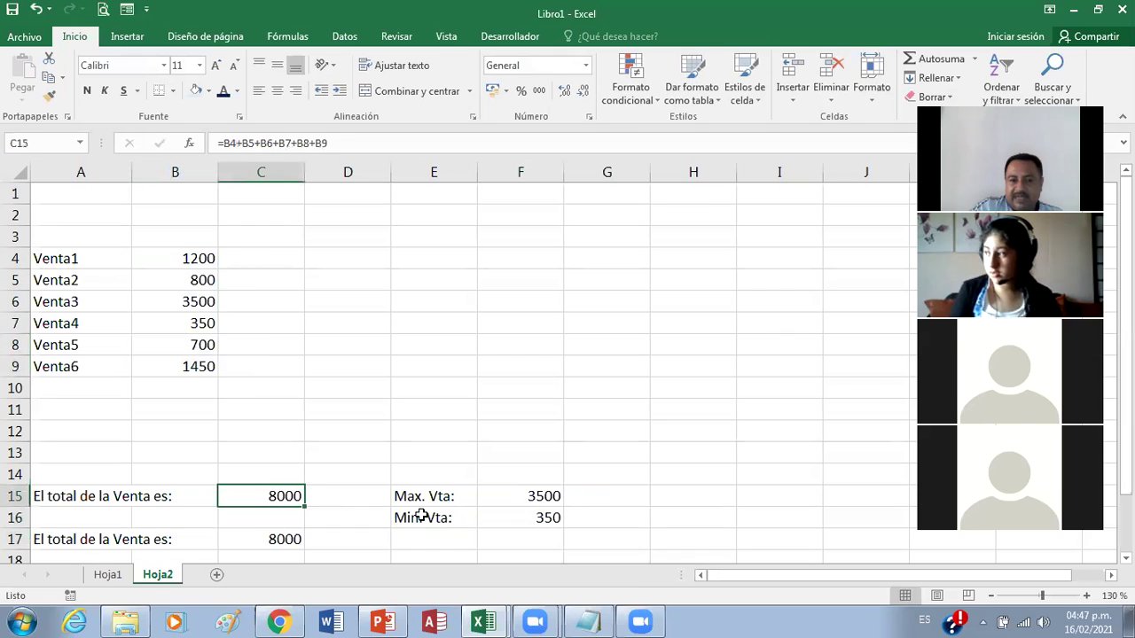
{"action": "left_click", "coordinate": [529, 499]}
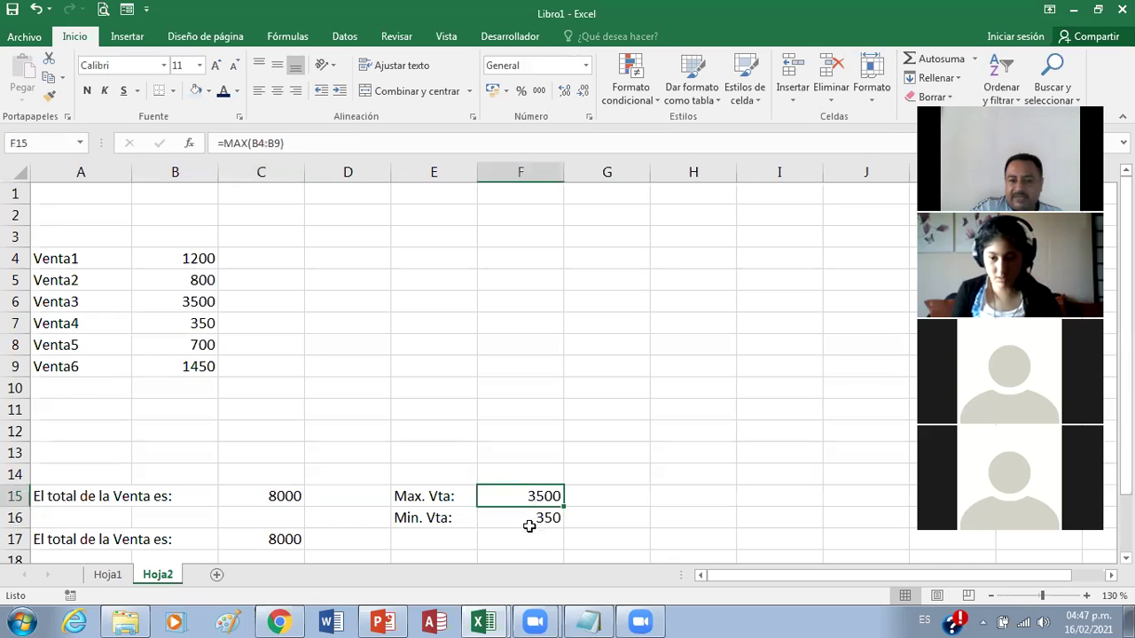
{"action": "left_click", "coordinate": [528, 523]}
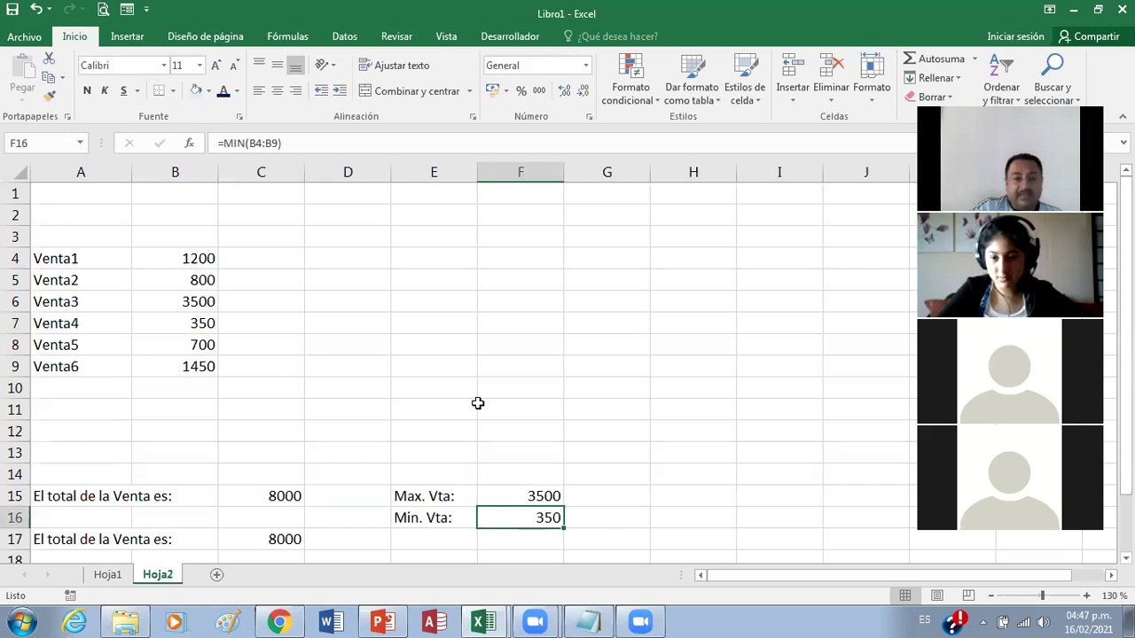
{"action": "left_click_drag", "start_coordinate": [200, 260], "coordinate": [214, 364]}
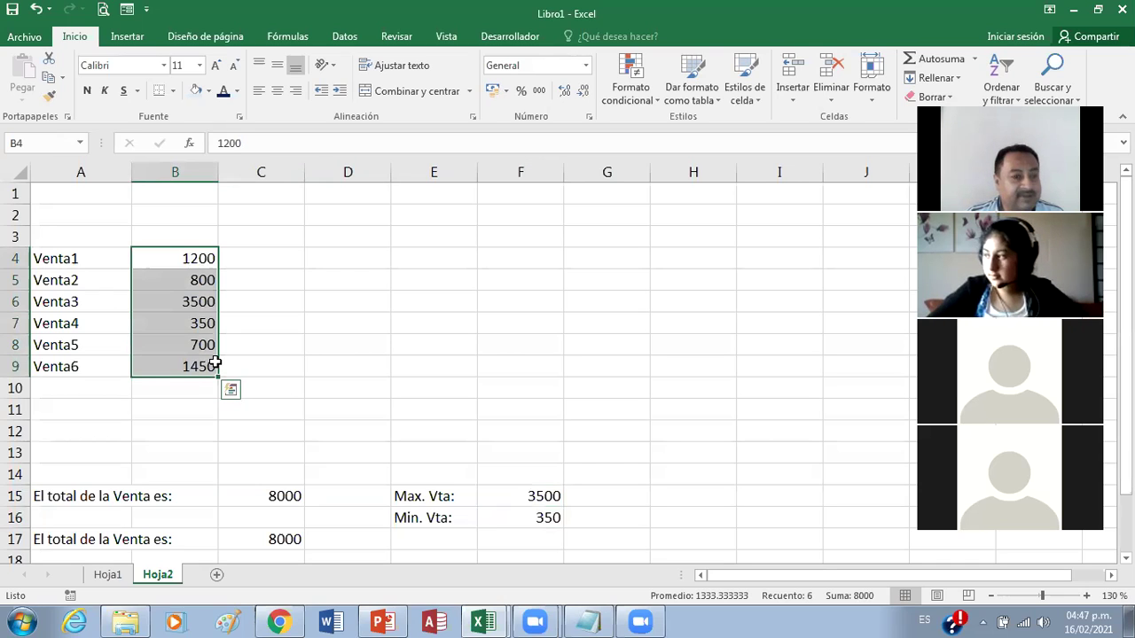
Step: Switch to PowerPoint, run the slide show from the basic functions slide and advance to the exercise table slide
{"action": "left_click", "coordinate": [384, 623]}
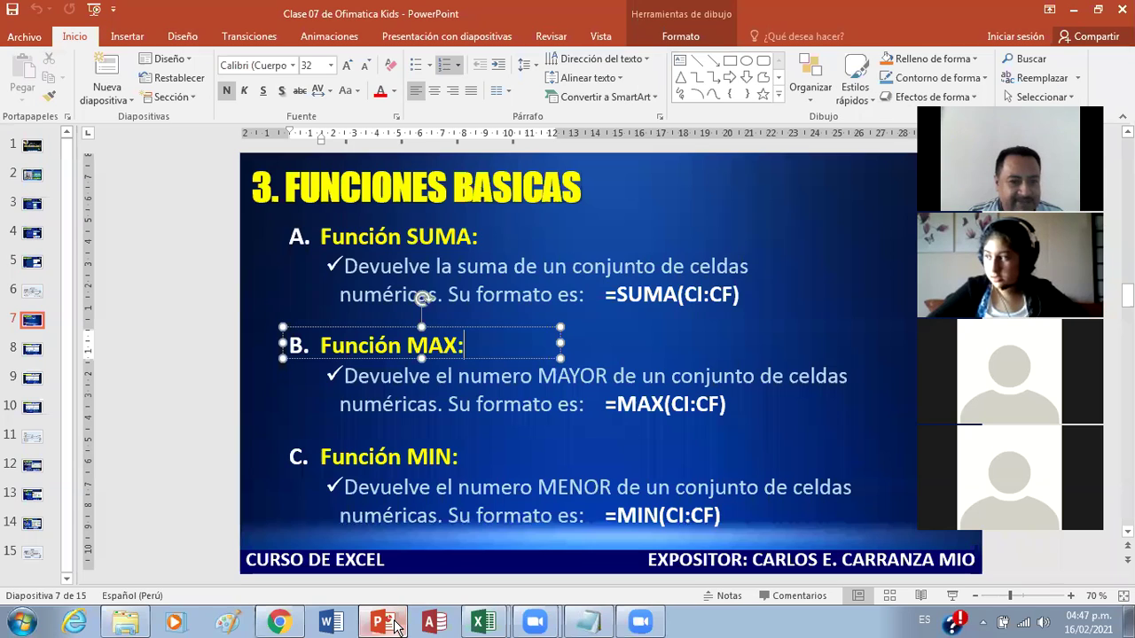
{"action": "left_click", "coordinate": [952, 596]}
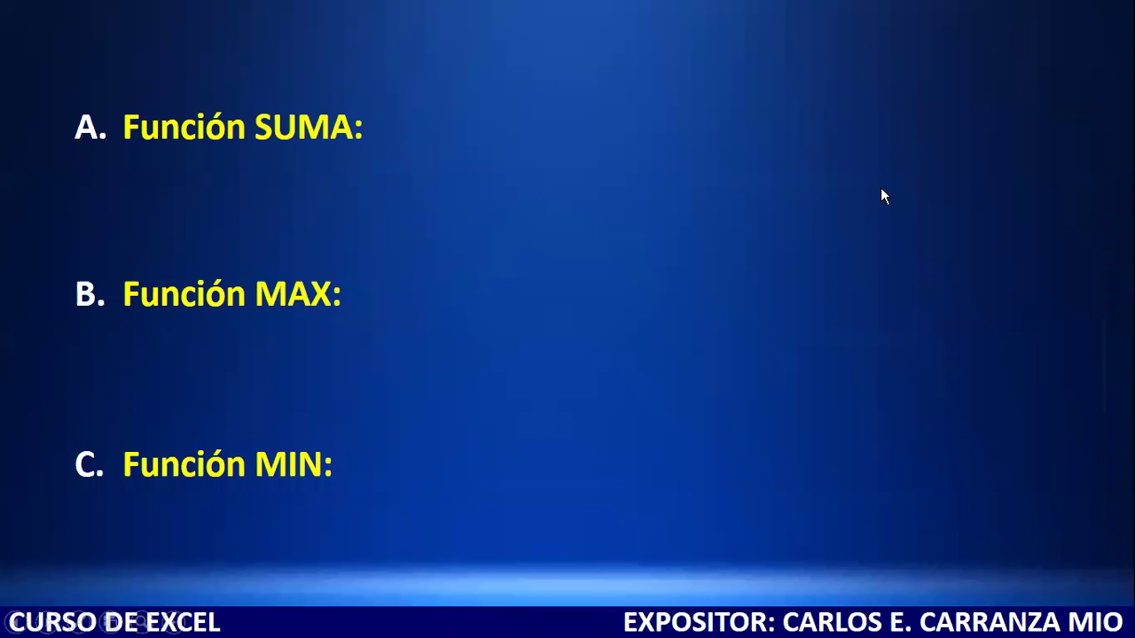
{"action": "left_click", "coordinate": [750, 237]}
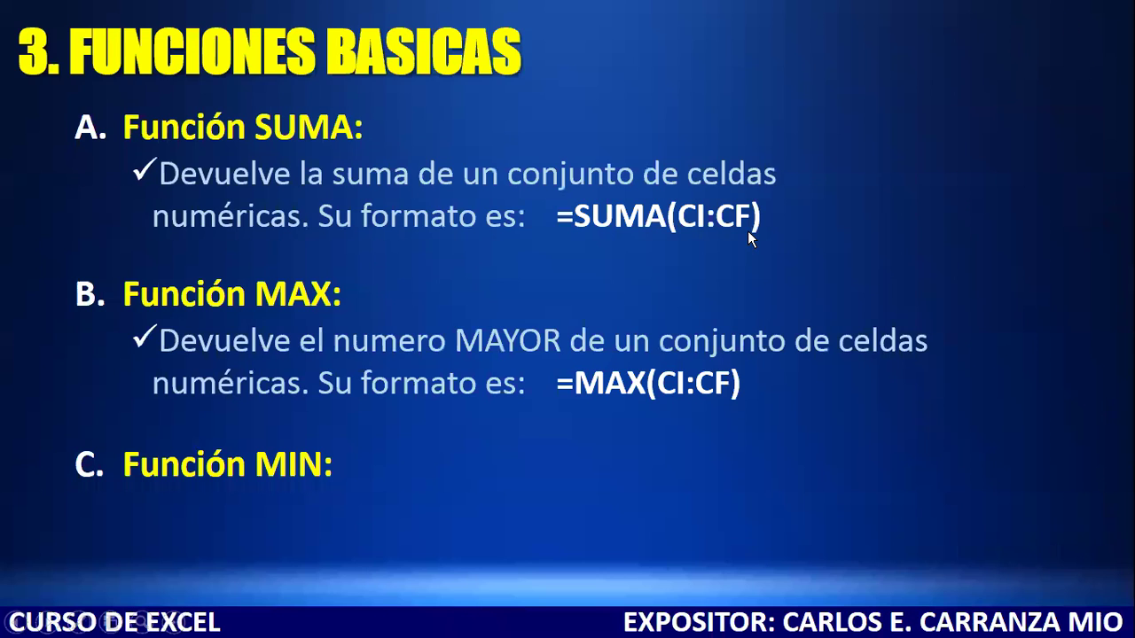
{"action": "left_click", "coordinate": [750, 237]}
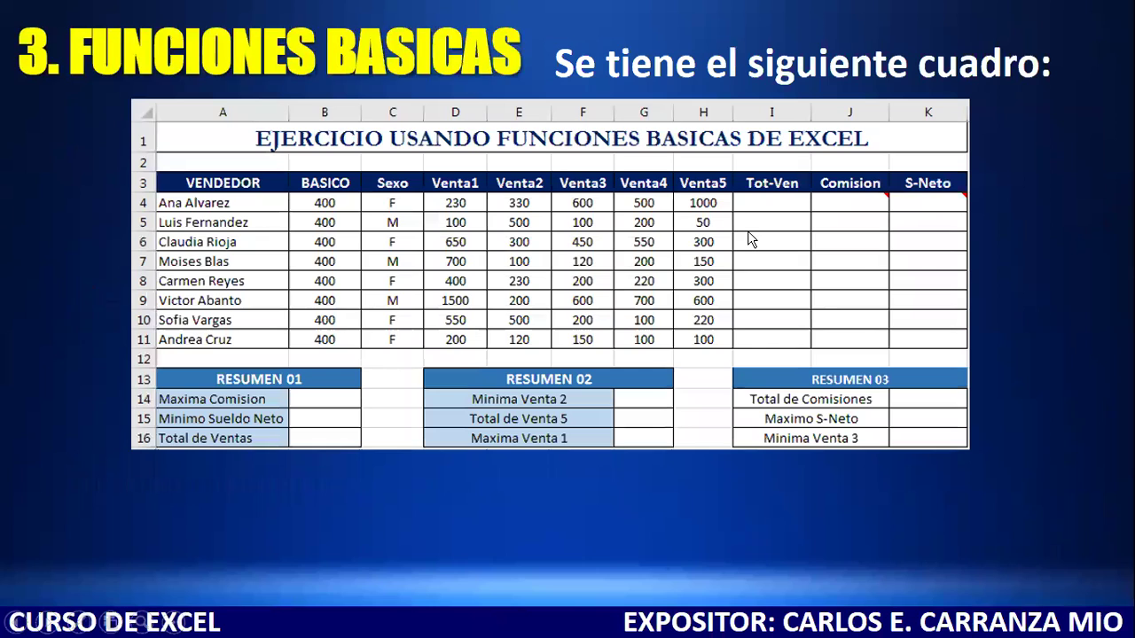
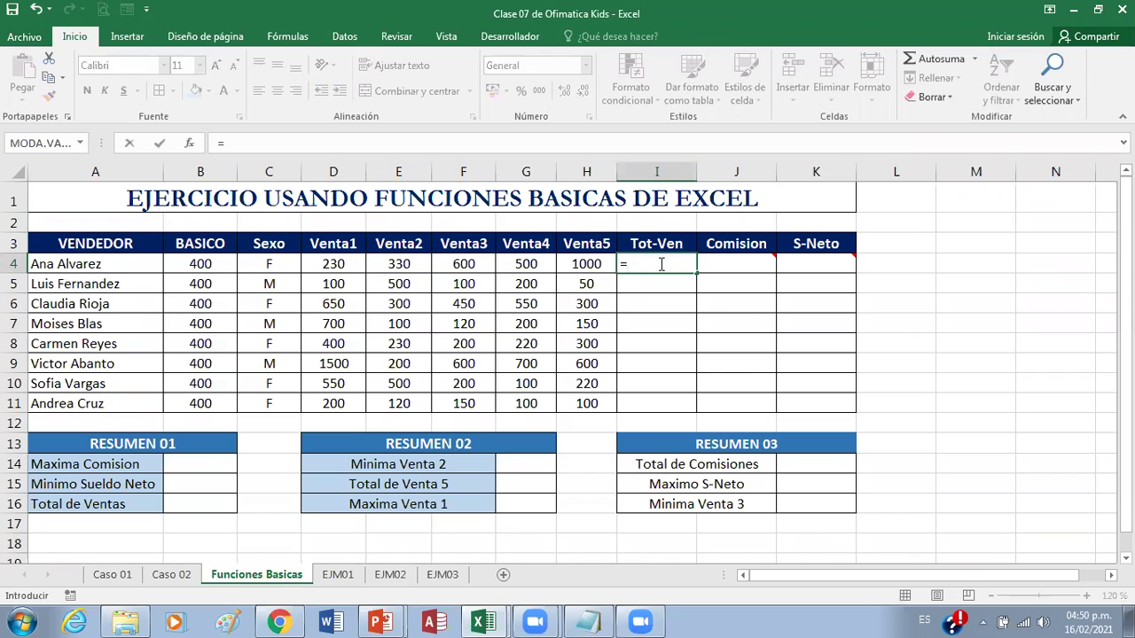
Step: Enter the formula =SUMA(D4:H4) in I4 to total the first seller's five sales
{"action": "type", "text": "A"}
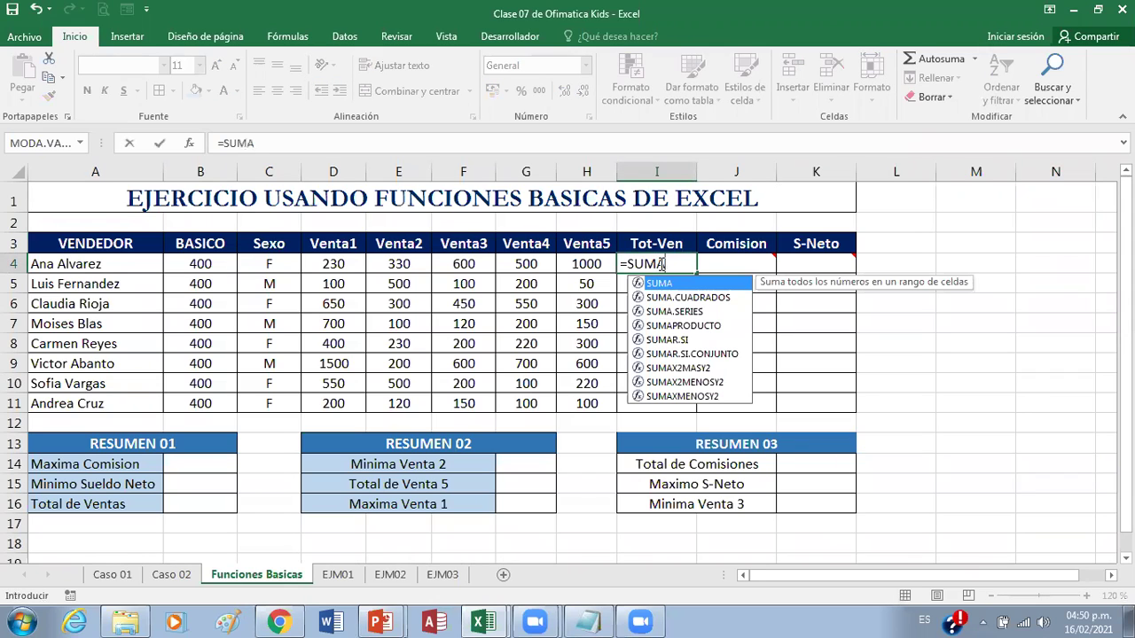
{"action": "type", "text": "("}
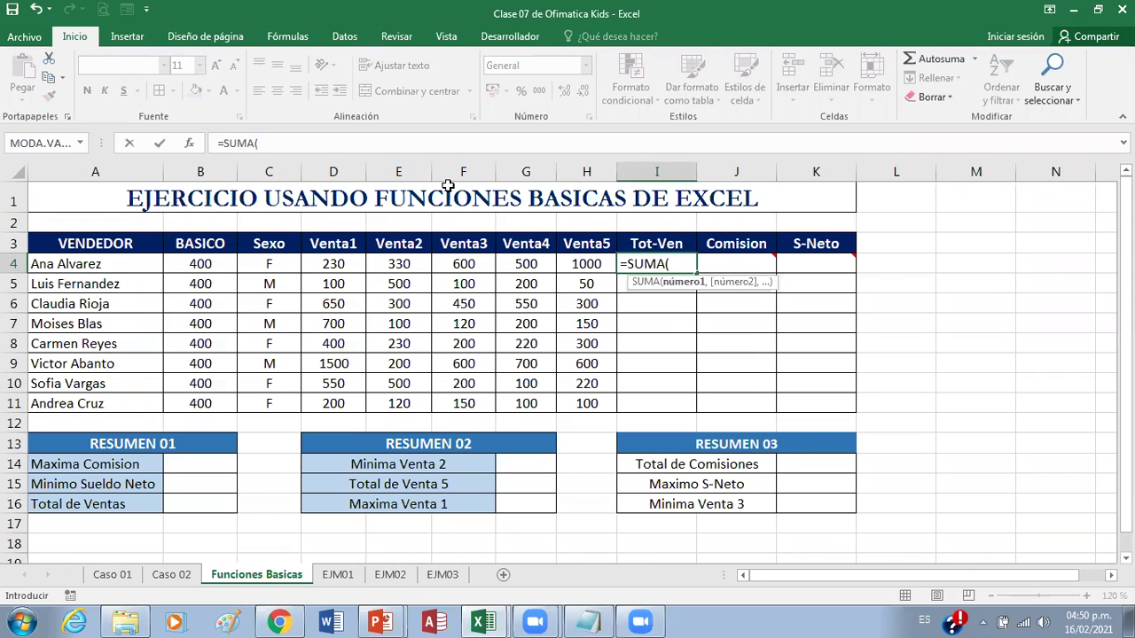
{"action": "left_click_drag", "start_coordinate": [340, 263], "coordinate": [506, 274]}
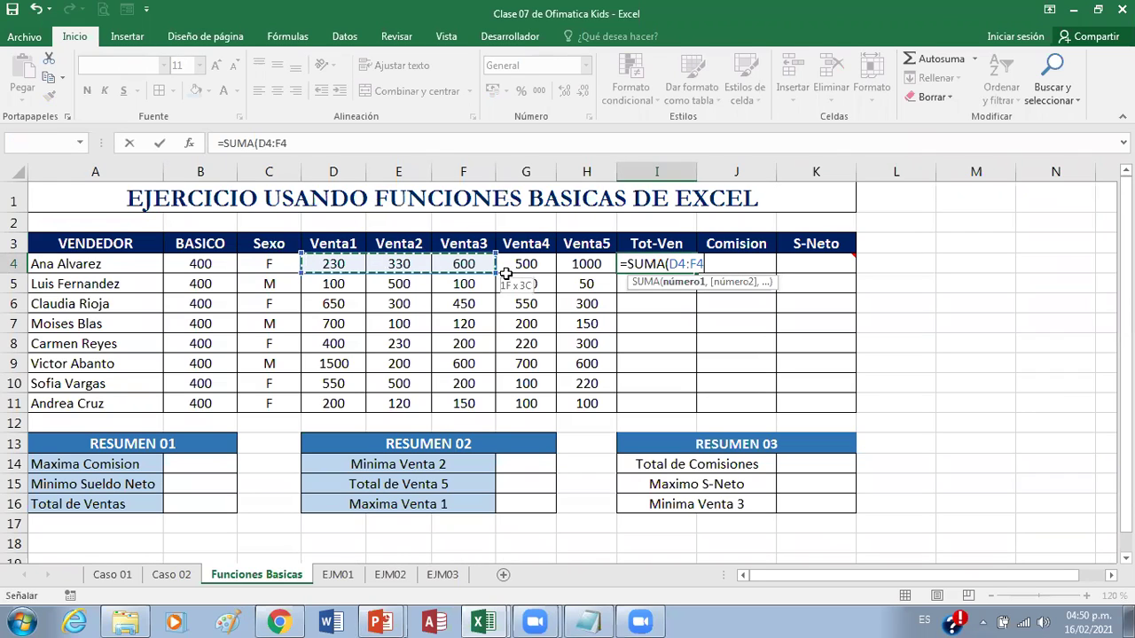
{"action": "left_click_drag", "start_coordinate": [592, 264], "coordinate": [594, 264]}
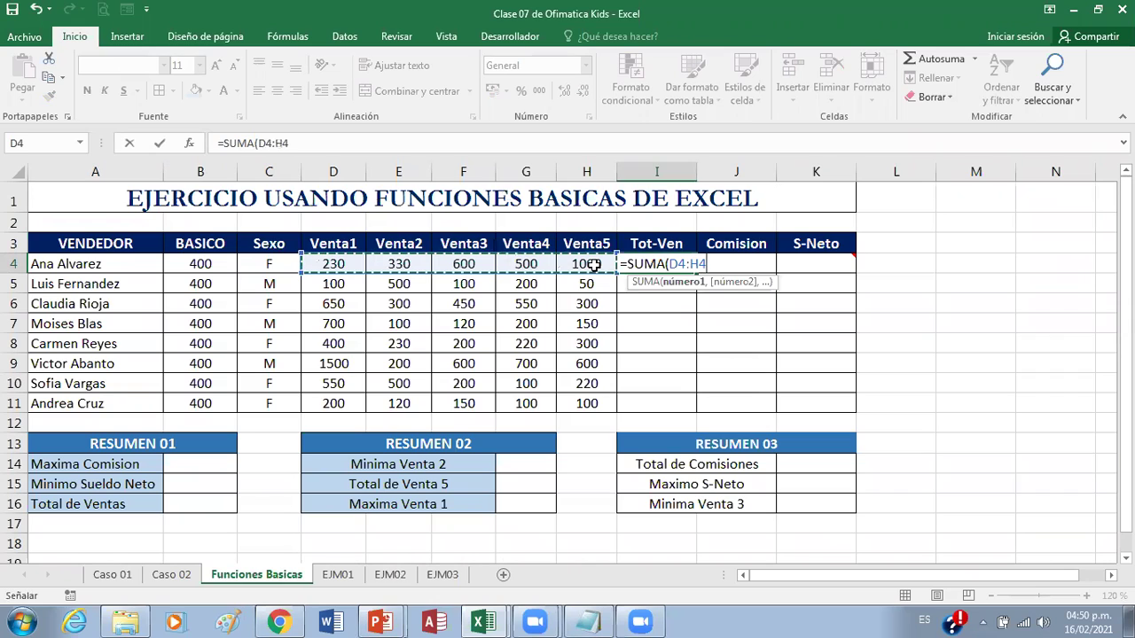
{"action": "key", "text": "Return"}
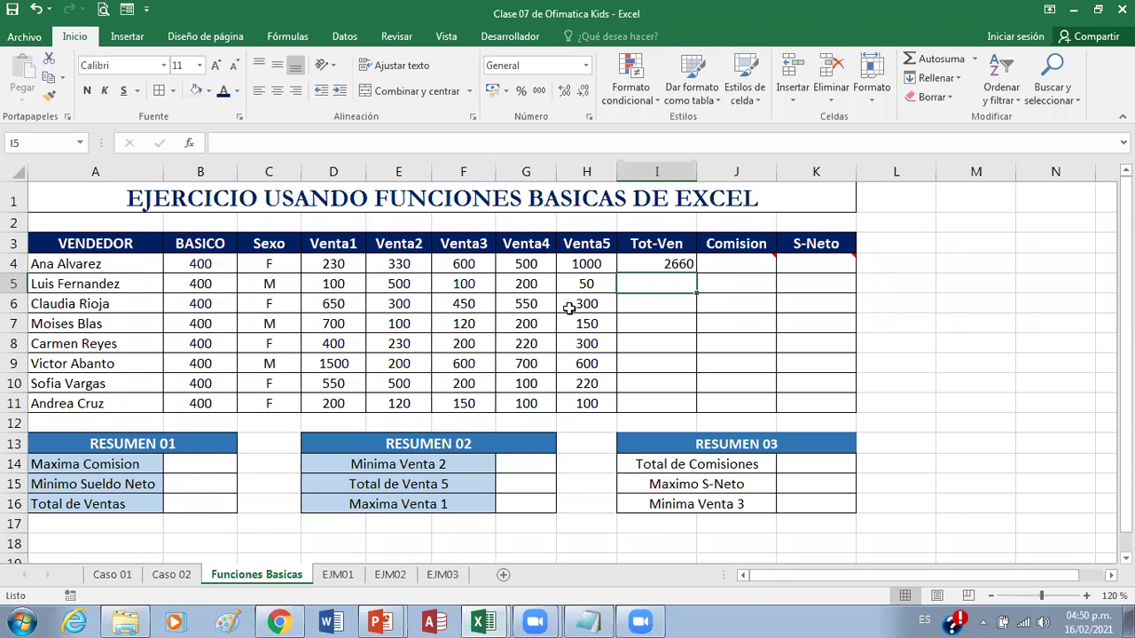
Step: Copy the SUMA formula from I4 down the Tot-Ven column to I11
{"action": "left_click", "coordinate": [641, 307]}
{"action": "left_click", "coordinate": [646, 327]}
{"action": "left_click", "coordinate": [648, 350]}
{"action": "left_click", "coordinate": [650, 384]}
{"action": "key", "text": "Down"}
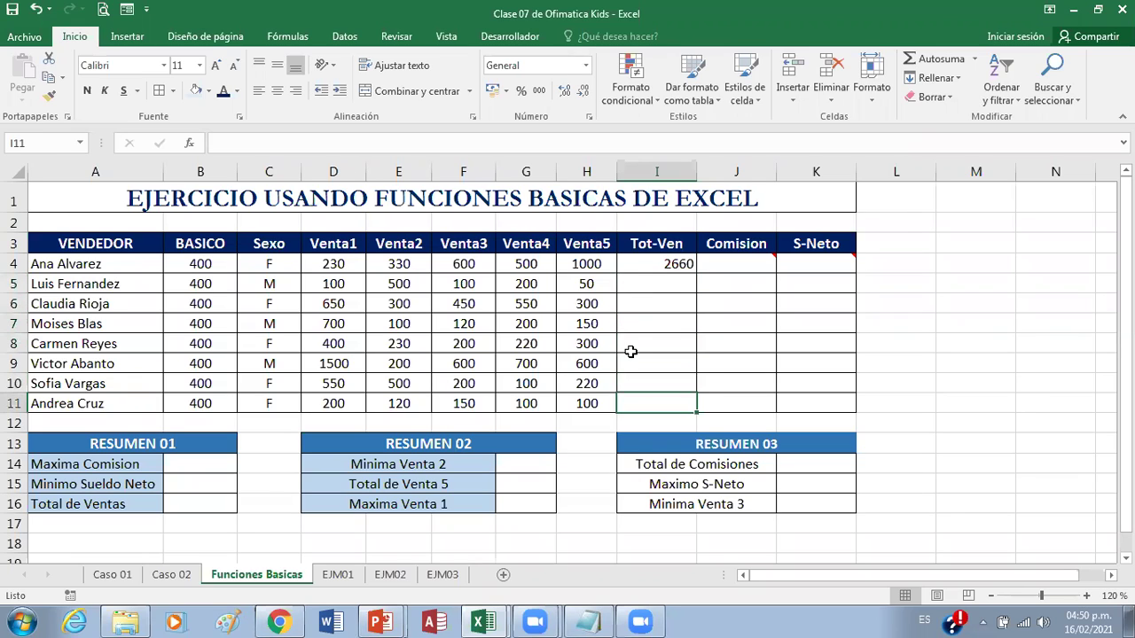
{"action": "left_click", "coordinate": [640, 266]}
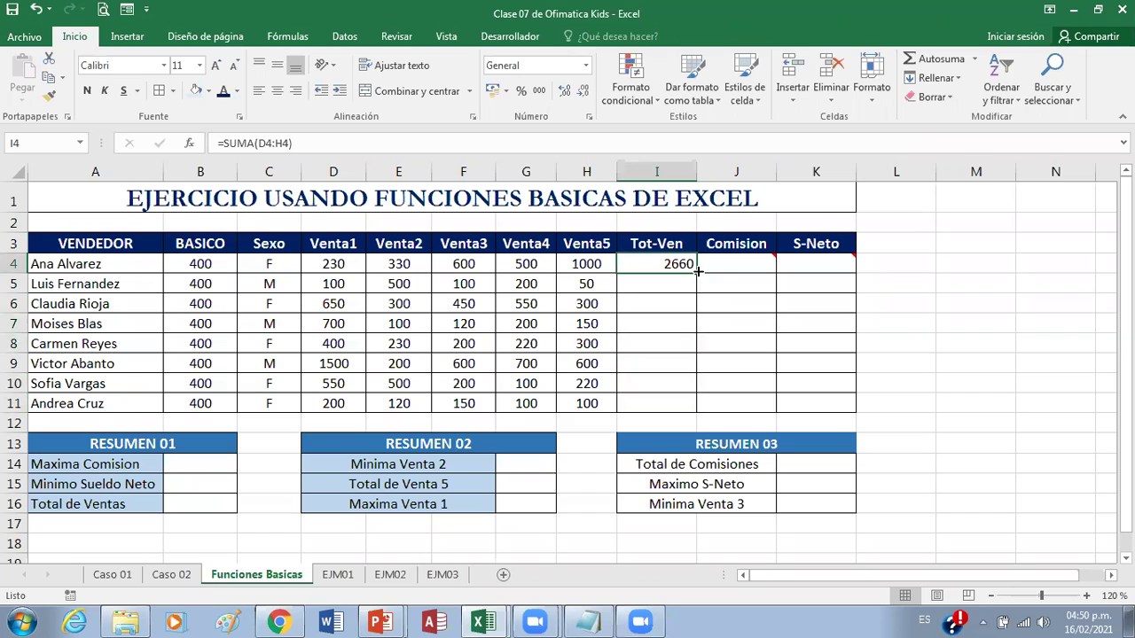
{"action": "left_click_drag", "start_coordinate": [698, 272], "coordinate": [685, 400]}
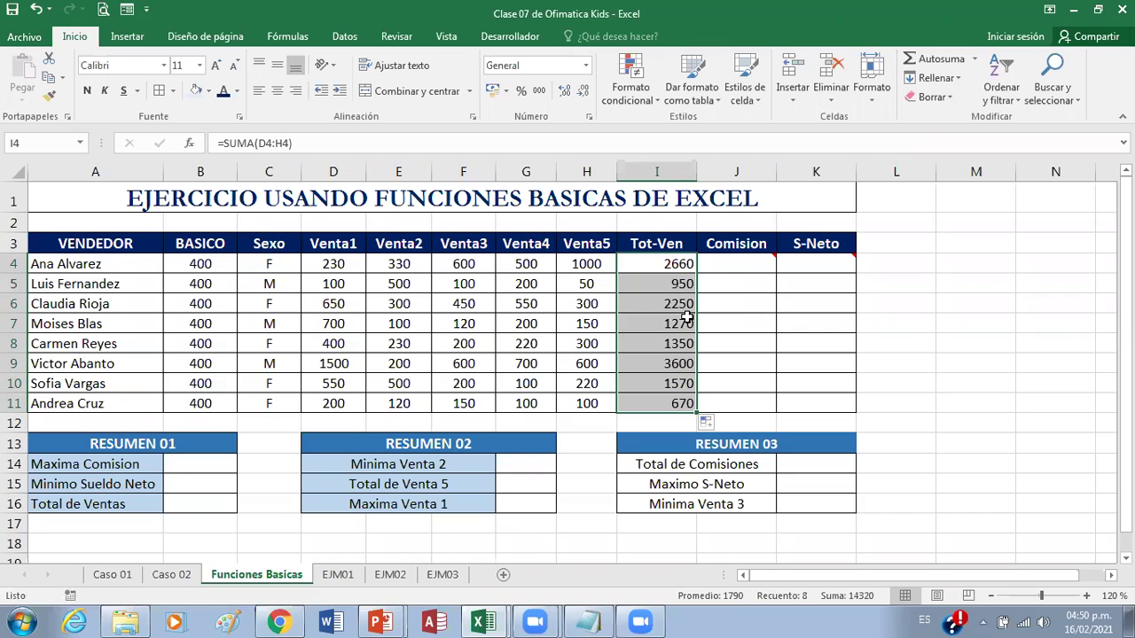
Step: Check the copied SUMA formulas down the Tot-Ven column from I5 to I11
{"action": "key", "text": "Down"}
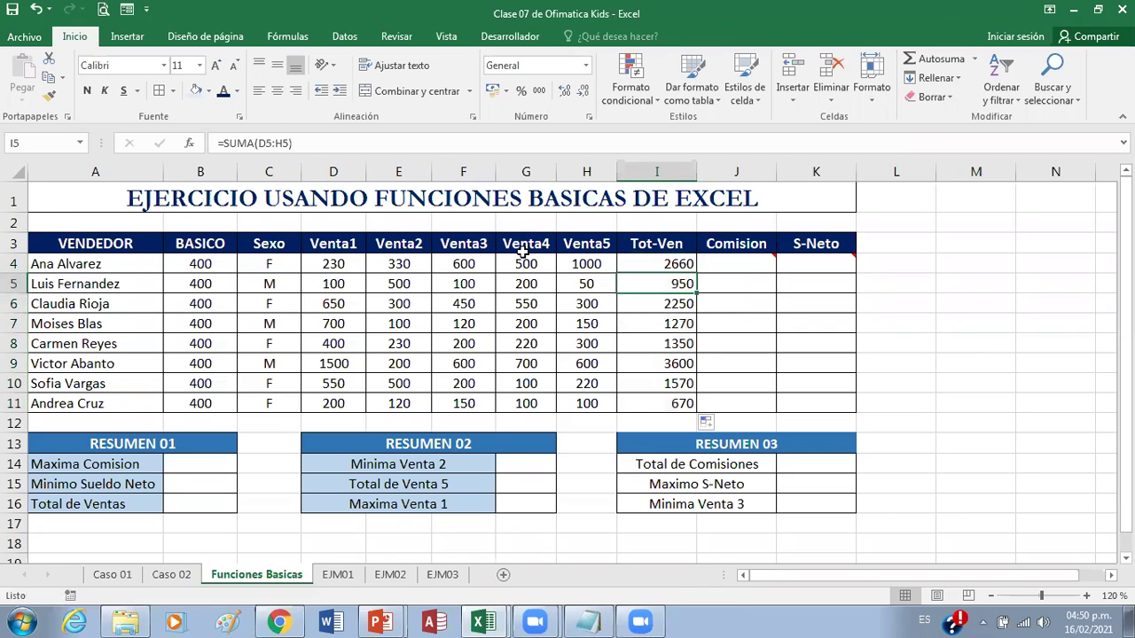
{"action": "key", "text": "Down"}
{"action": "left_click", "coordinate": [661, 326]}
{"action": "left_click", "coordinate": [673, 364]}
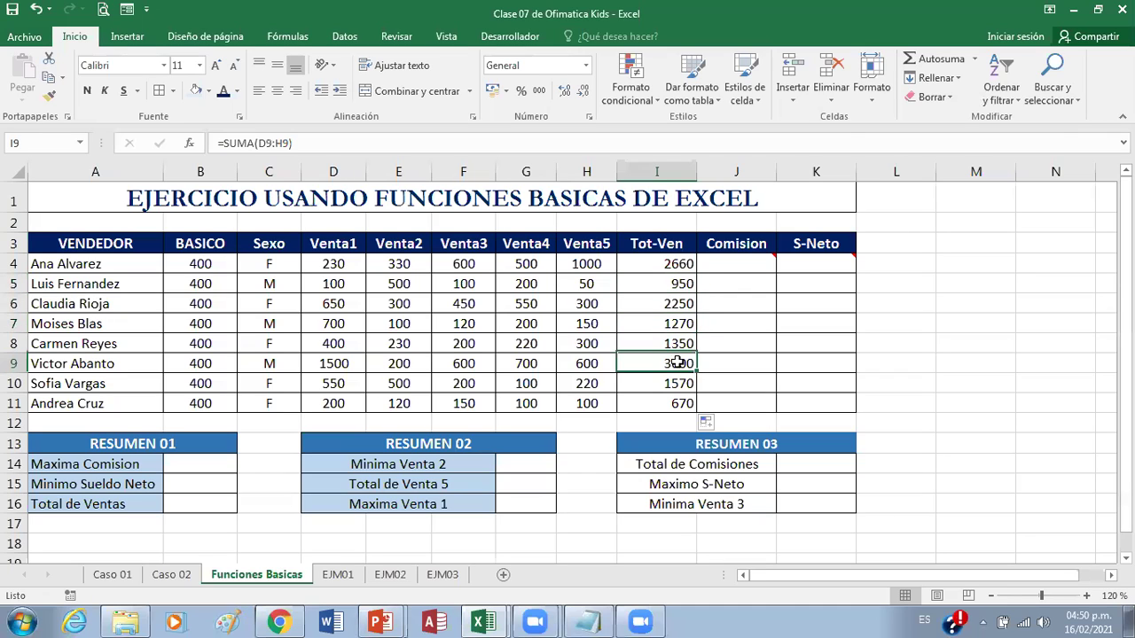
{"action": "left_click", "coordinate": [679, 387]}
{"action": "left_click", "coordinate": [679, 403]}
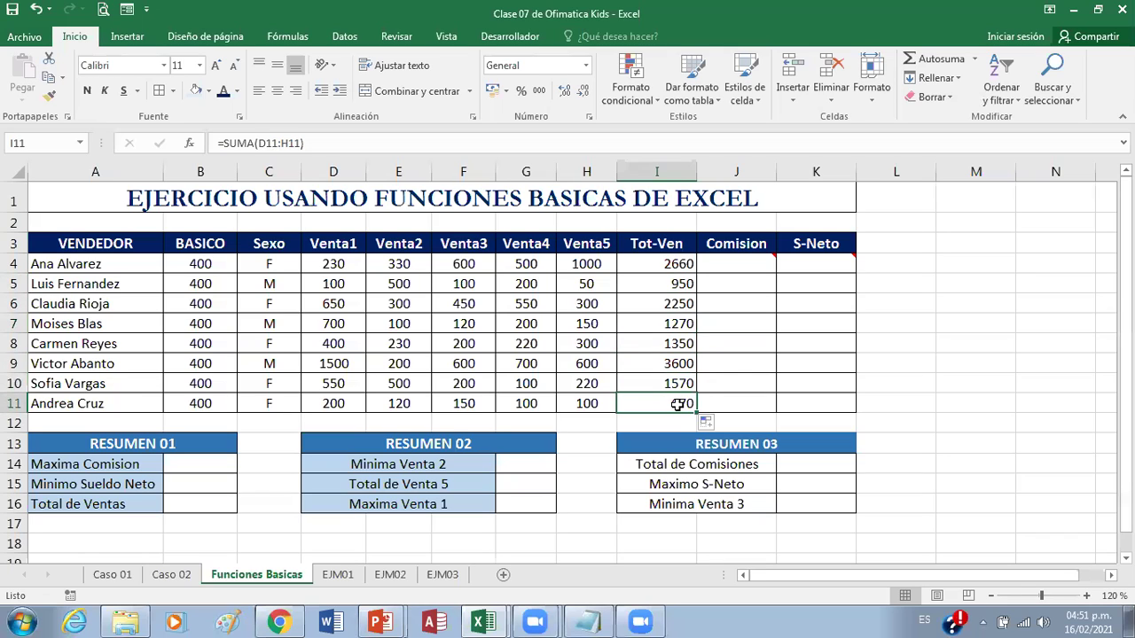
Step: Switch to the PowerPoint slide show, advance the exercise table slide and return to the Excel sheet
{"action": "left_click", "coordinate": [742, 266]}
{"action": "left_click", "coordinate": [387, 592]}
{"action": "key", "text": "Right"}
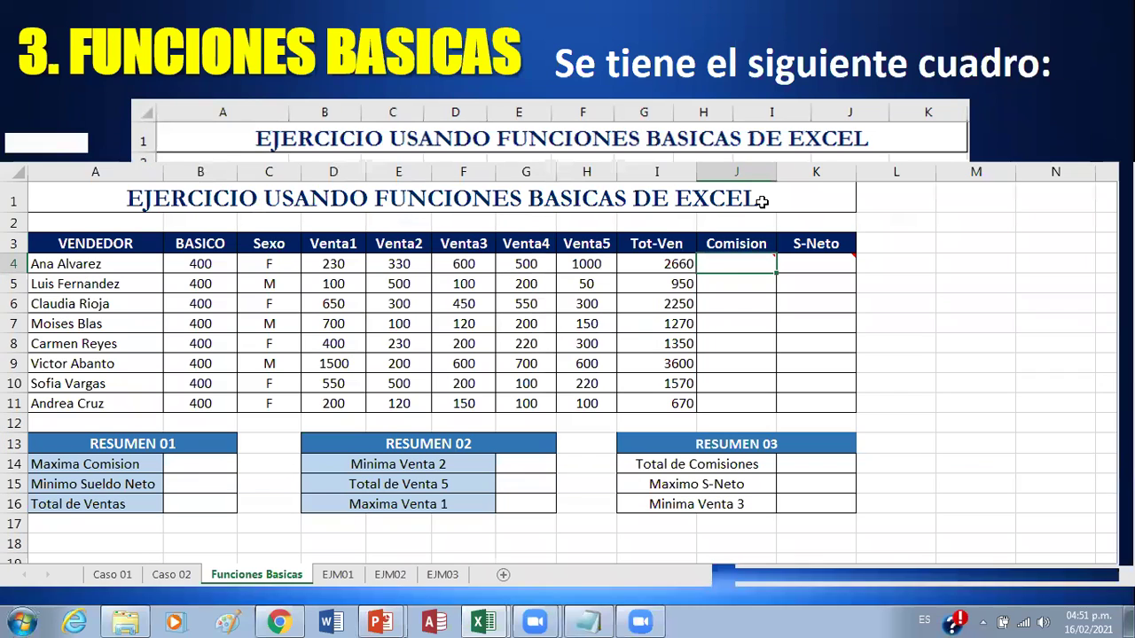
{"action": "mouse_move", "coordinate": [726, 266]}
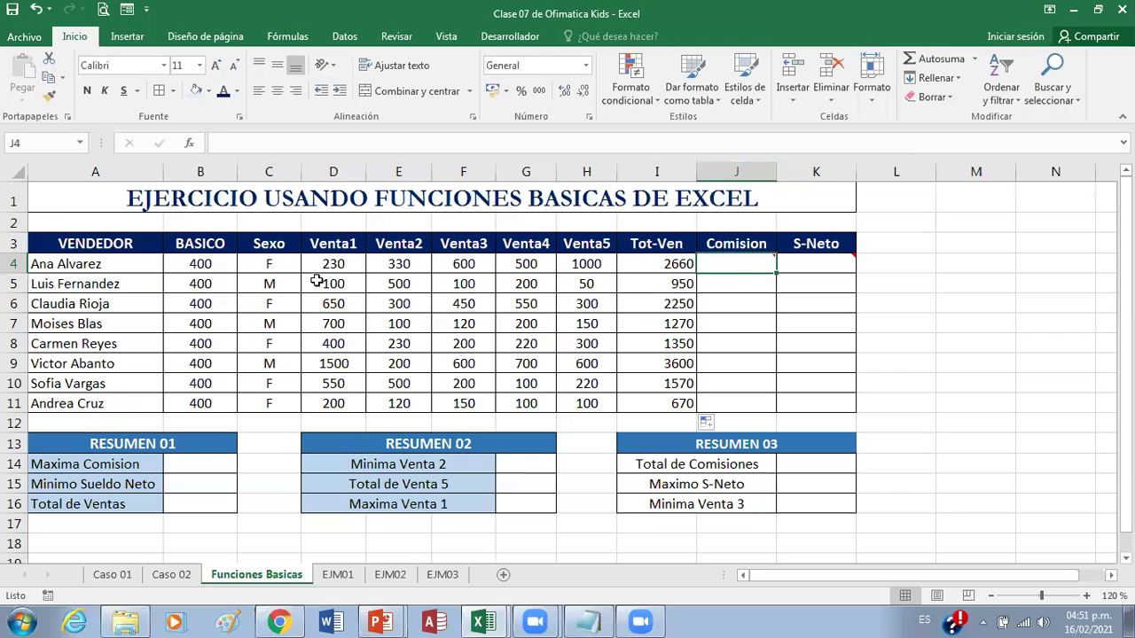
Step: Enter the formula =8%*I4 in J4 to calculate the first seller's commission on total sales
{"action": "left_click", "coordinate": [646, 268]}
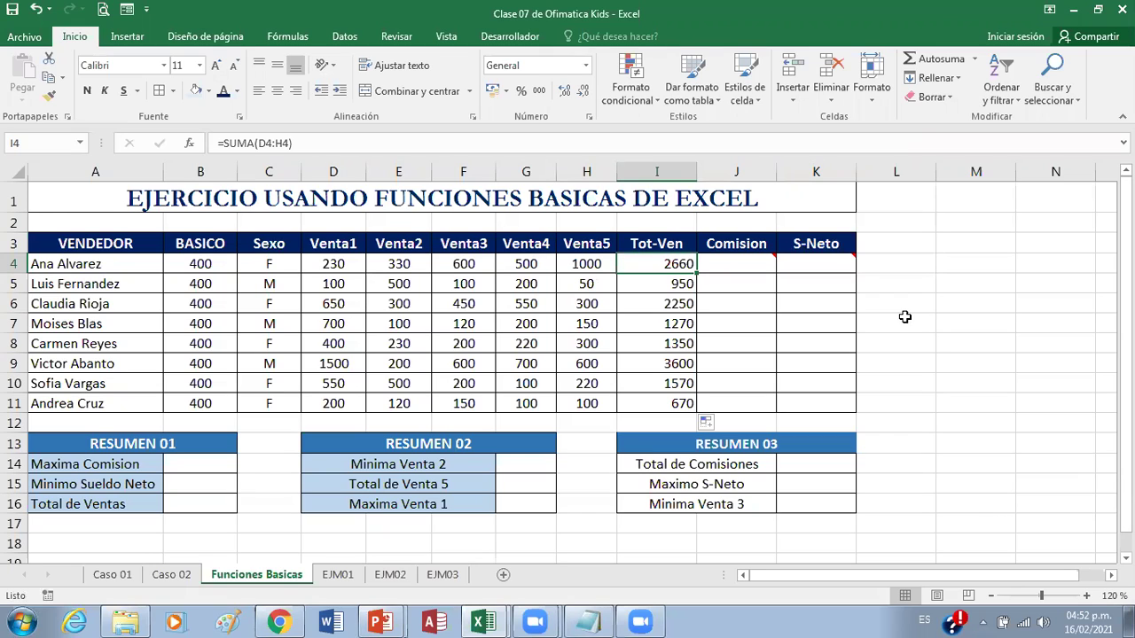
{"action": "mouse_move", "coordinate": [755, 263]}
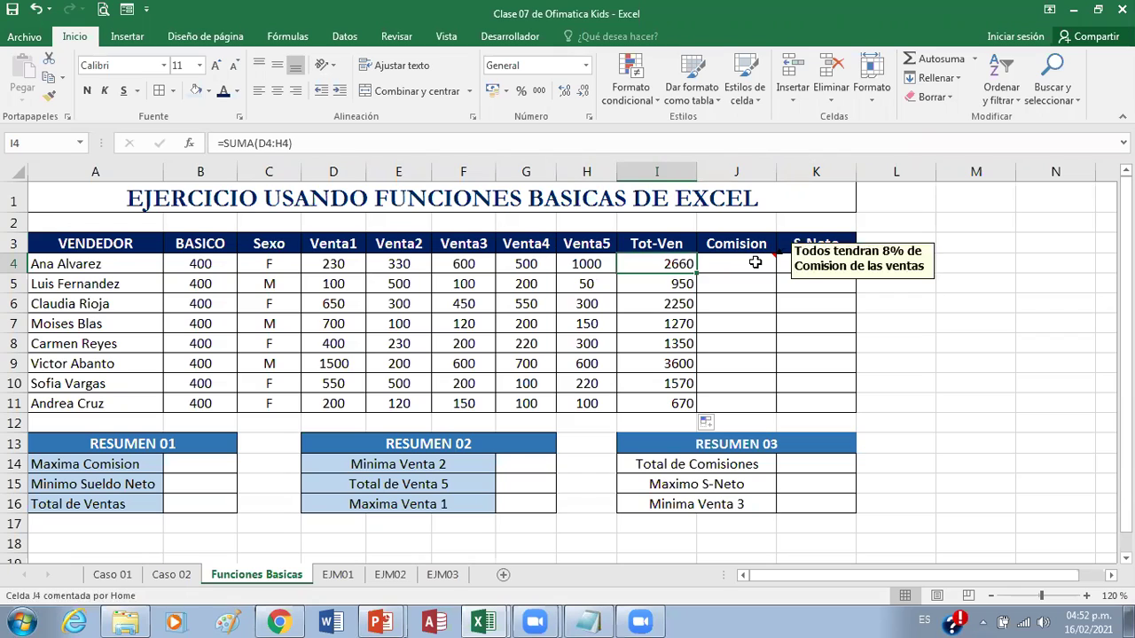
{"action": "left_click", "coordinate": [755, 263]}
{"action": "type", "text": "="}
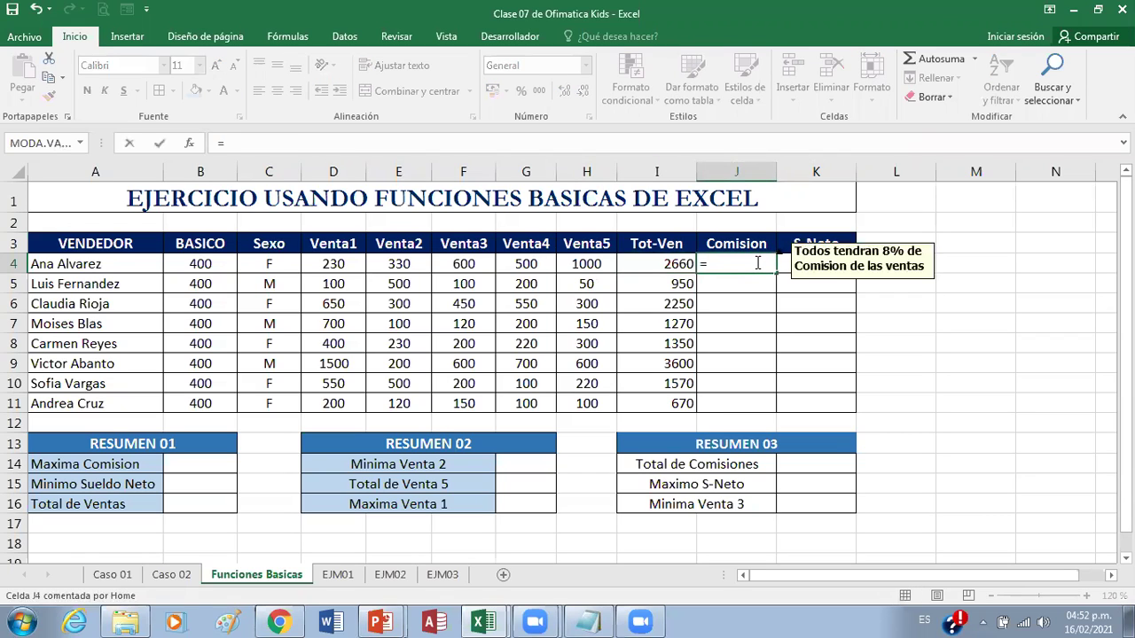
{"action": "type", "text": "8%*"}
{"action": "left_click", "coordinate": [670, 264]}
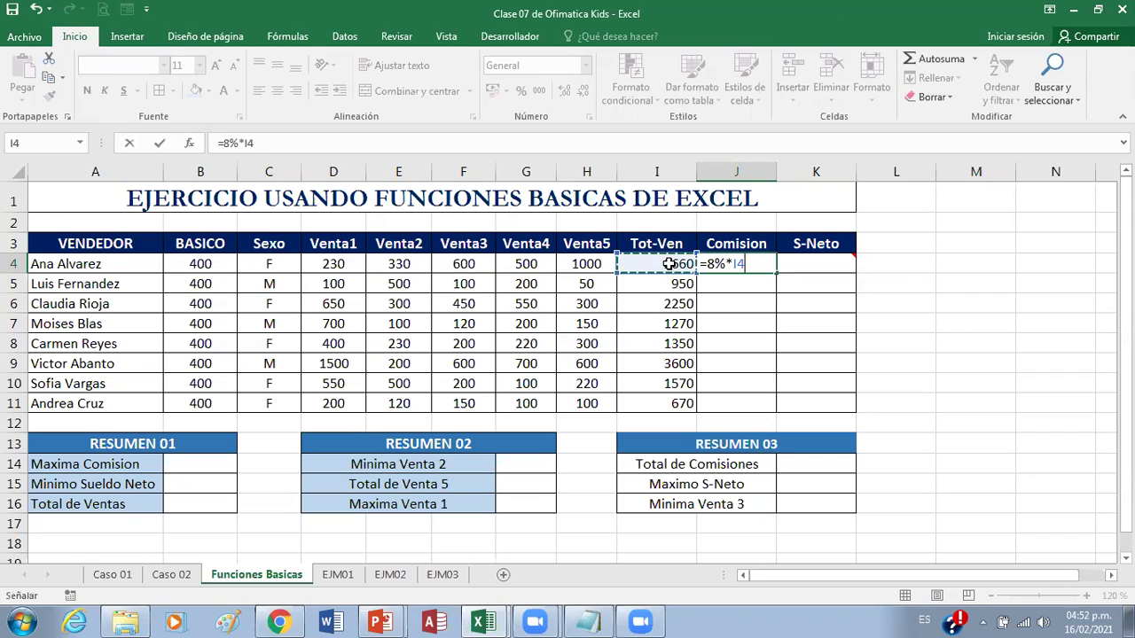
{"action": "key", "text": "Return"}
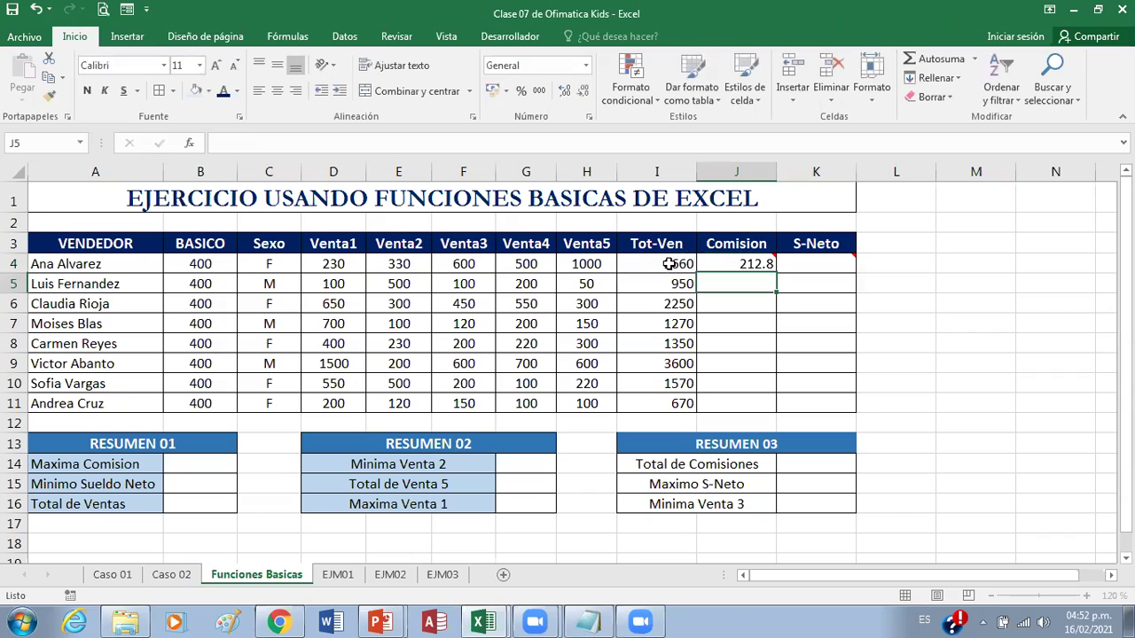
Step: Copy the commission formula from J4 down the Comision column to J11
{"action": "left_click", "coordinate": [730, 264]}
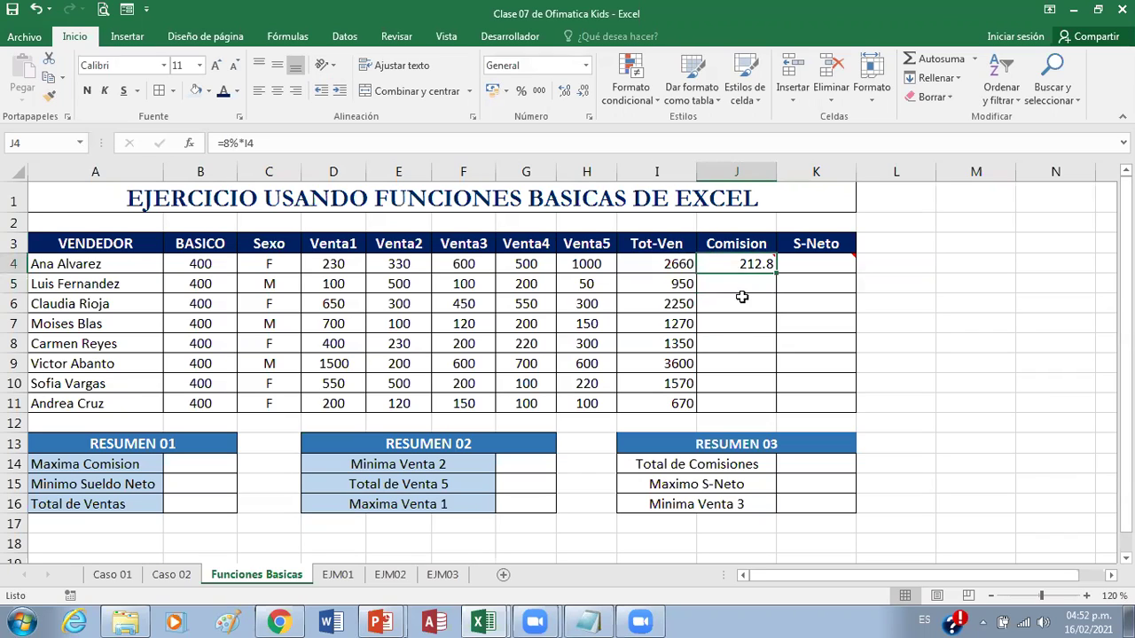
{"action": "left_click", "coordinate": [649, 266]}
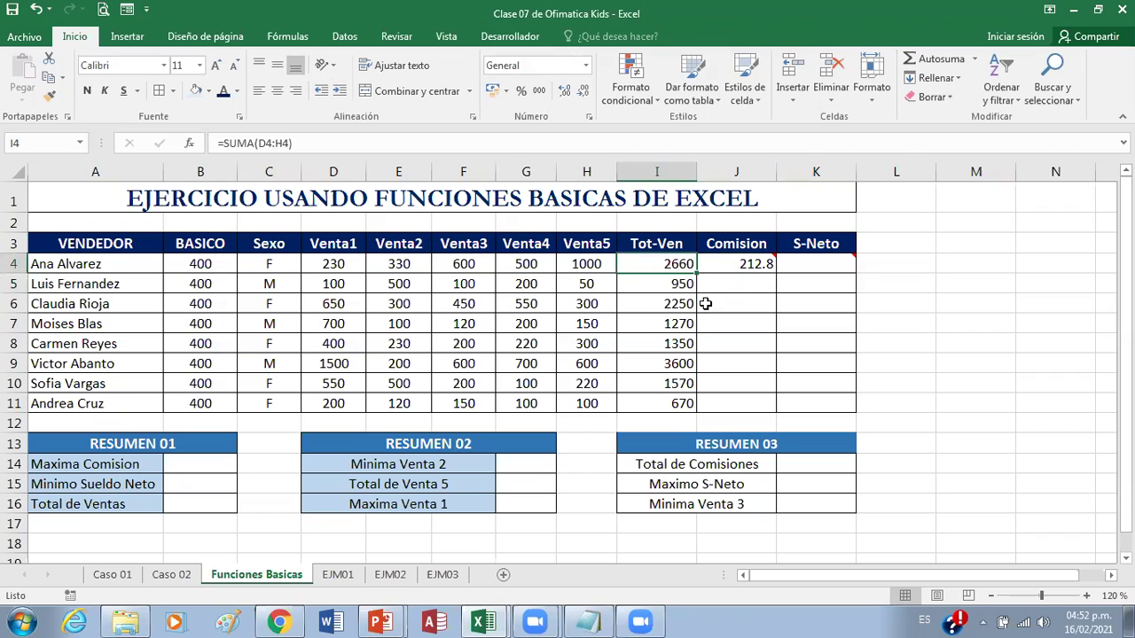
{"action": "left_click", "coordinate": [725, 264]}
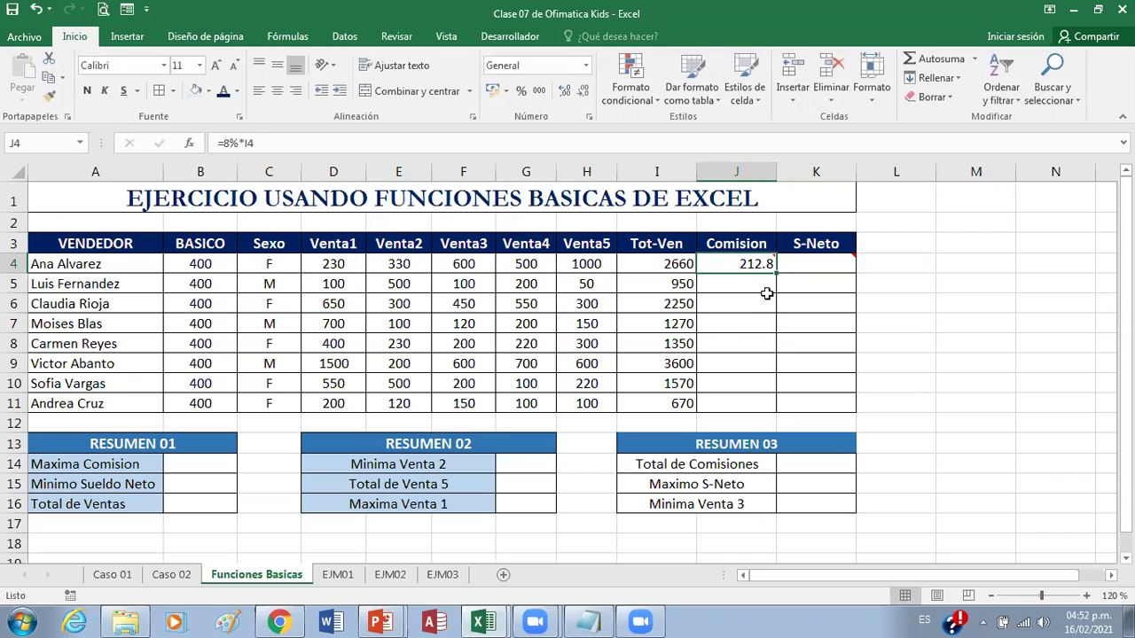
{"action": "left_click_drag", "start_coordinate": [778, 277], "coordinate": [773, 410]}
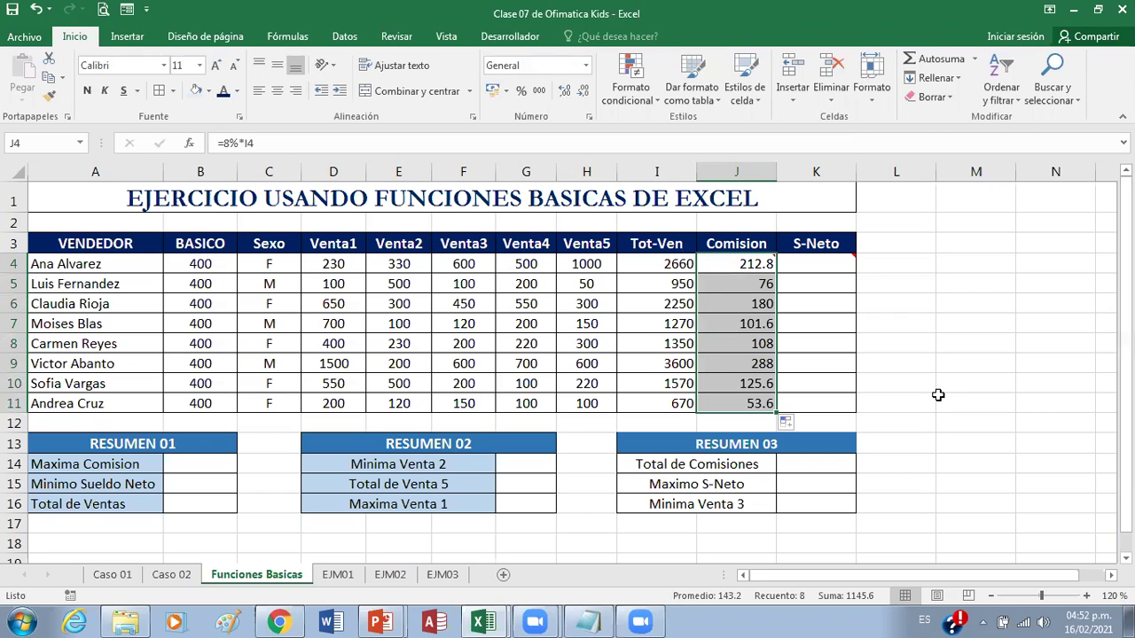
{"action": "left_click", "coordinate": [939, 395]}
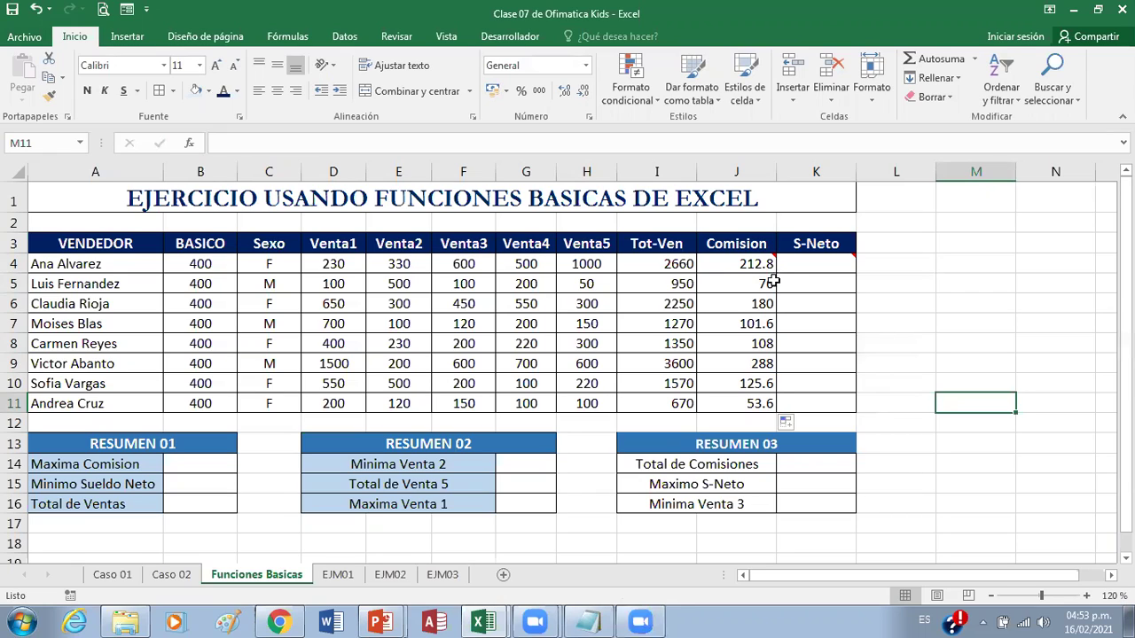
Step: Compare the Tot-Ven and Comision formulas in I9 and J9 for the seller in row 9
{"action": "left_click", "coordinate": [725, 246]}
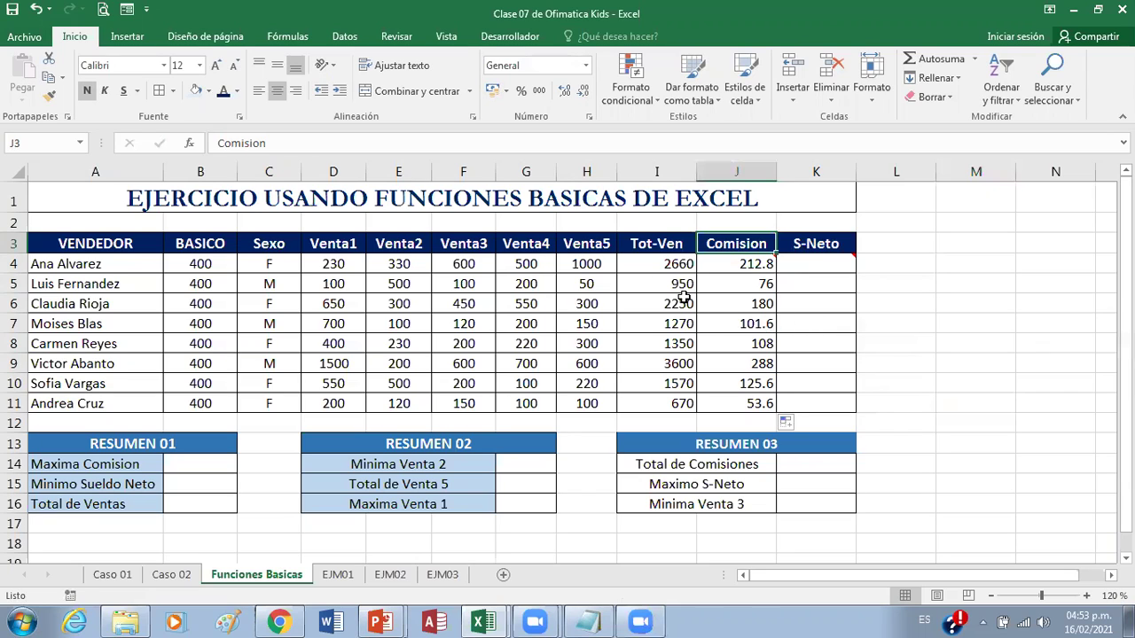
{"action": "left_click", "coordinate": [685, 367]}
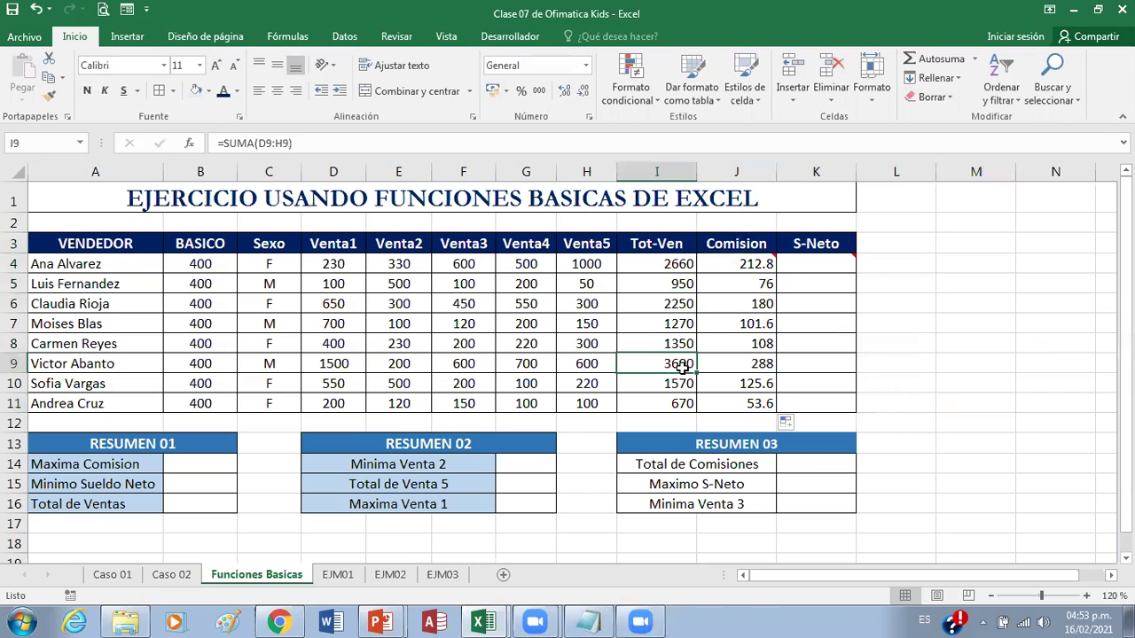
{"action": "left_click", "coordinate": [736, 364]}
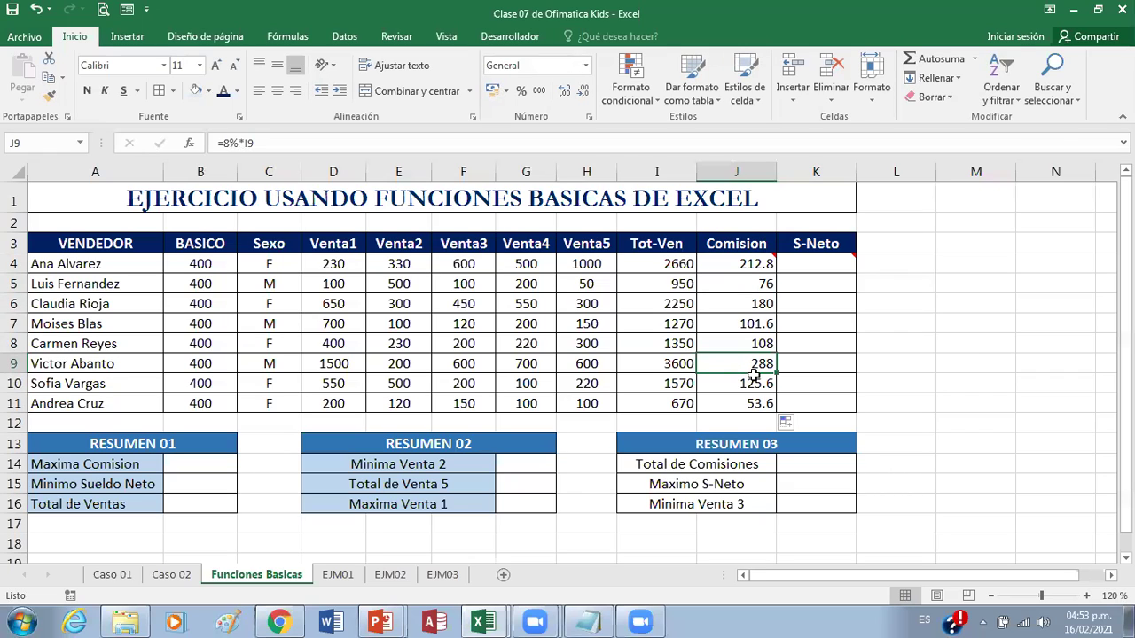
Step: Select K4, switch to the PowerPoint slide show to reveal the S-Neto formula, and end the show
{"action": "left_click", "coordinate": [809, 267]}
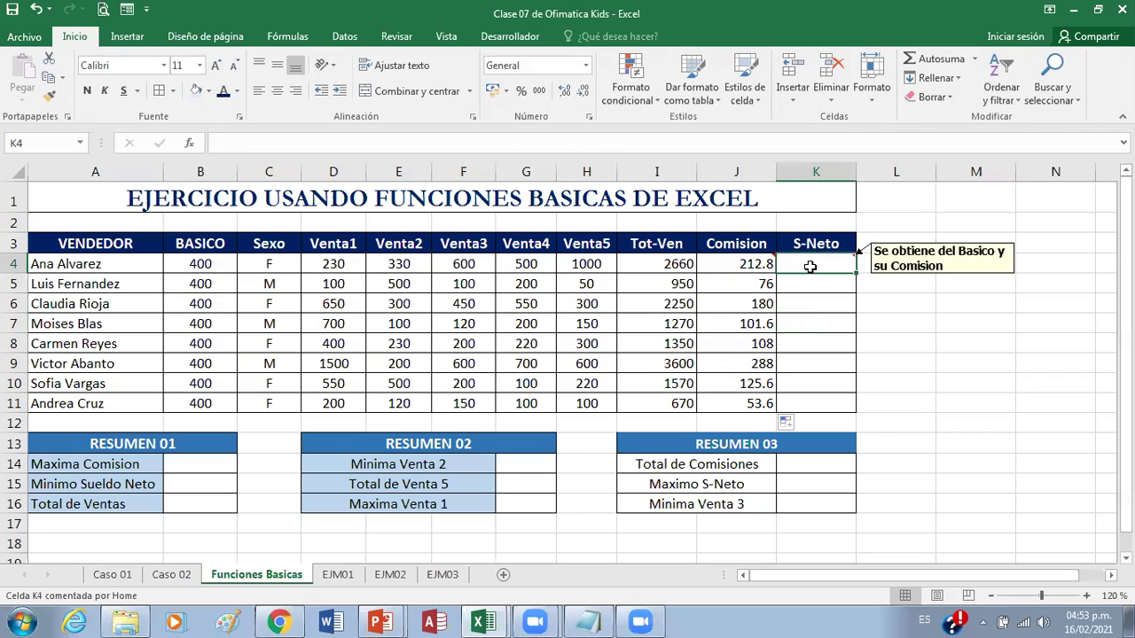
{"action": "mouse_move", "coordinate": [377, 605]}
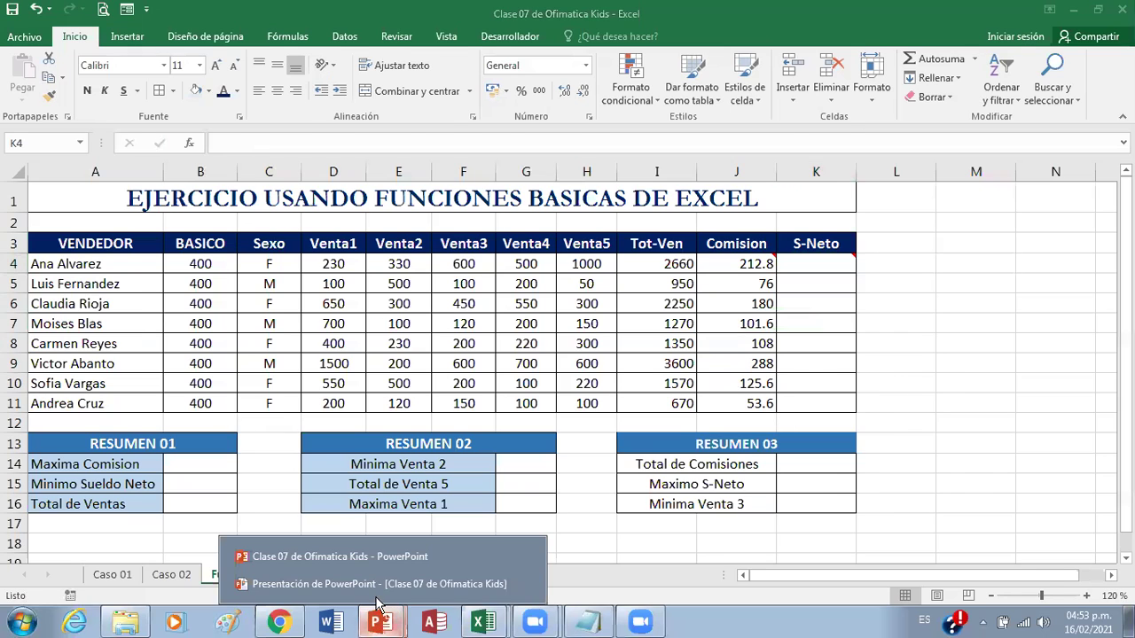
{"action": "left_click", "coordinate": [377, 584]}
{"action": "key", "text": "Right"}
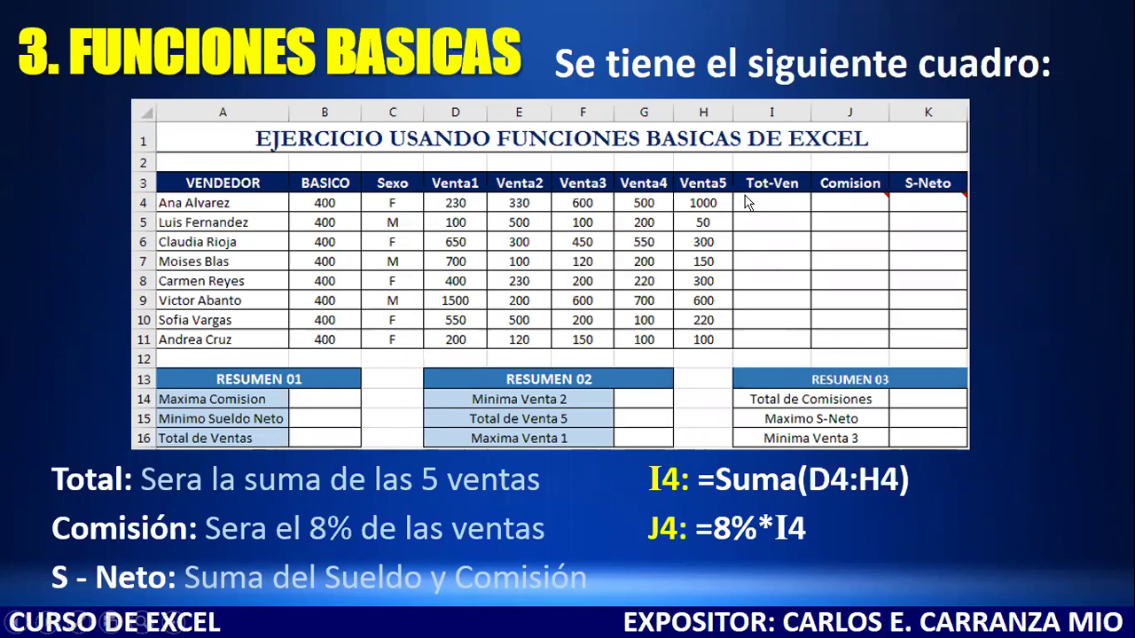
{"action": "left_click", "coordinate": [559, 379]}
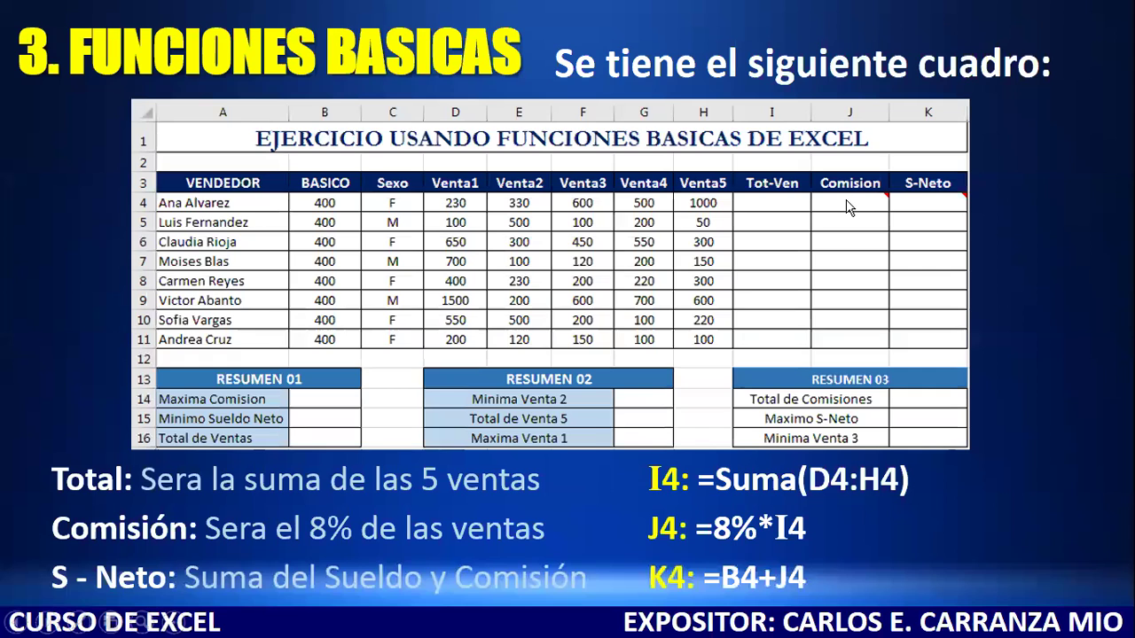
{"action": "key", "text": "Escape"}
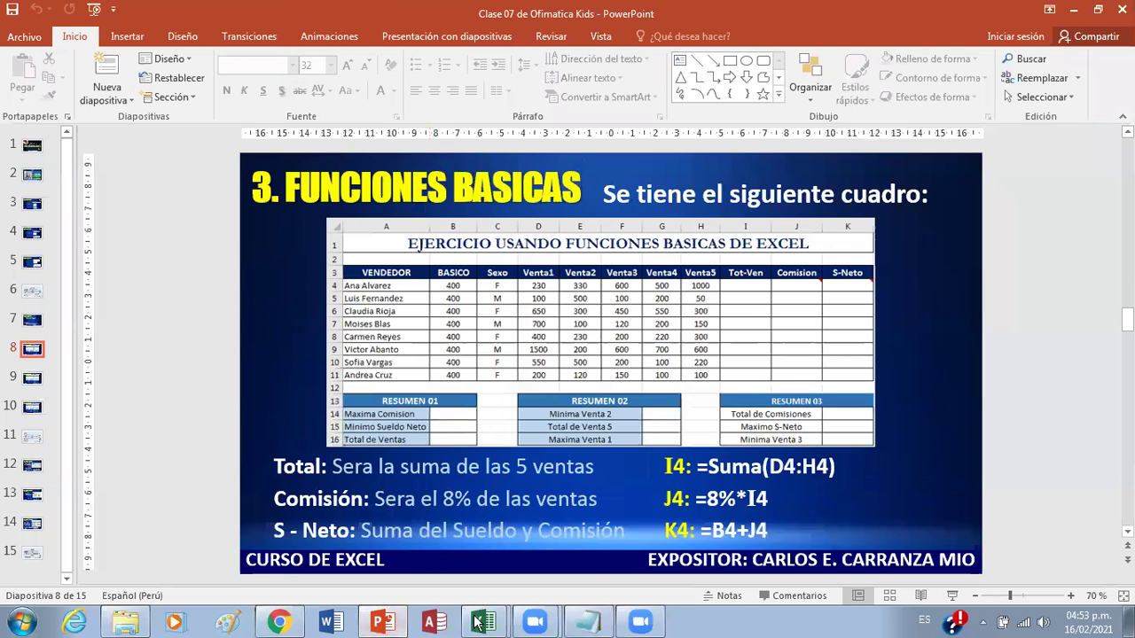
Step: Switch to the Excel workbook and enter the formula =B4+J4 in K4 to calculate the first seller's net salary
{"action": "left_click", "coordinate": [477, 624]}
{"action": "left_click", "coordinate": [472, 576]}
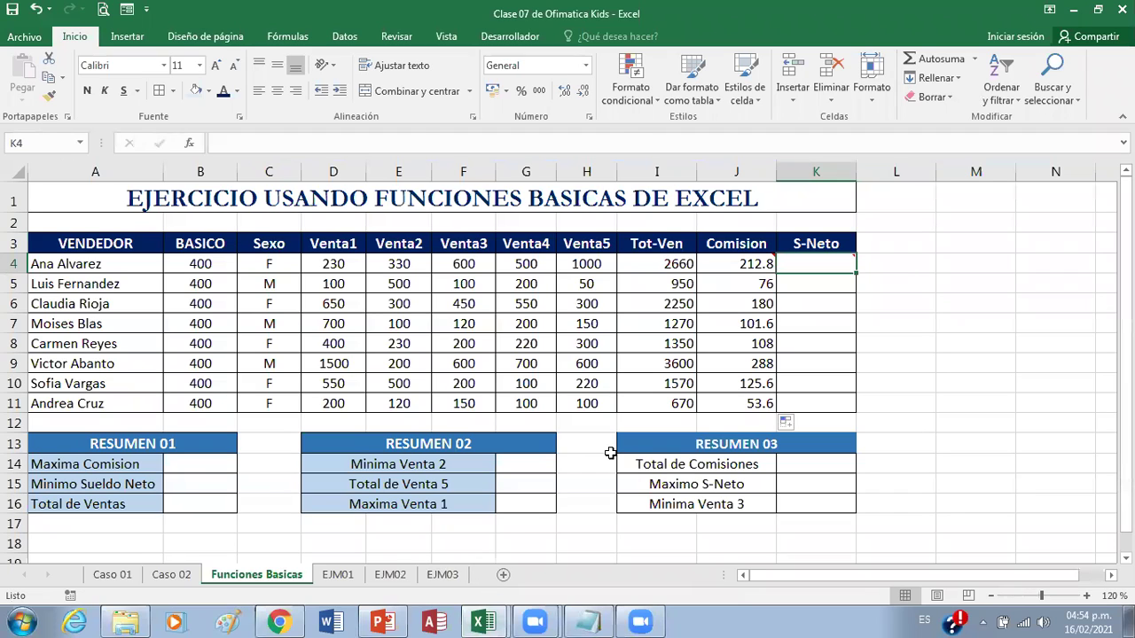
{"action": "type", "text": "="}
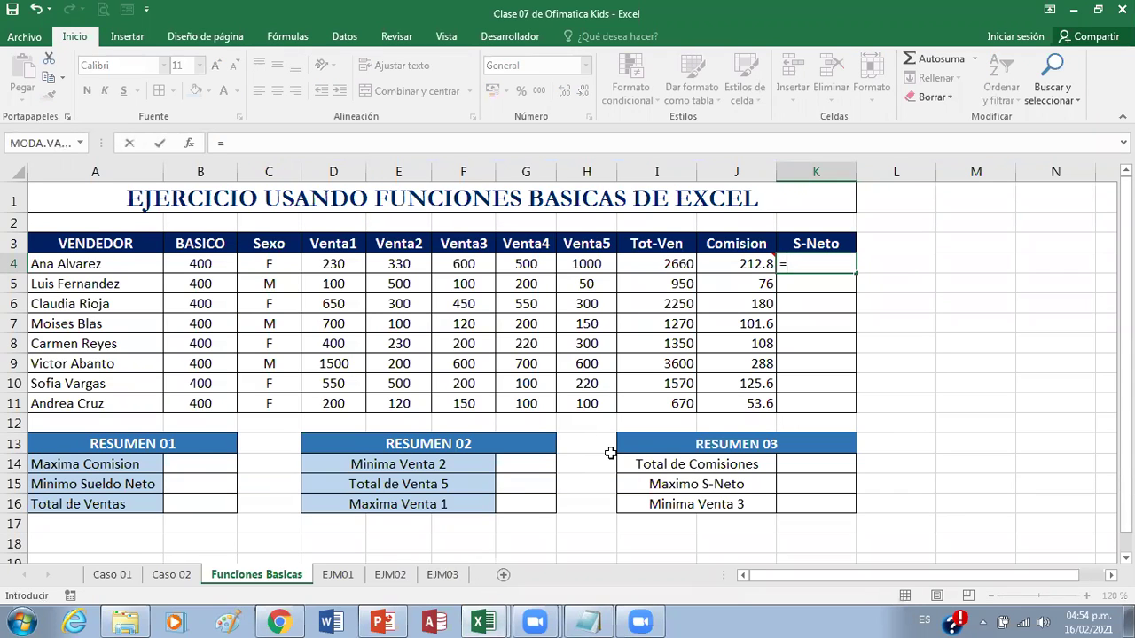
{"action": "left_click", "coordinate": [211, 266]}
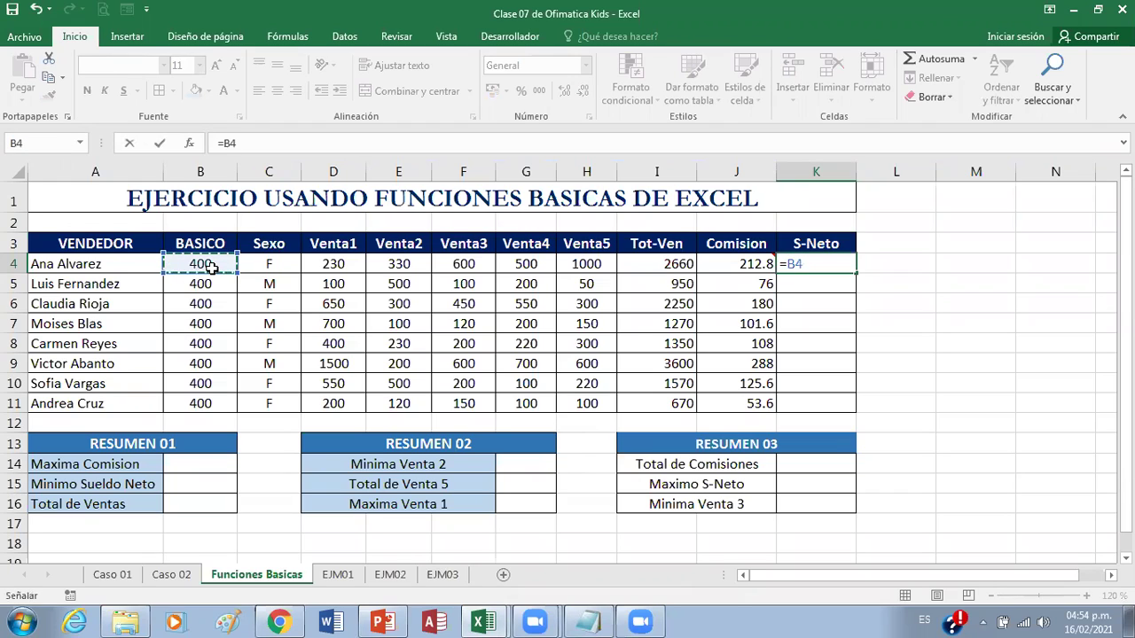
{"action": "type", "text": "+"}
{"action": "left_click", "coordinate": [736, 265]}
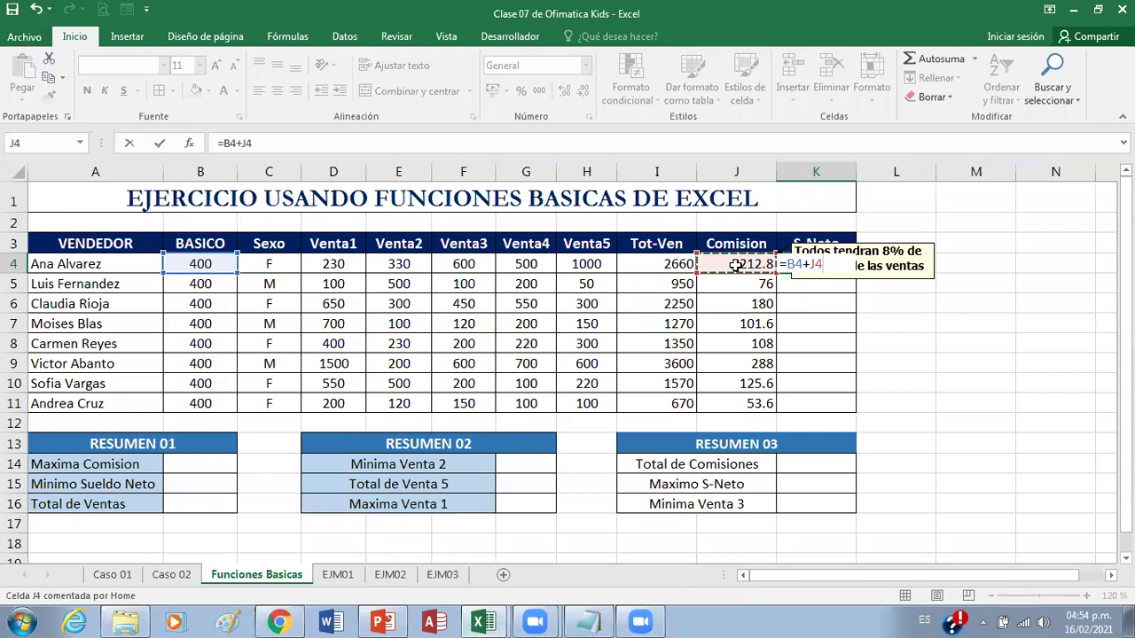
{"action": "key", "text": "Return"}
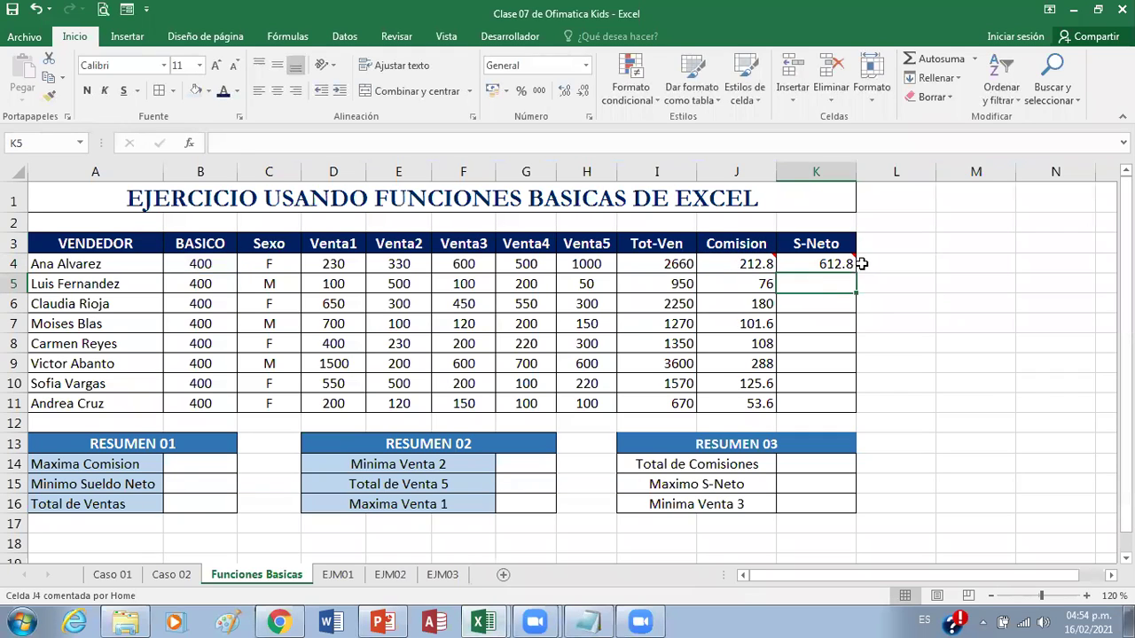
Step: Copy the net salary formula from K4 down the S-Neto column to K11
{"action": "left_click", "coordinate": [826, 264]}
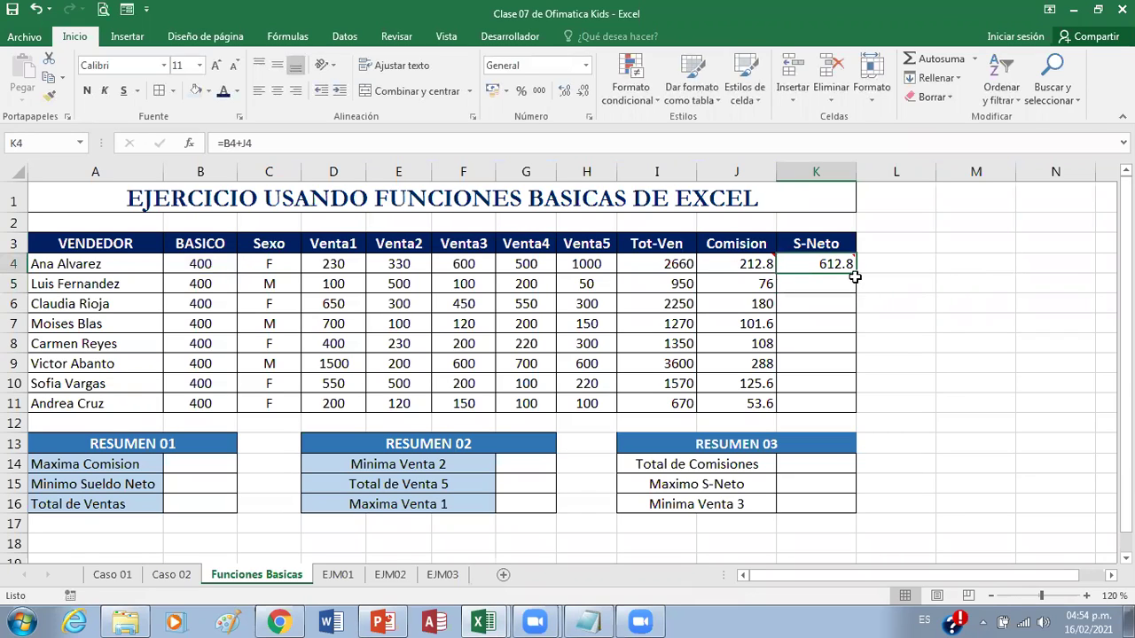
{"action": "left_click_drag", "start_coordinate": [855, 276], "coordinate": [849, 409]}
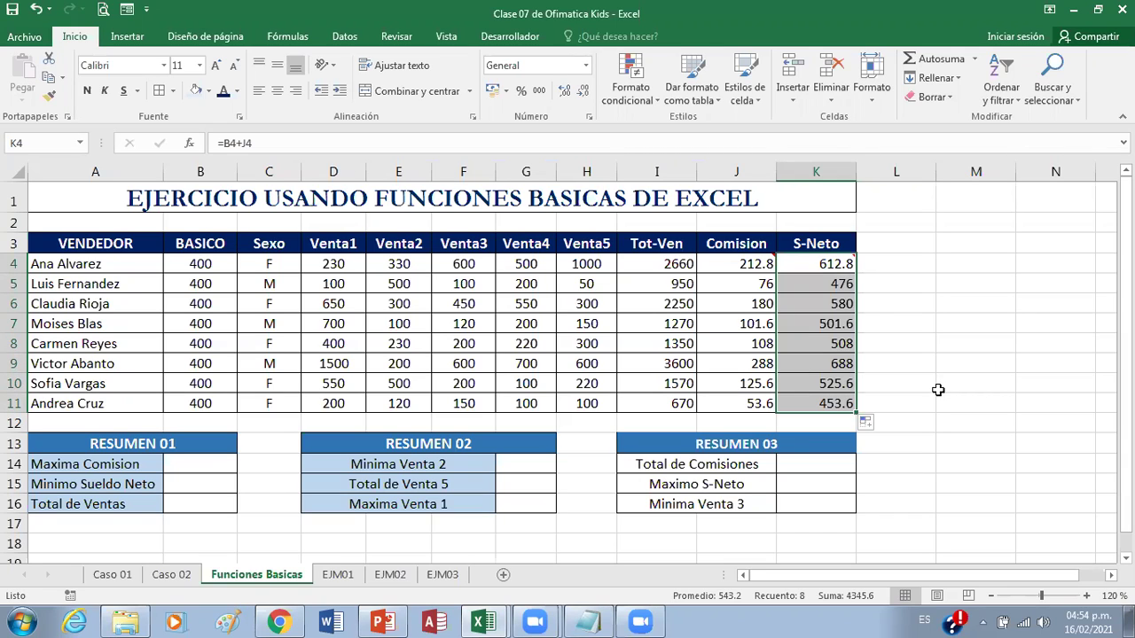
Step: Review the completed seller table A3:K11 and the empty result cells of Resumen 01 and Resumen 02
{"action": "left_click", "coordinate": [97, 243]}
{"action": "left_click_drag", "start_coordinate": [153, 256], "coordinate": [799, 398]}
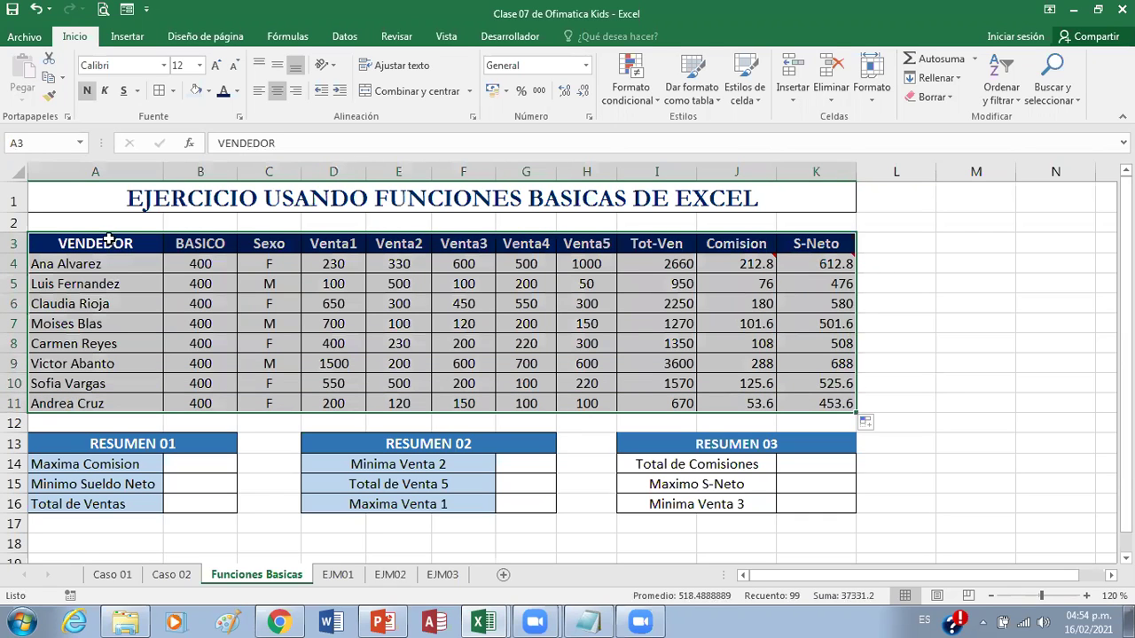
{"action": "left_click", "coordinate": [943, 301]}
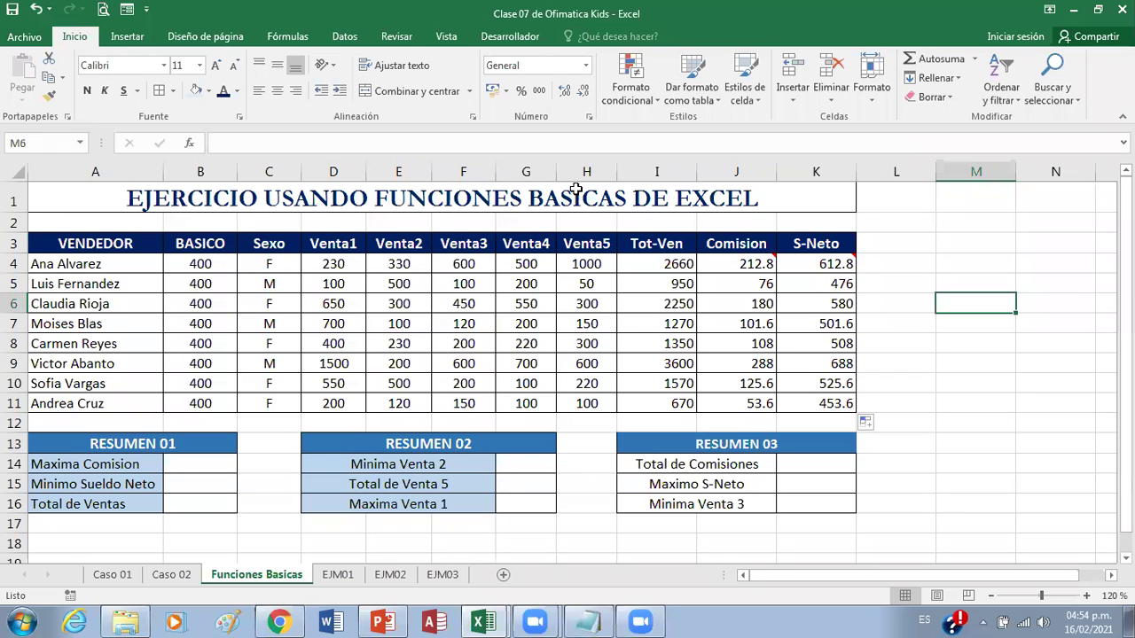
{"action": "left_click", "coordinate": [177, 464]}
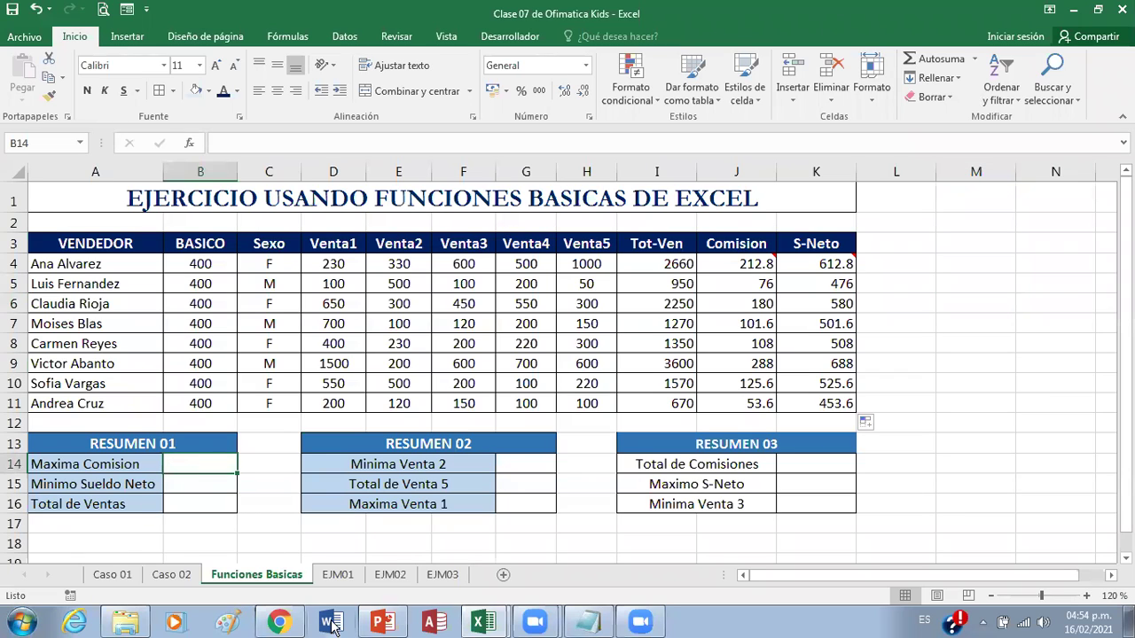
{"action": "left_click", "coordinate": [189, 486]}
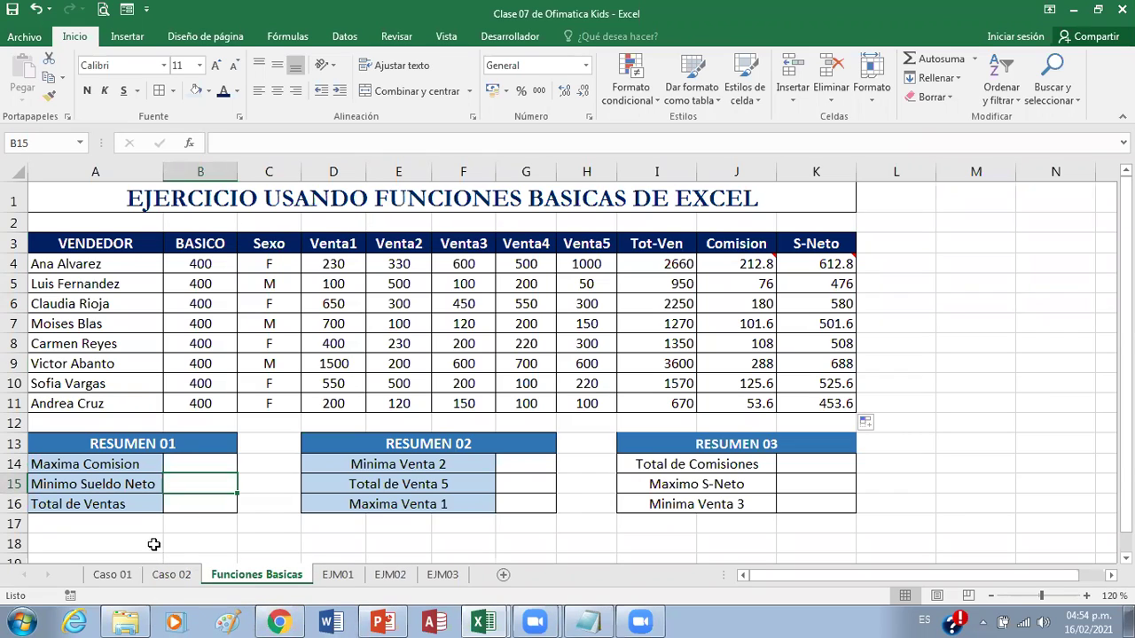
{"action": "left_click", "coordinate": [178, 505]}
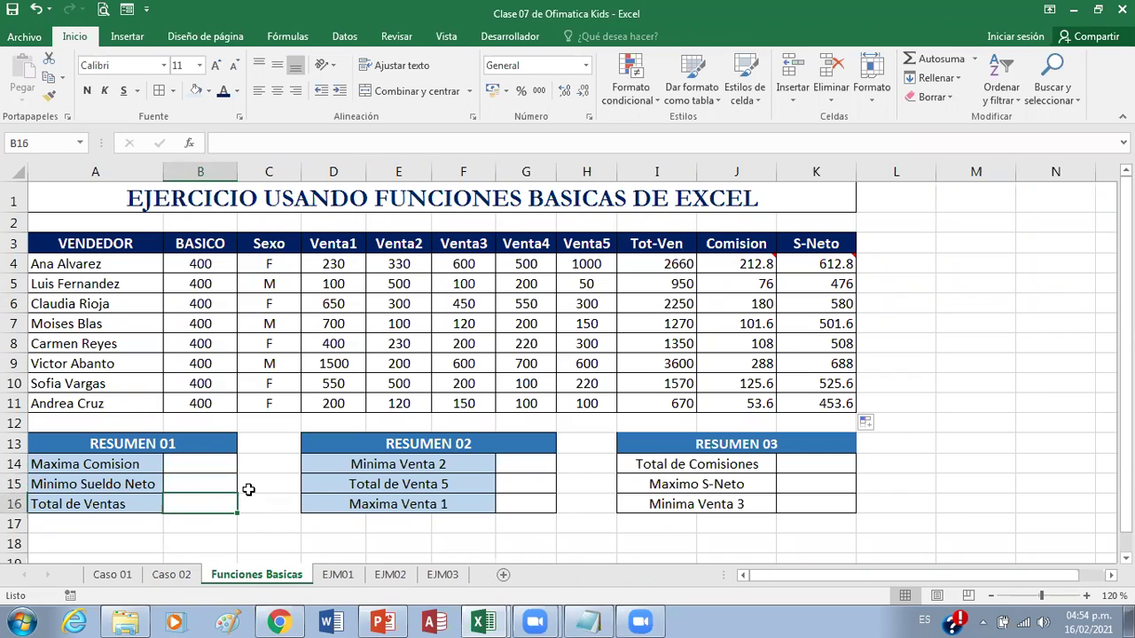
{"action": "left_click", "coordinate": [520, 464]}
{"action": "left_click", "coordinate": [533, 484]}
{"action": "left_click", "coordinate": [533, 503]}
{"action": "left_click", "coordinate": [532, 521]}
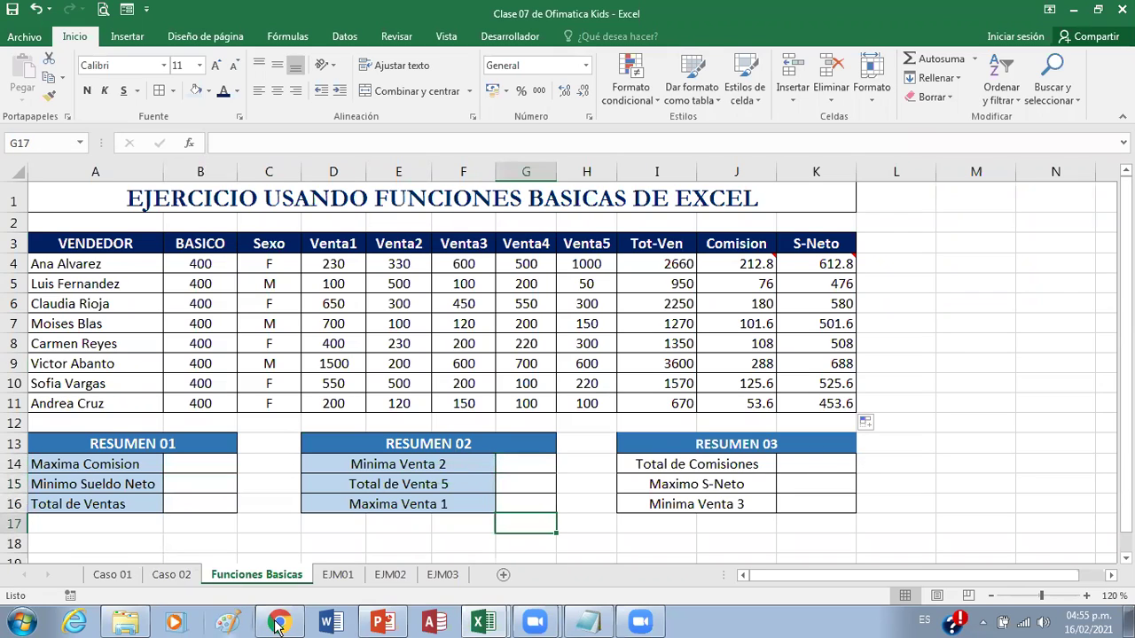
Step: Switch to PowerPoint and start the slide show from the Funciones Basicas exercise slide
{"action": "mouse_move", "coordinate": [382, 624]}
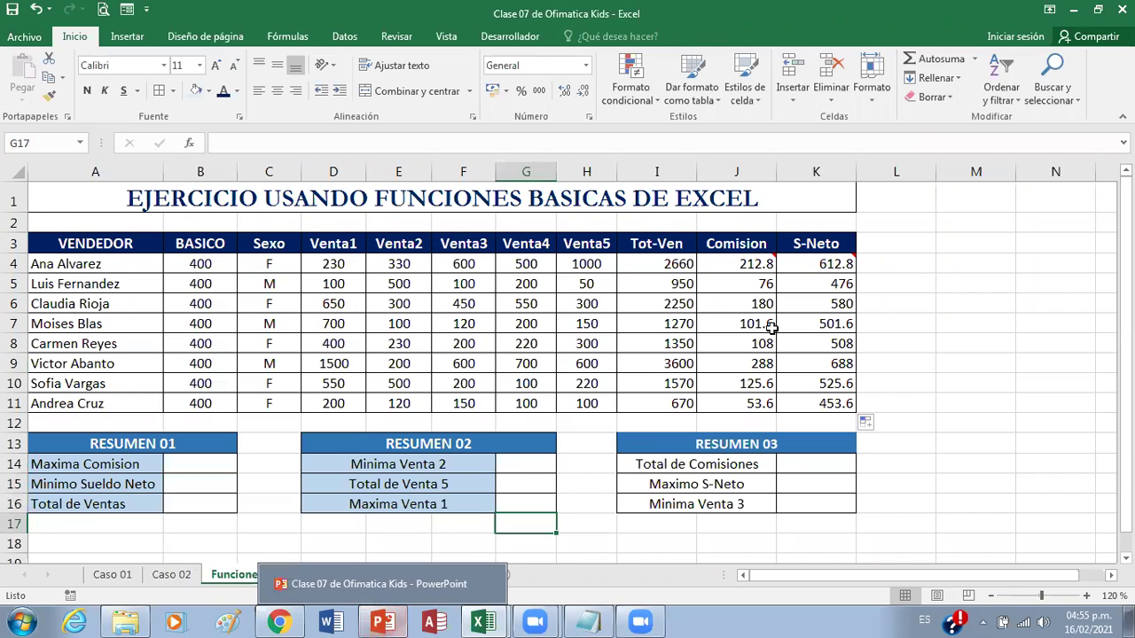
{"action": "left_click", "coordinate": [924, 438]}
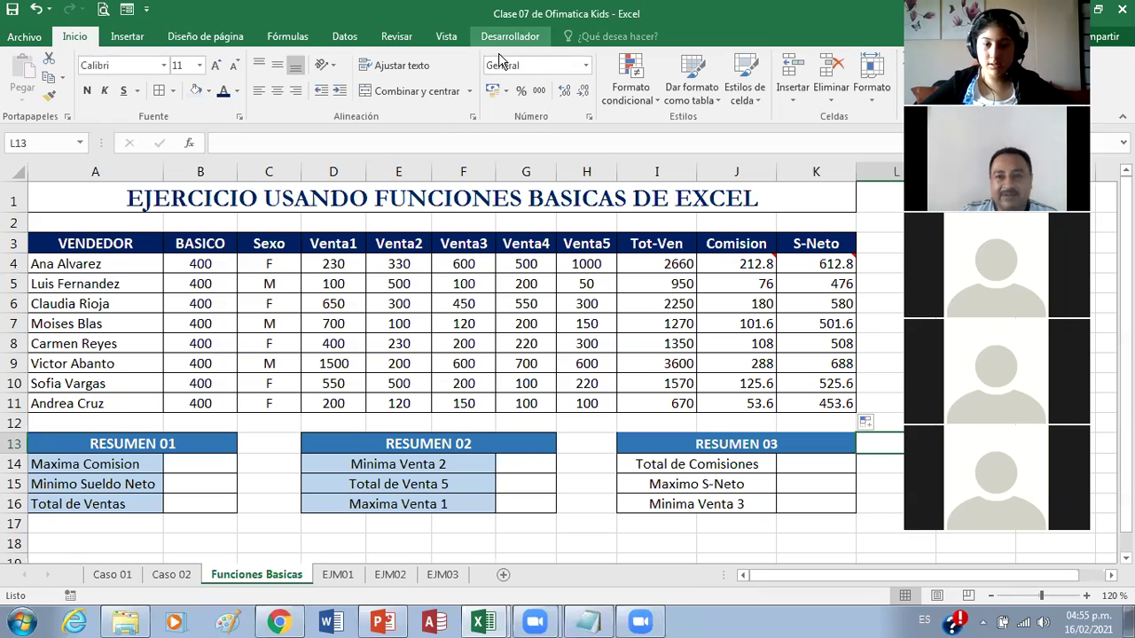
{"action": "left_click", "coordinate": [383, 624]}
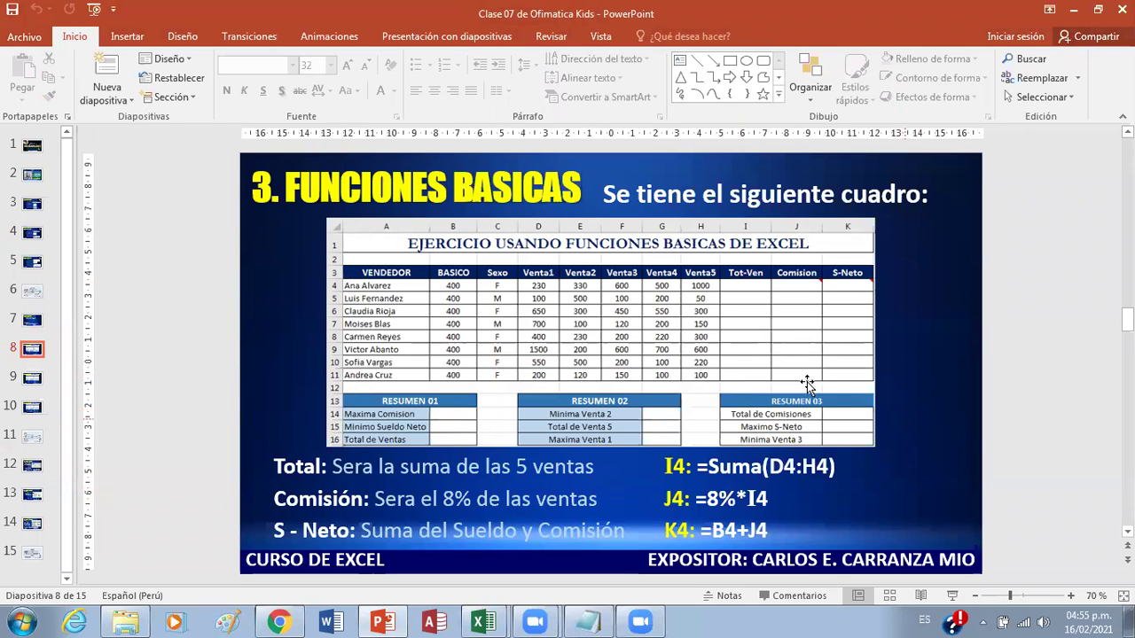
{"action": "left_click", "coordinate": [961, 600]}
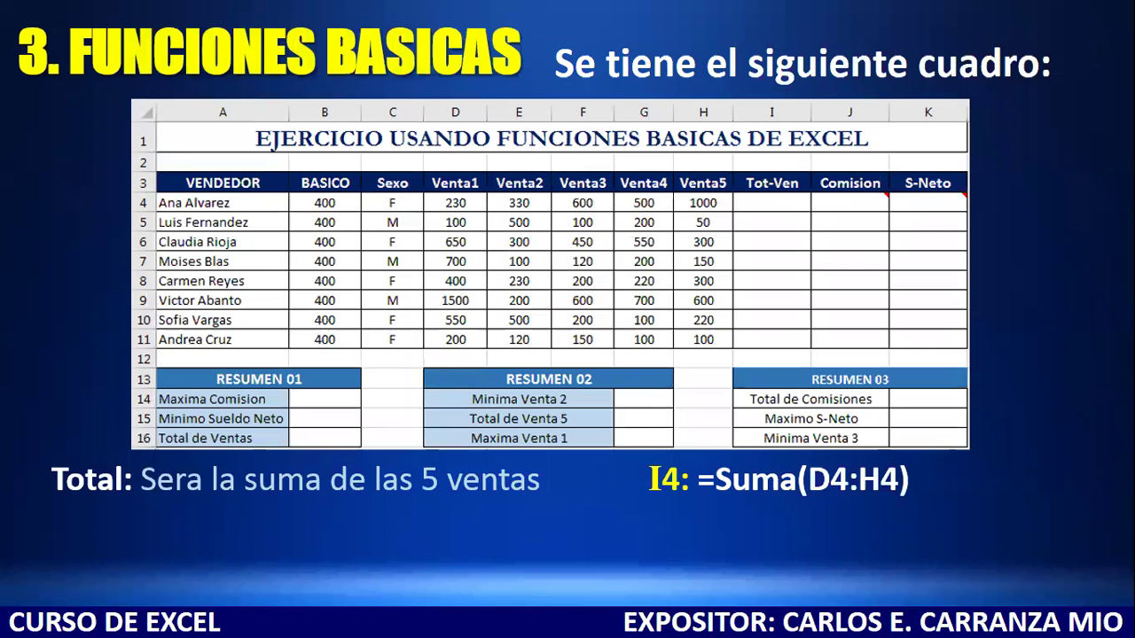
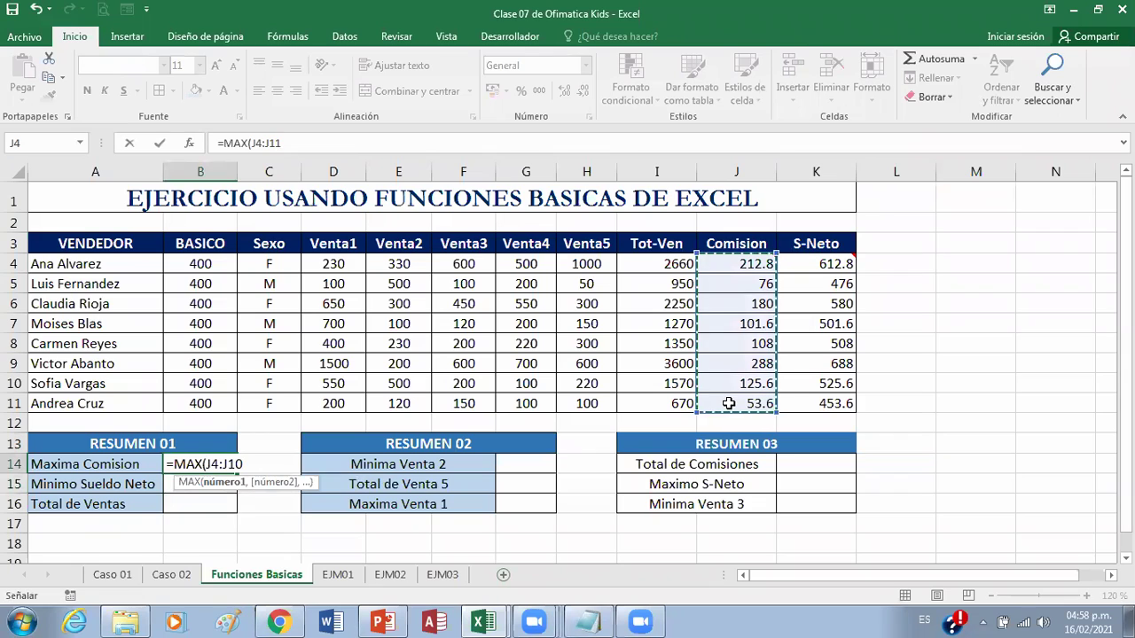
Step: Complete =MAX(J4:J11) in B14 for the maximum commission and enter =MIN(K4:K11) in B15 for the minimum net salary
{"action": "key", "text": "Return"}
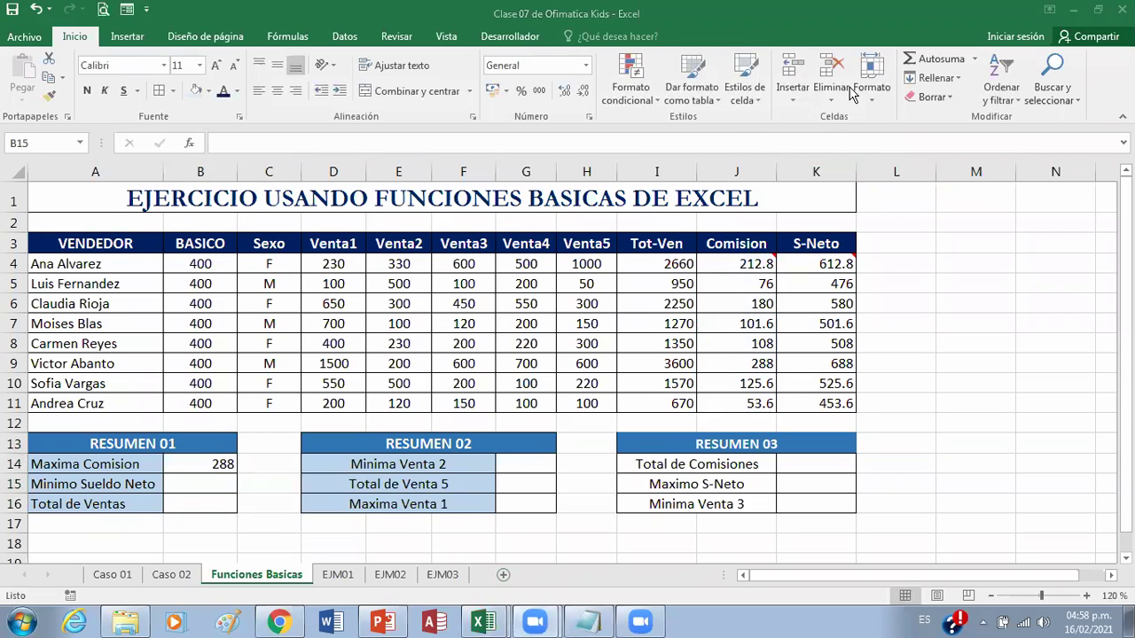
{"action": "left_click", "coordinate": [197, 483]}
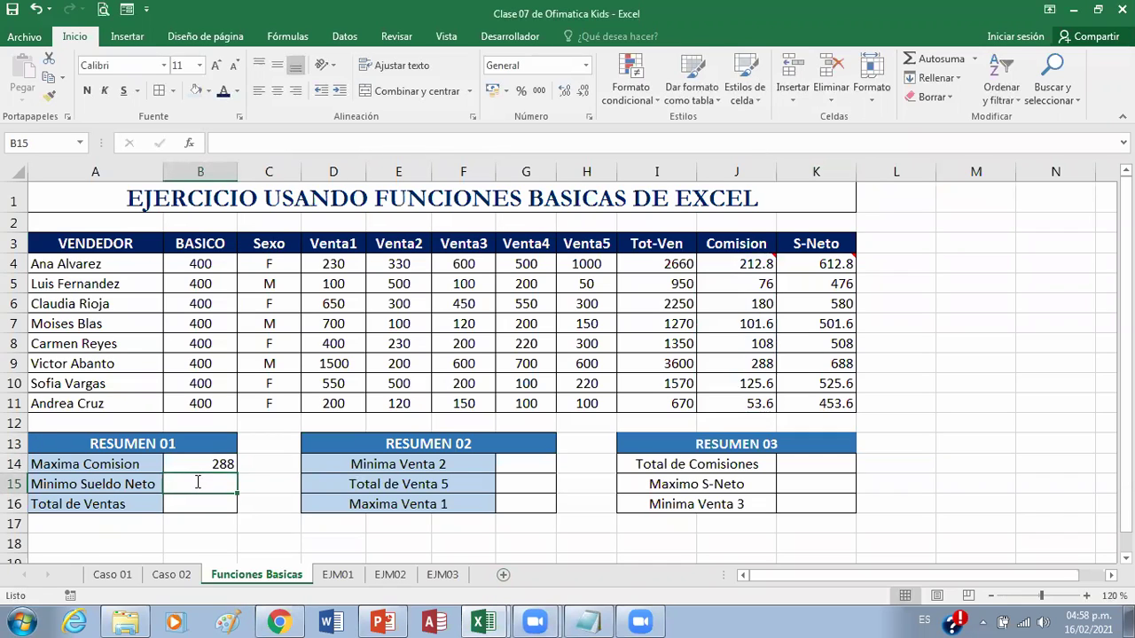
{"action": "type", "text": "=MIN"}
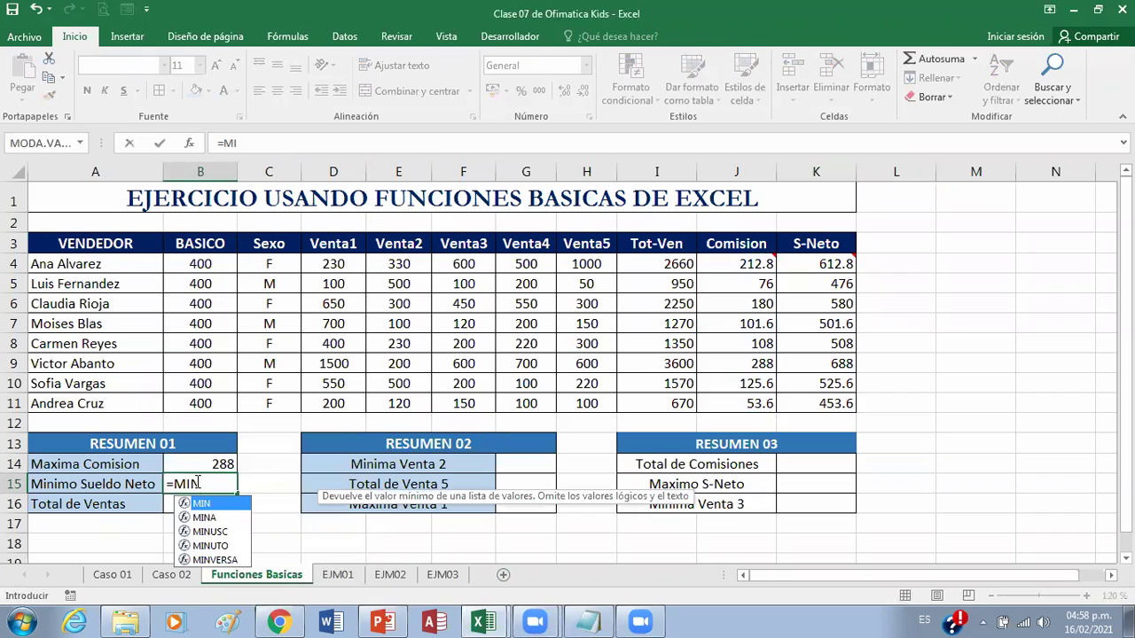
{"action": "type", "text": "("}
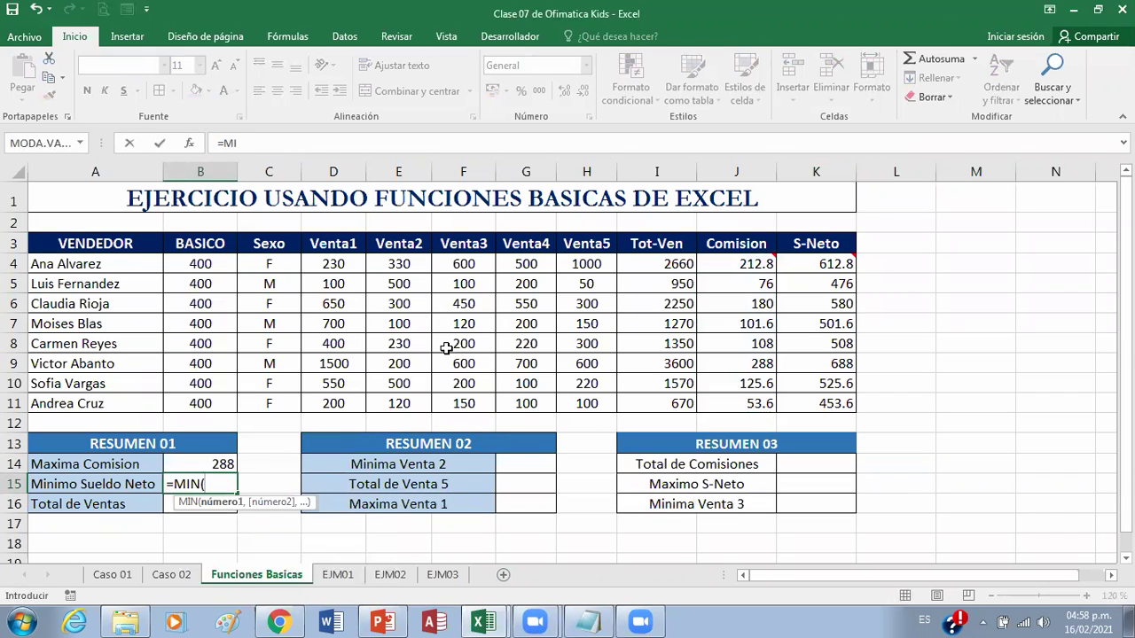
{"action": "left_click", "coordinate": [798, 271]}
{"action": "left_click_drag", "start_coordinate": [798, 271], "coordinate": [796, 401]}
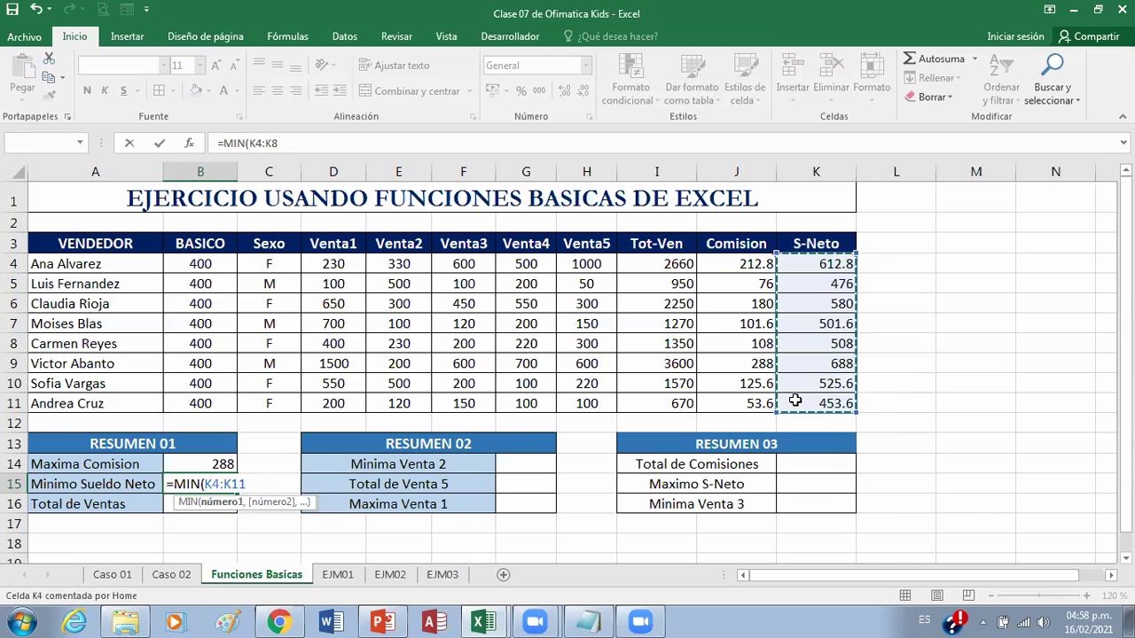
{"action": "key", "text": "Return"}
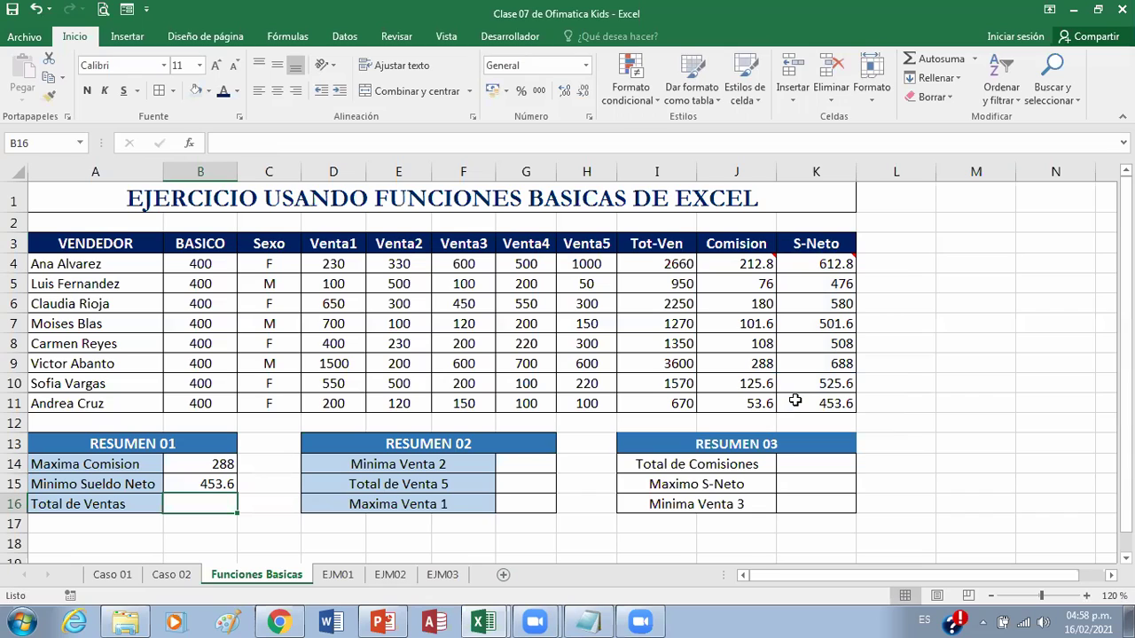
Step: Enter the formula =SUMA(I4:I11) in B16 to calculate the total sales of all sellers
{"action": "type", "text": "=S"}
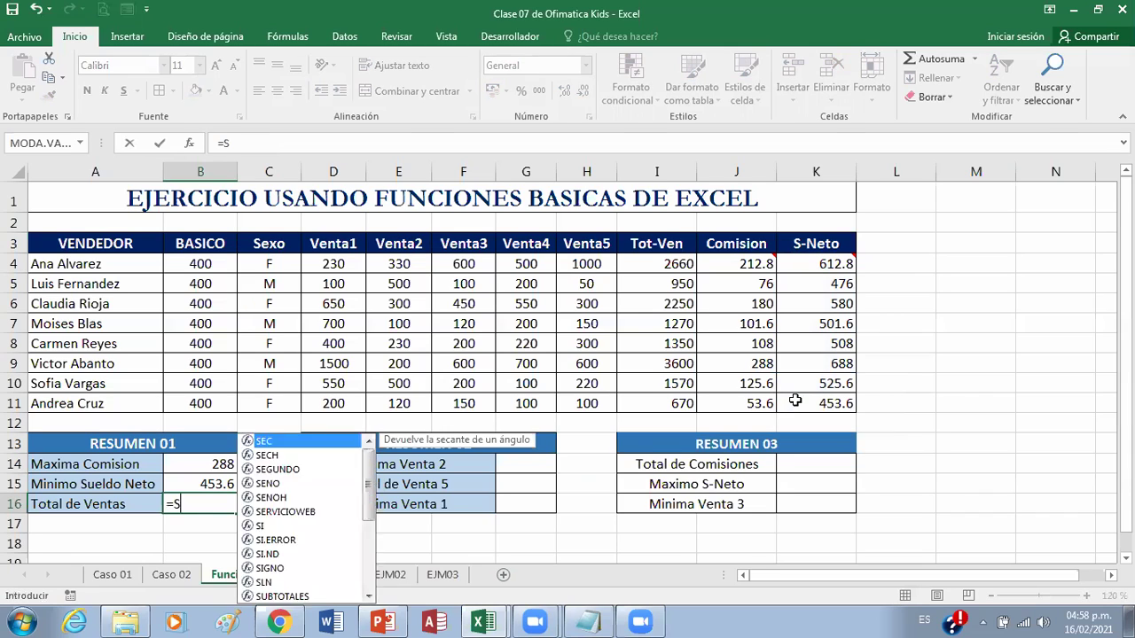
{"action": "type", "text": "UMA("}
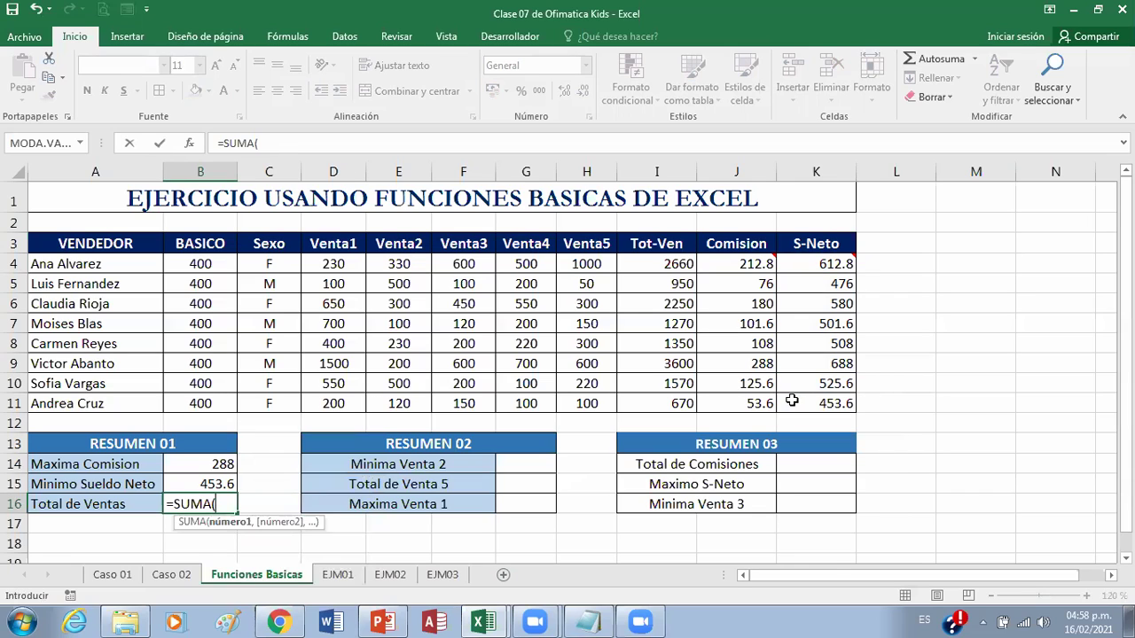
{"action": "left_click_drag", "start_coordinate": [666, 266], "coordinate": [670, 405]}
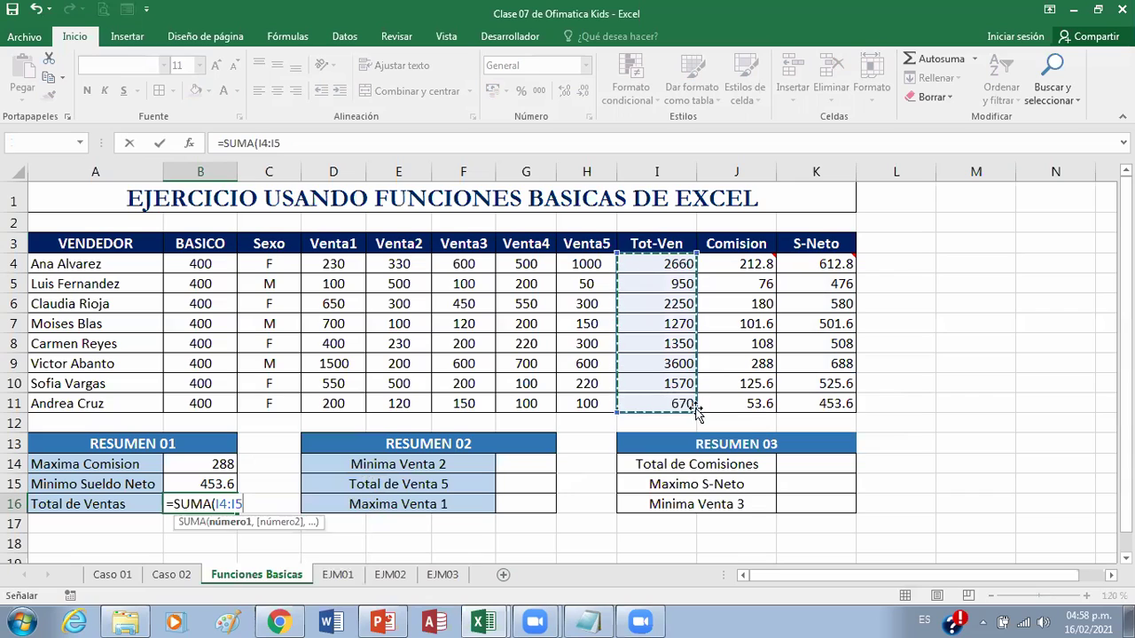
{"action": "type", "text": ")"}
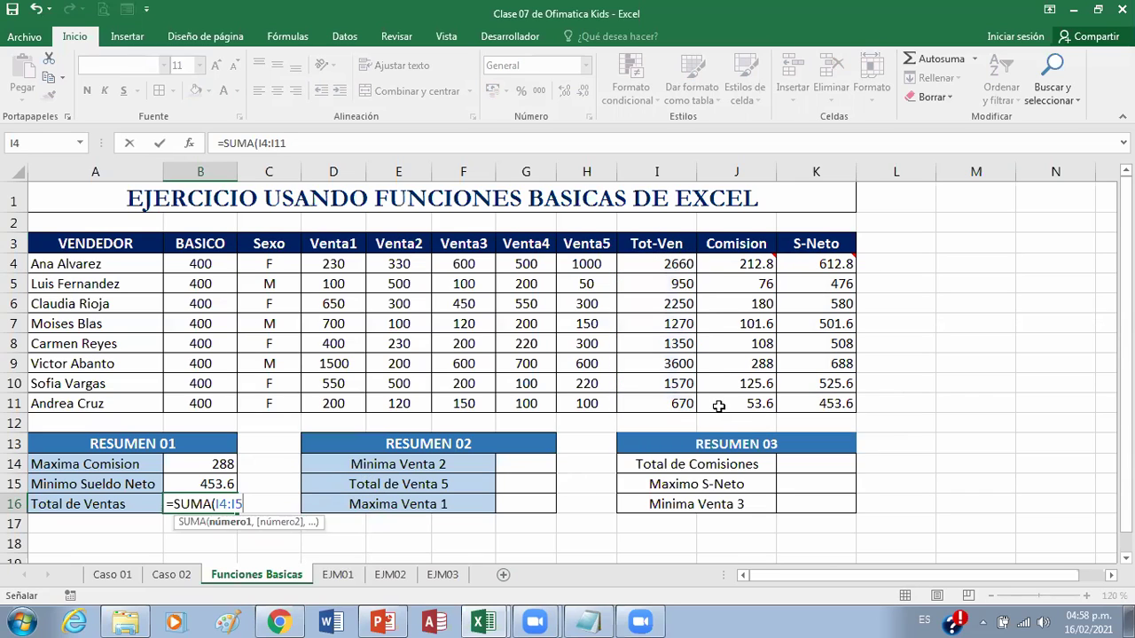
{"action": "key", "text": "Return"}
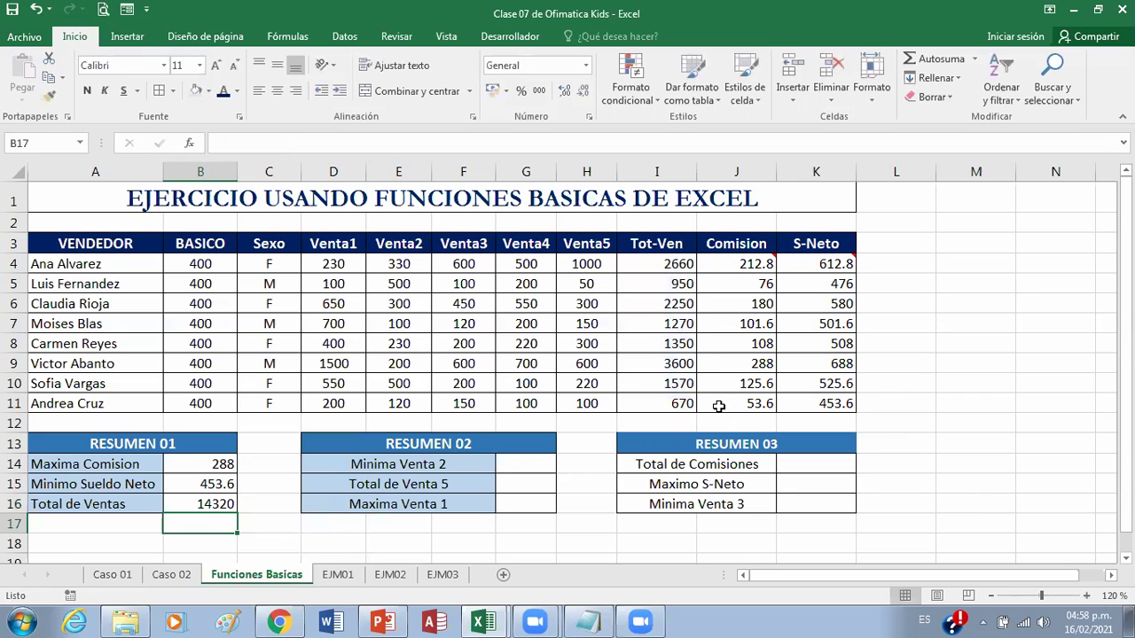
Step: Check the MAX, MIN and SUMA formulas in B14, B15 and B16 of Resumen 01, ending on the empty cell G14
{"action": "left_click", "coordinate": [222, 467]}
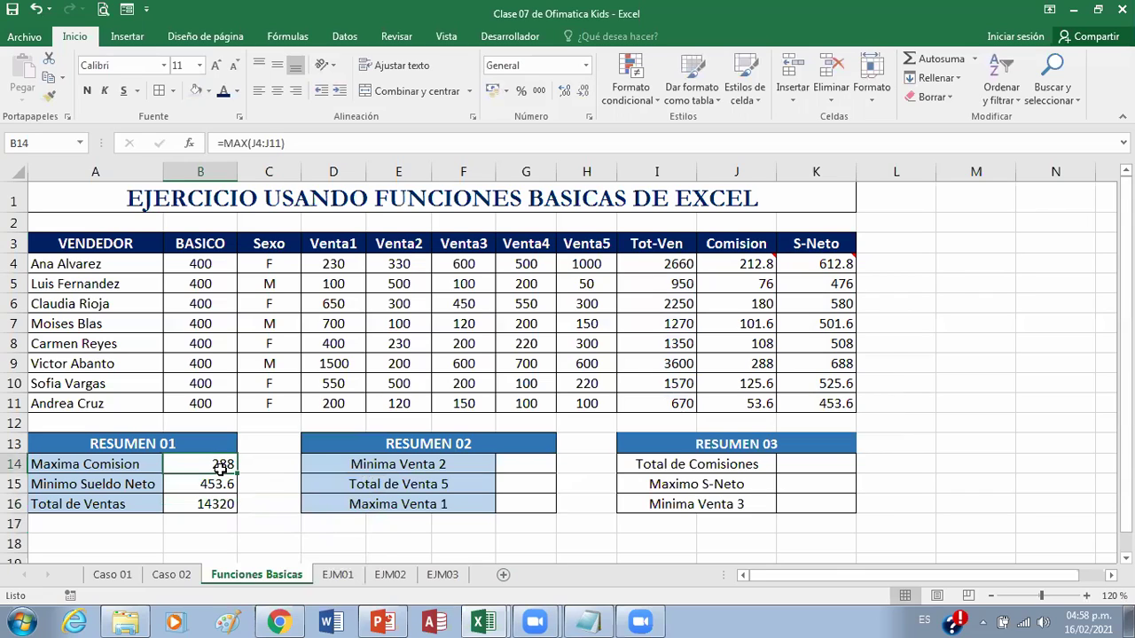
{"action": "left_click", "coordinate": [222, 486]}
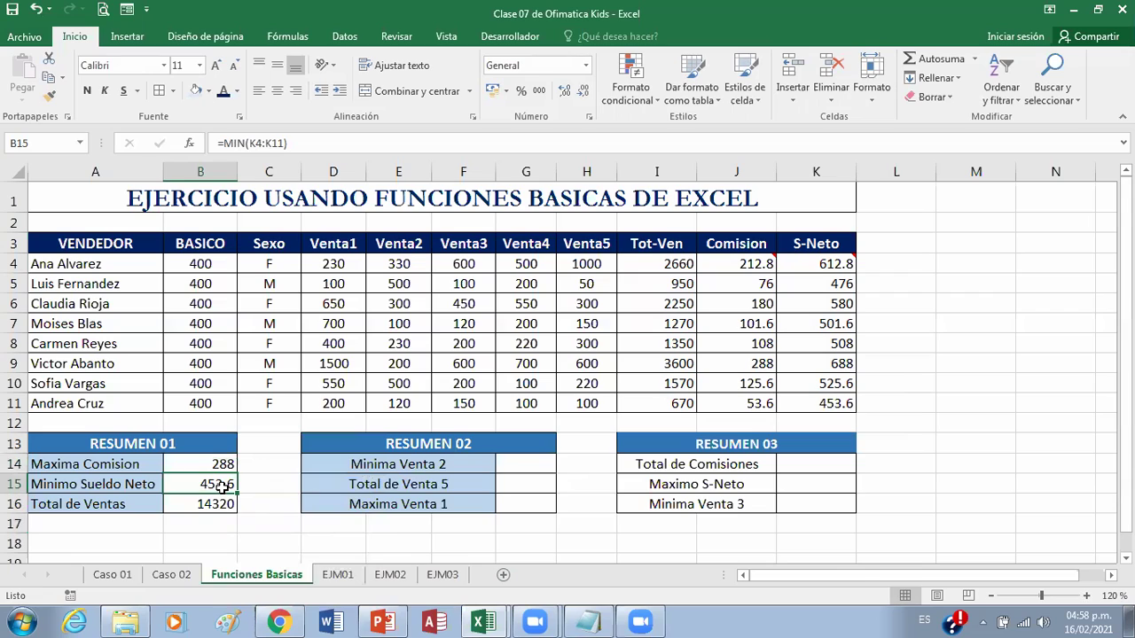
{"action": "left_click", "coordinate": [208, 505]}
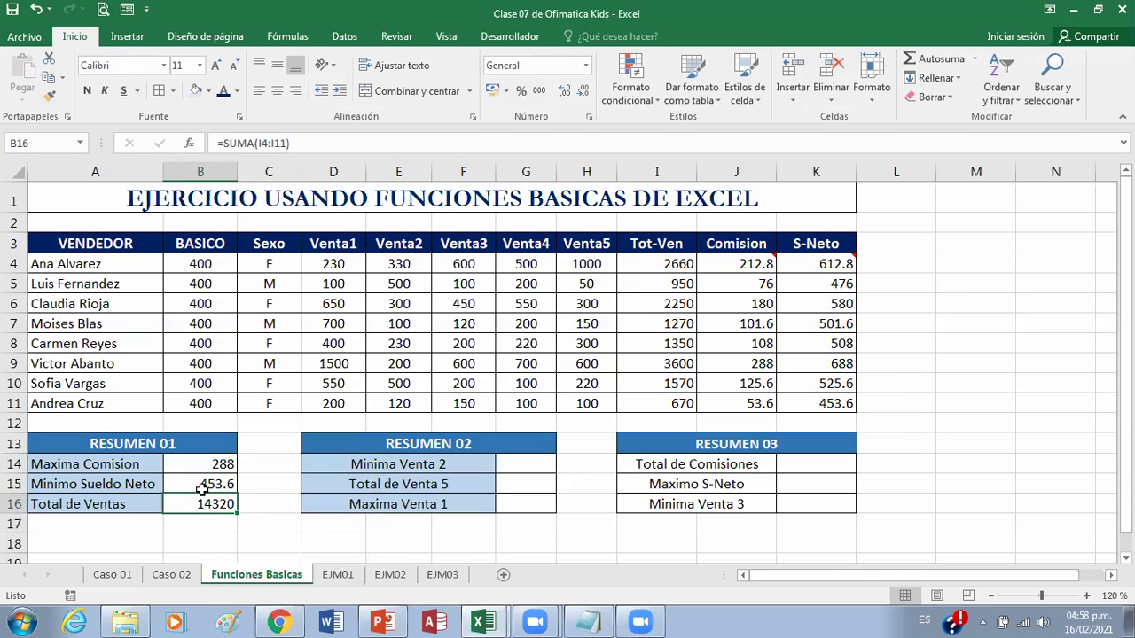
{"action": "left_click", "coordinate": [199, 465]}
{"action": "left_click", "coordinate": [197, 488]}
{"action": "left_click", "coordinate": [195, 505]}
{"action": "left_click", "coordinate": [520, 467]}
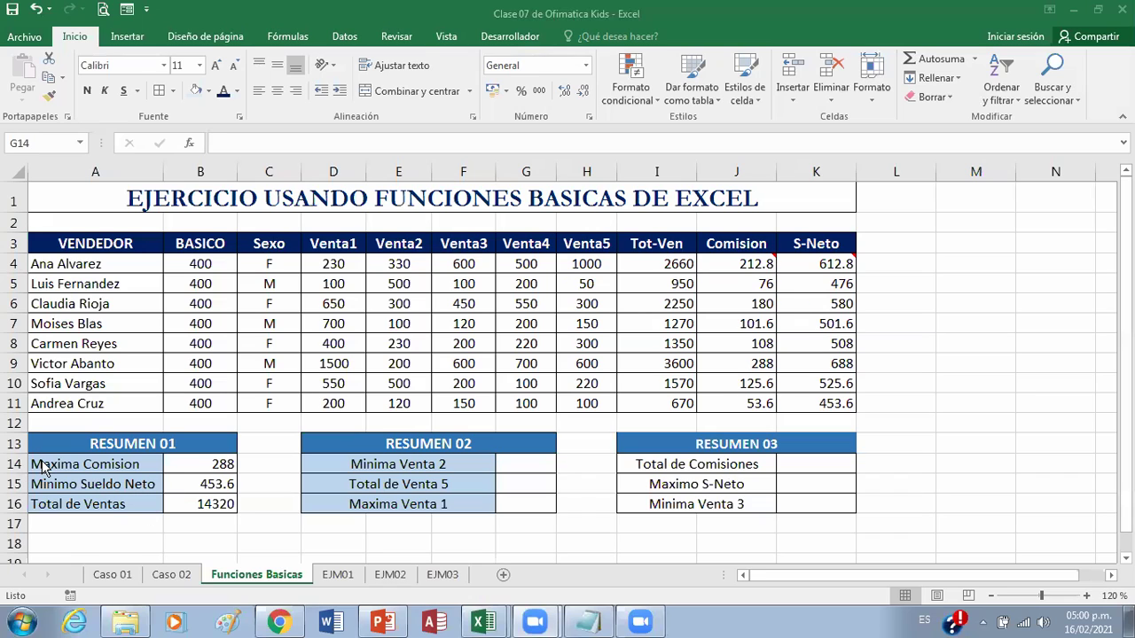
Step: Check the MAX formula in B14 for Maxima Comision and return to the empty Minima Venta 2 cell G14
{"action": "left_click", "coordinate": [199, 466]}
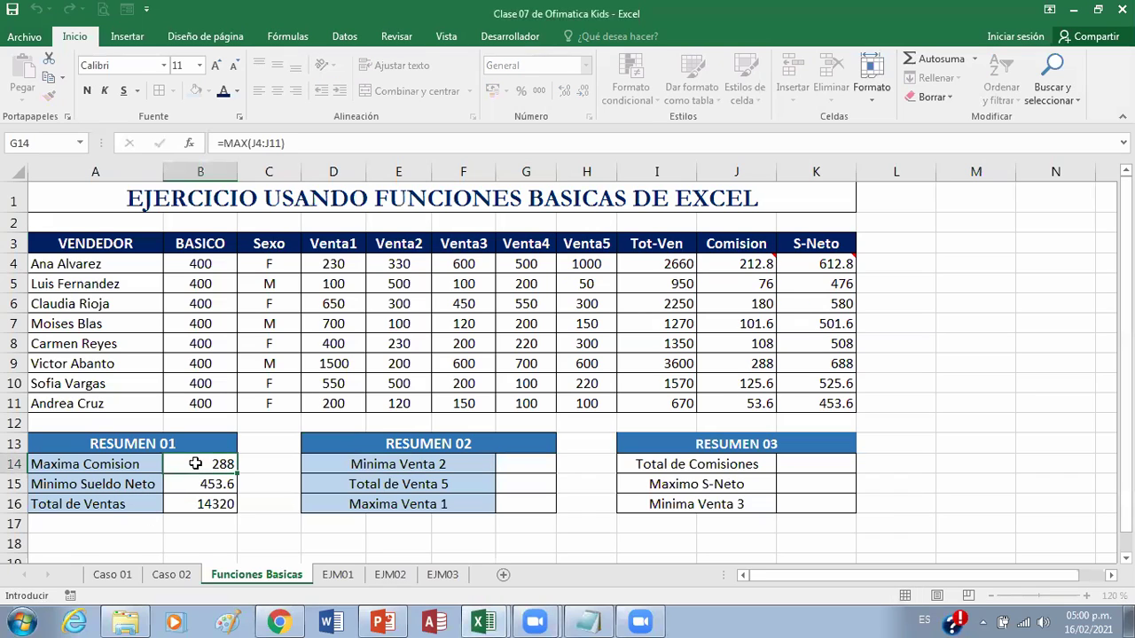
{"action": "left_click_drag", "start_coordinate": [296, 144], "coordinate": [211, 148]}
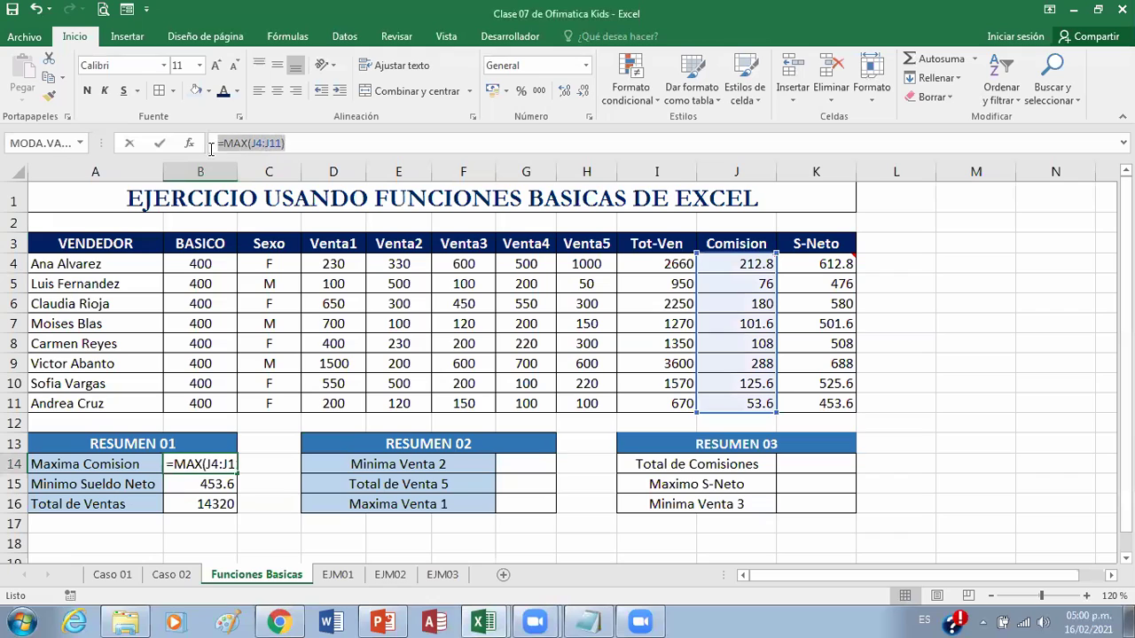
{"action": "left_click", "coordinate": [303, 144]}
{"action": "key", "text": "Return"}
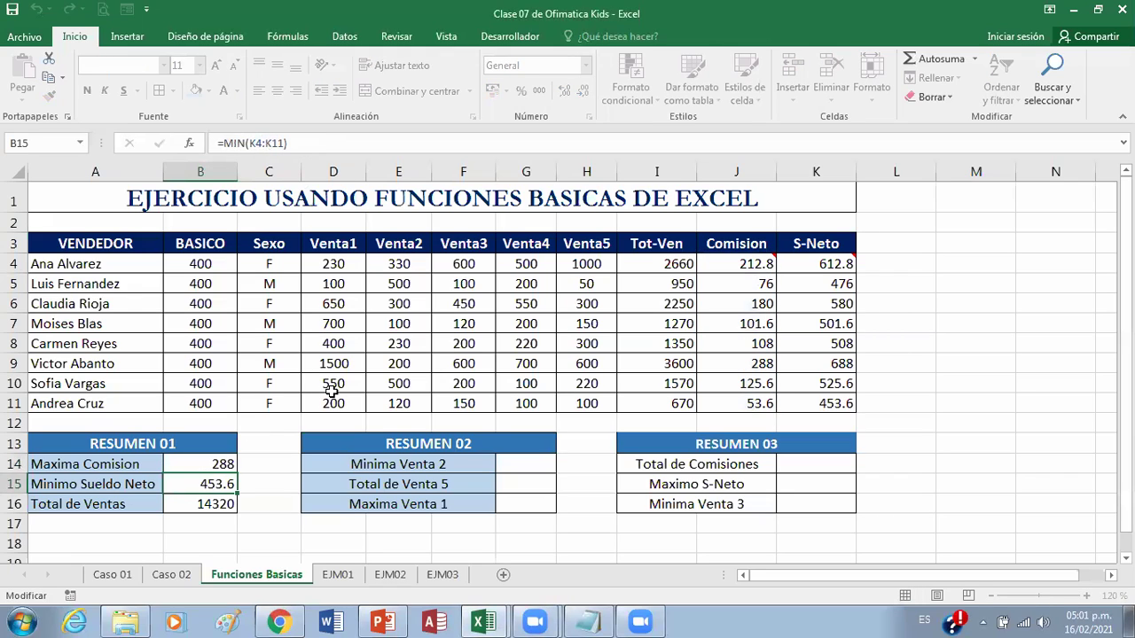
{"action": "left_click", "coordinate": [520, 462]}
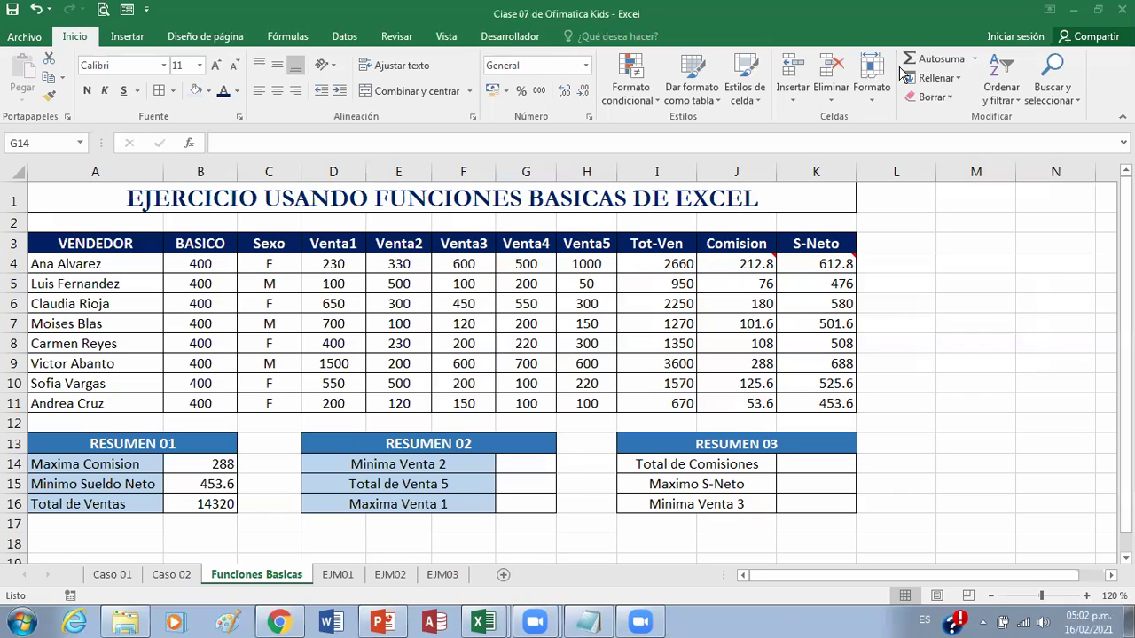
Step: Switch to Notepad (Bloc de notas) and clear all the text in the note
{"action": "left_click", "coordinate": [588, 623]}
{"action": "left_click_drag", "start_coordinate": [751, 506], "coordinate": [328, 536]}
{"action": "left_click", "coordinate": [517, 582]}
{"action": "key", "text": "BackSpace"}
{"action": "key", "text": "BackSpace"}
{"action": "key", "text": "BackSpace"}
{"action": "key", "text": "BackSpace"}
{"action": "key", "text": "BackSpace"}
{"action": "key", "text": "BackSpace"}
{"action": "key", "text": "BackSpace"}
{"action": "key", "text": "BackSpace"}
{"action": "key", "text": "BackSpace"}
{"action": "key", "text": "BackSpace"}
{"action": "key", "text": "BackSpace"}
{"action": "key", "text": "BackSpace"}
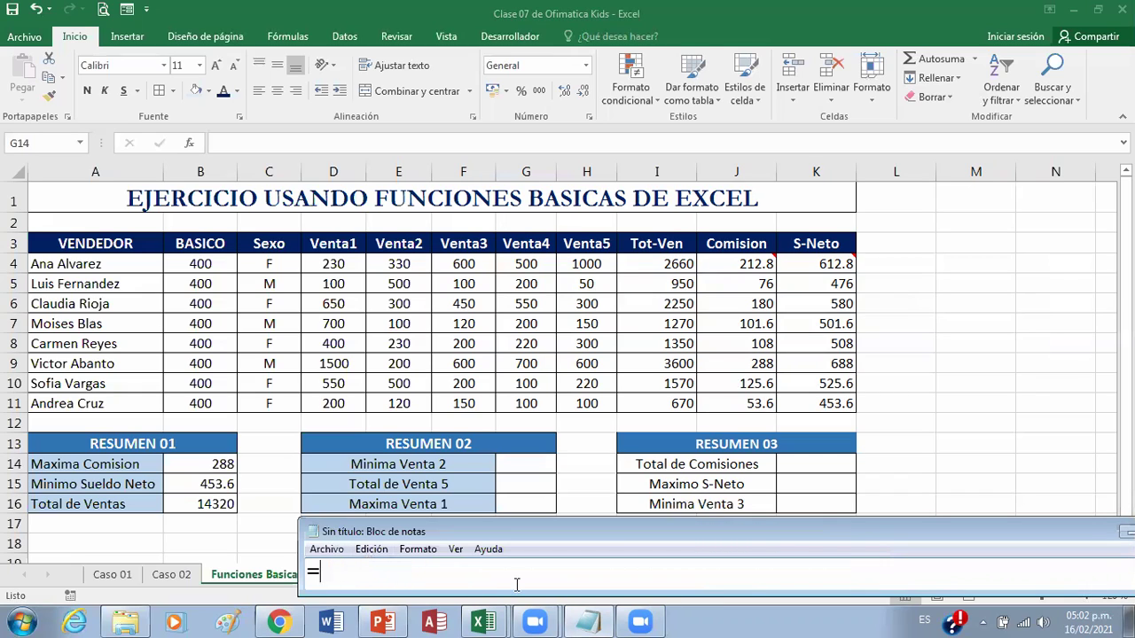
{"action": "type", "text": "vuelve a ingresar"}
{"action": "key", "text": "ctrl+a"}
{"action": "key", "text": "BackSpace"}
Step: Write "Minima Venta2------> =Min(E4:E11)" in the note and copy the formula =Min(E4:E11)
{"action": "type", "text": "Minima Venta2------> "}
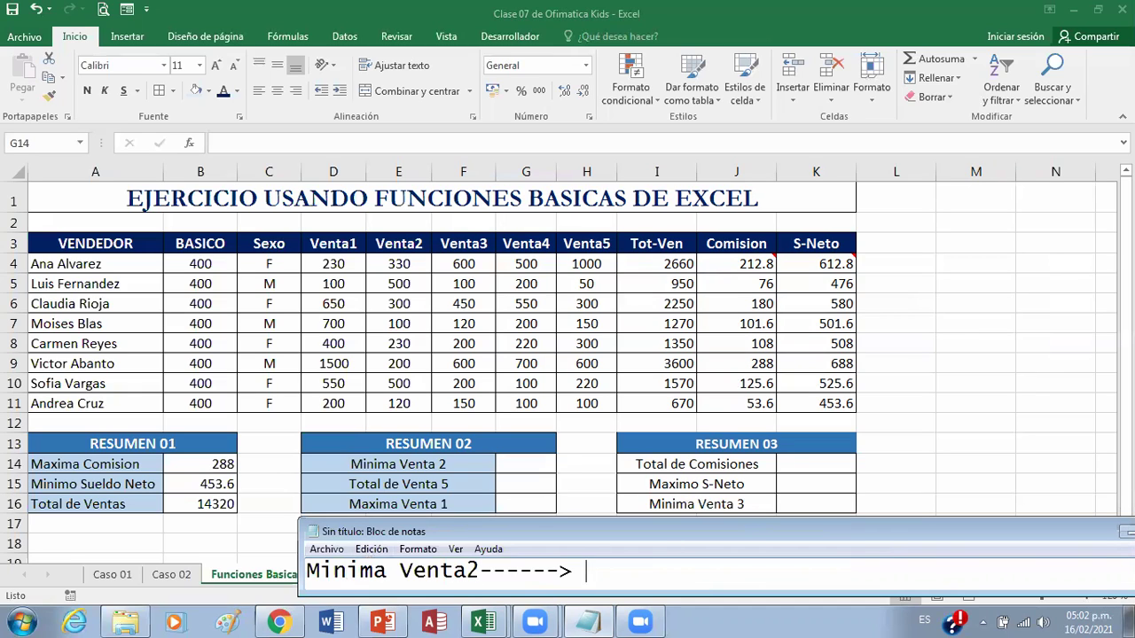
{"action": "type", "text": "=Min("}
{"action": "type", "text": "E4:"}
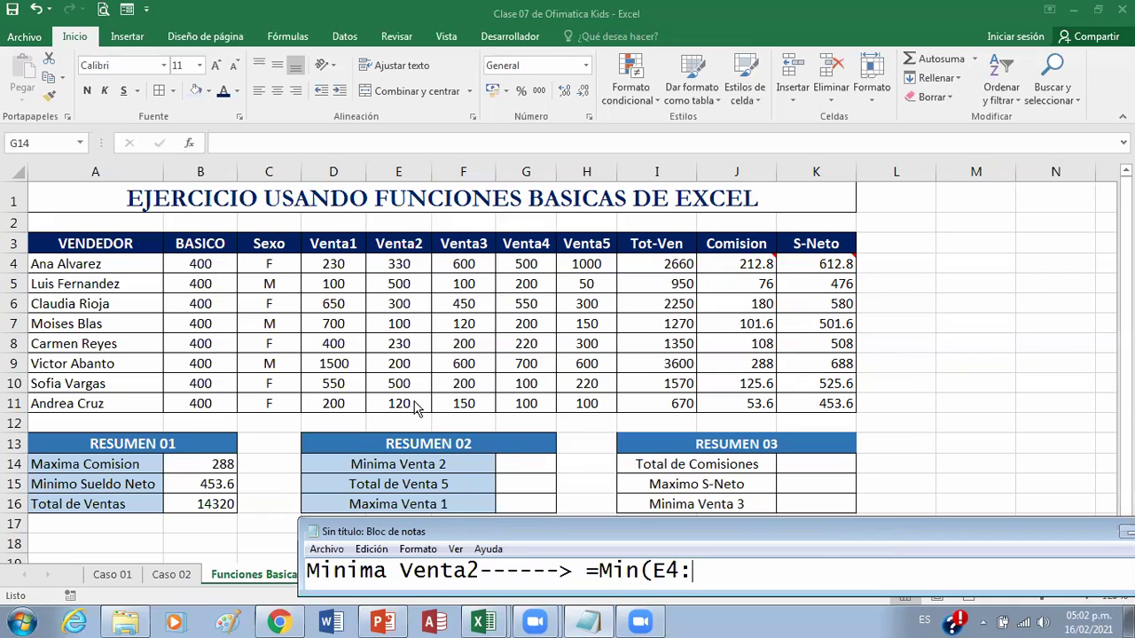
{"action": "type", "text": "E11)"}
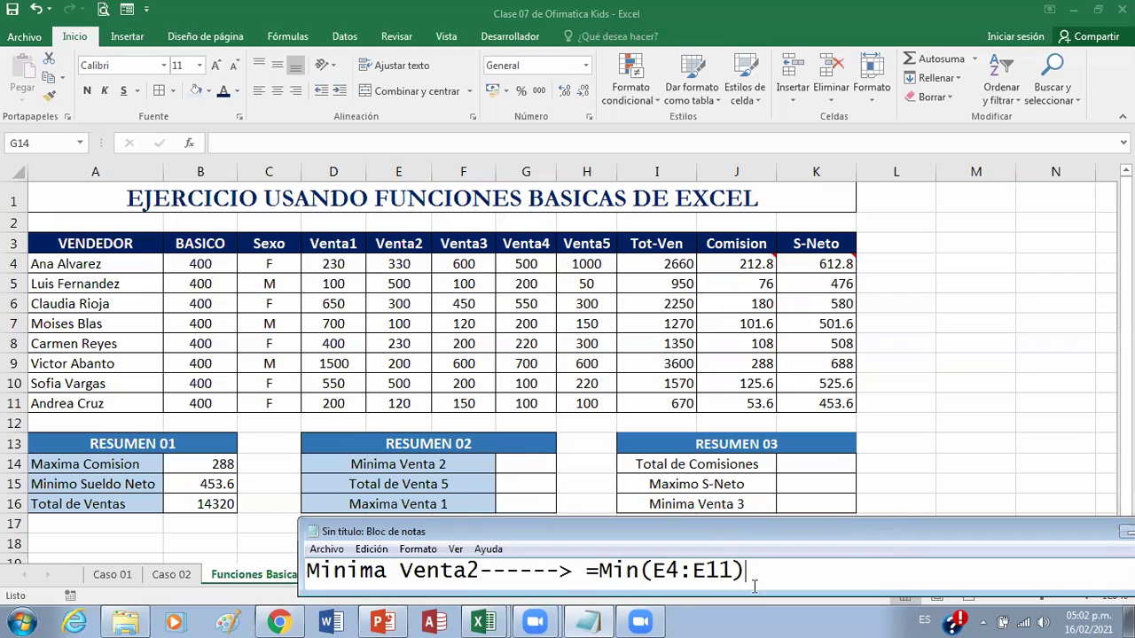
{"action": "left_click_drag", "start_coordinate": [746, 570], "coordinate": [588, 587]}
{"action": "key", "text": "ctrl+c"}
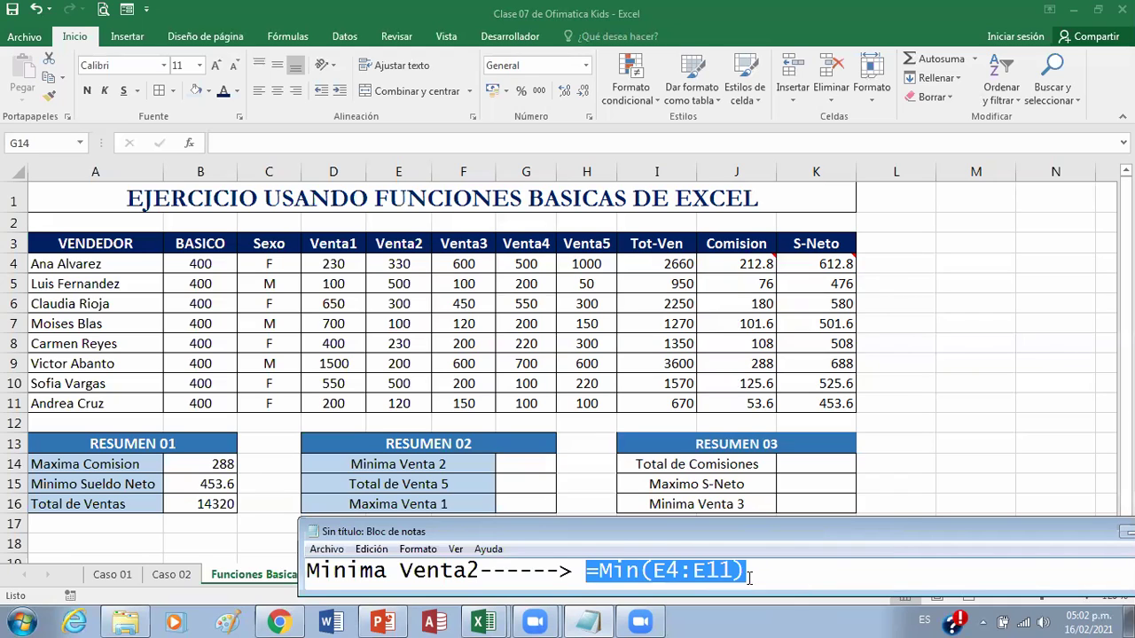
Step: Switch back to Excel and paste the copied formula =Min(E4:E11) into G14 for Minima Venta 2
{"action": "left_click", "coordinate": [537, 465]}
{"action": "double_click", "coordinate": [537, 465]}
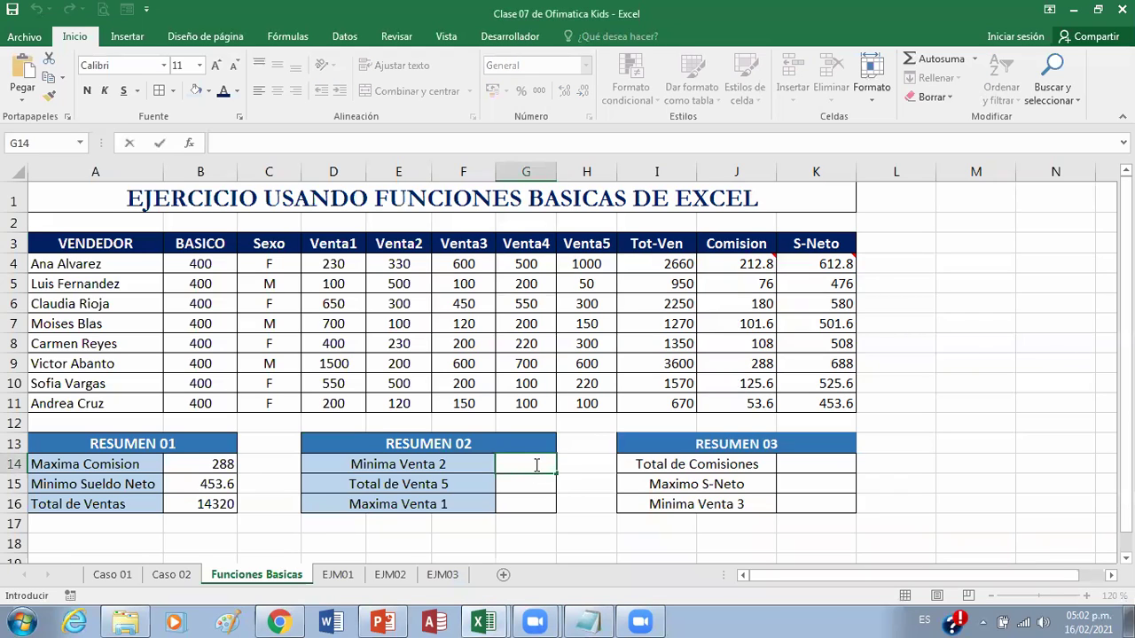
{"action": "key", "text": "ctrl+v"}
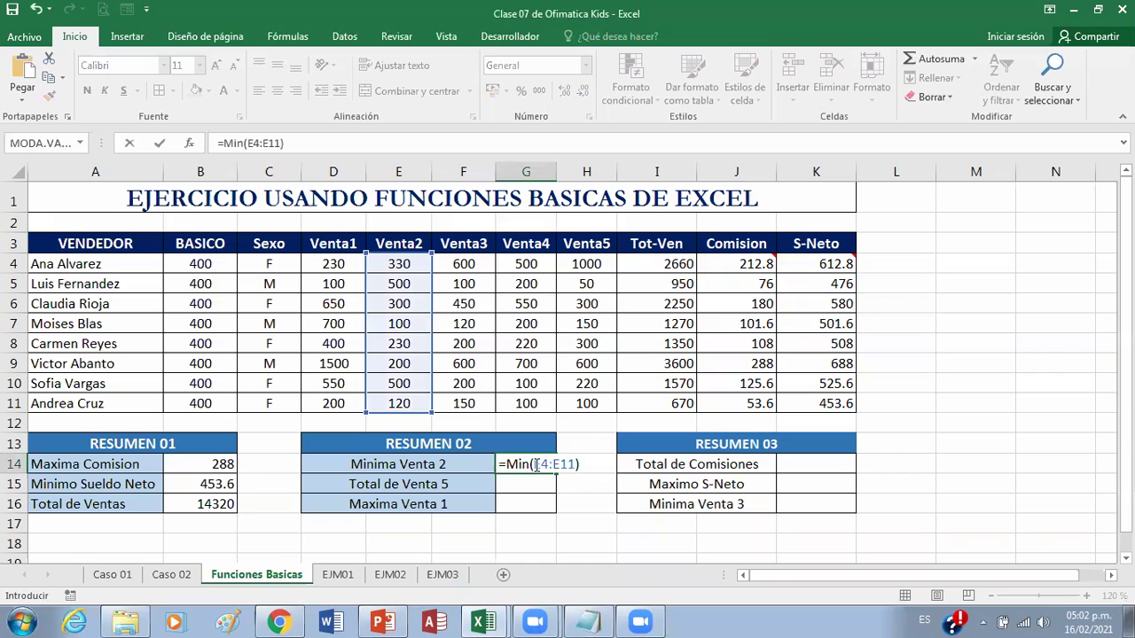
{"action": "key", "text": "ctrl+Return"}
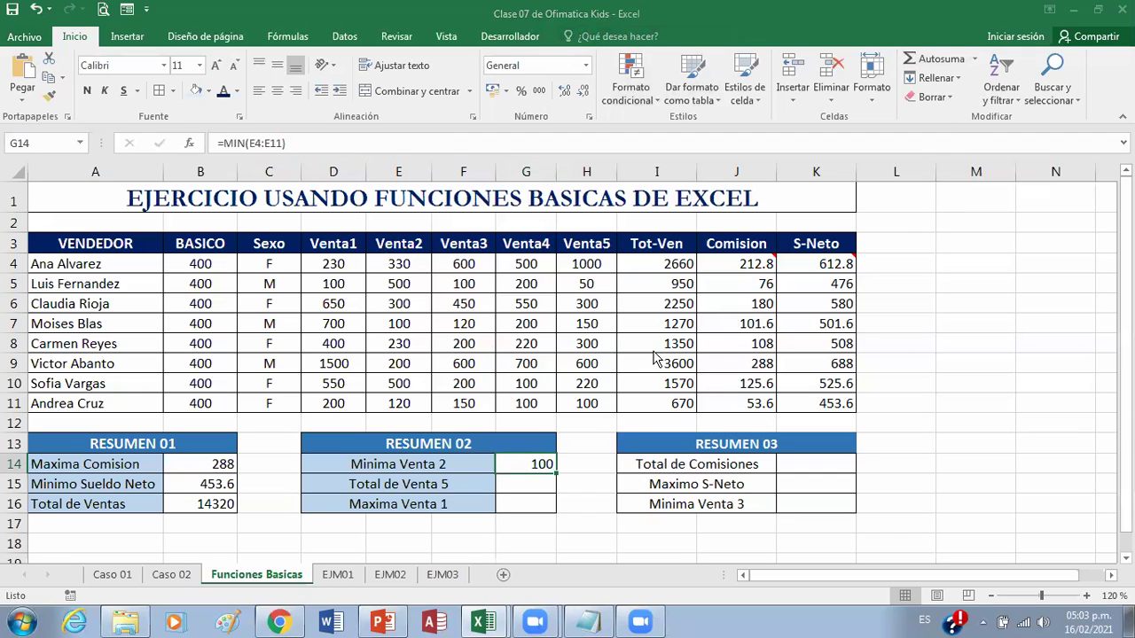
{"action": "left_click", "coordinate": [536, 484]}
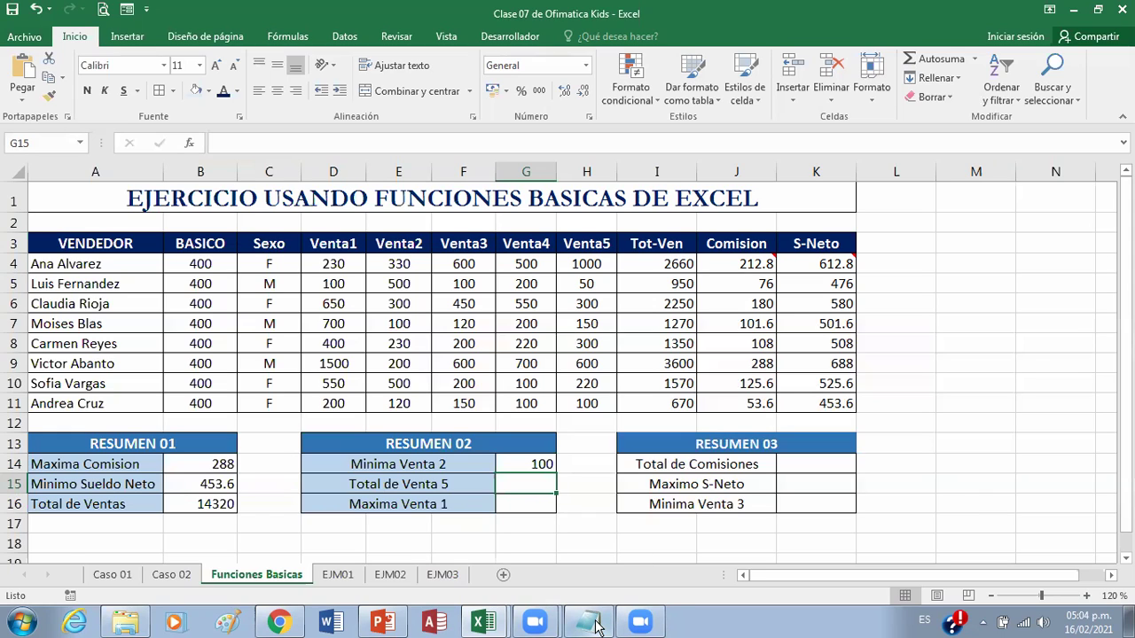
{"action": "mouse_move", "coordinate": [596, 627]}
{"action": "left_click", "coordinate": [541, 625]}
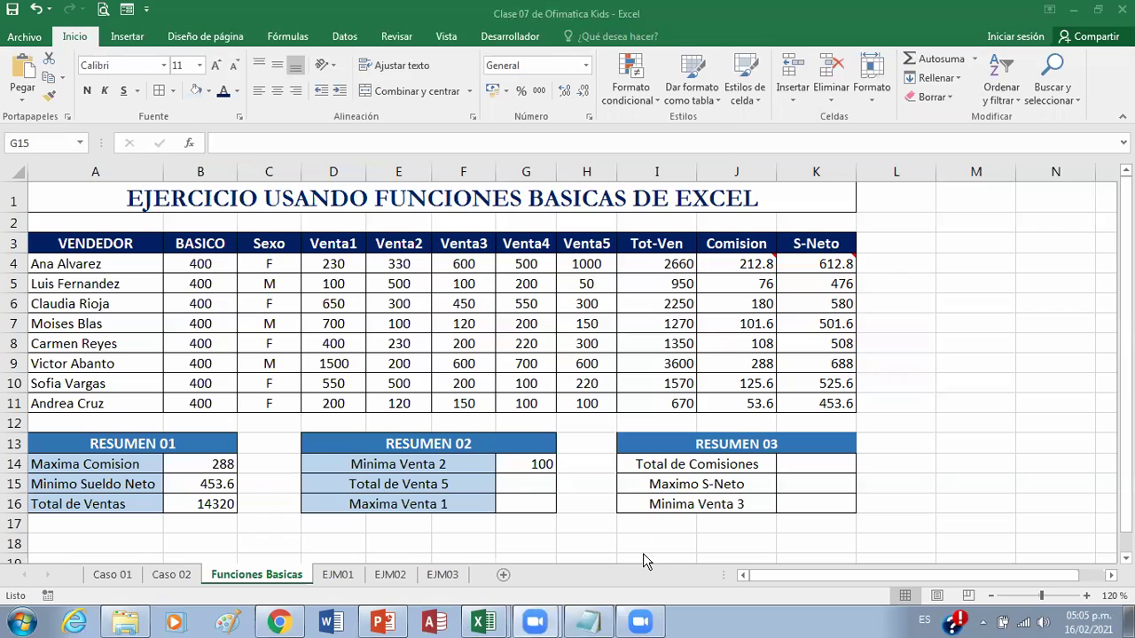
Step: Switch to Notepad, replace the note with "Total de Venta5---->=Suma(H4:H11)" and copy the formula =Suma(H4:H11)
{"action": "left_click", "coordinate": [590, 623]}
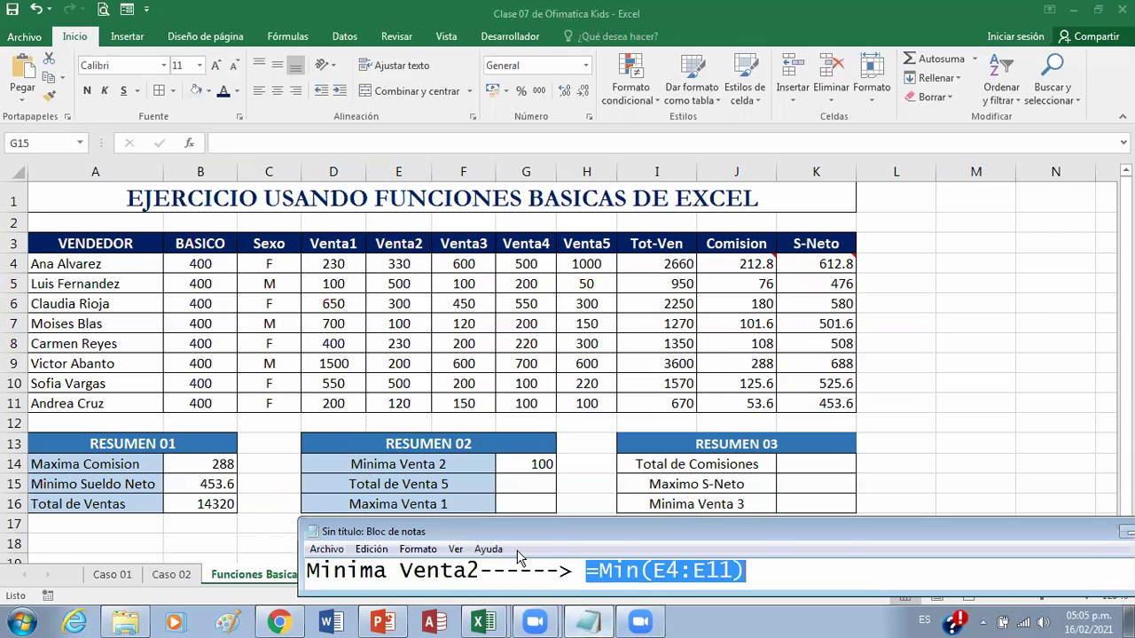
{"action": "left_click", "coordinate": [786, 570]}
{"action": "key", "text": "ctrl+a"}
{"action": "key", "text": "Delete"}
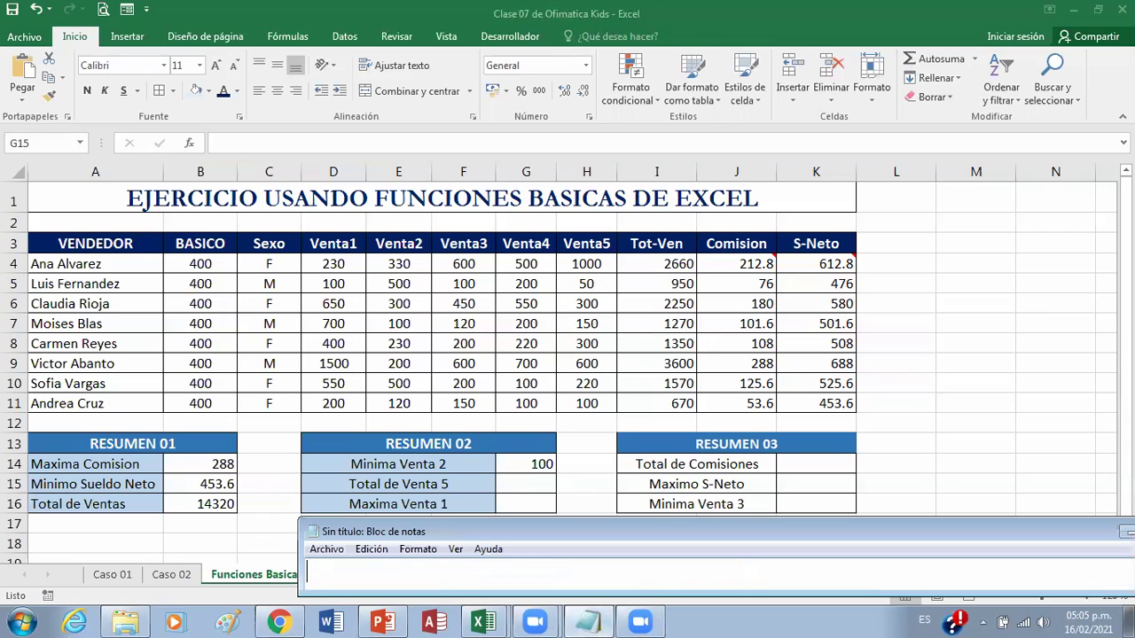
{"action": "type", "text": "Total de "}
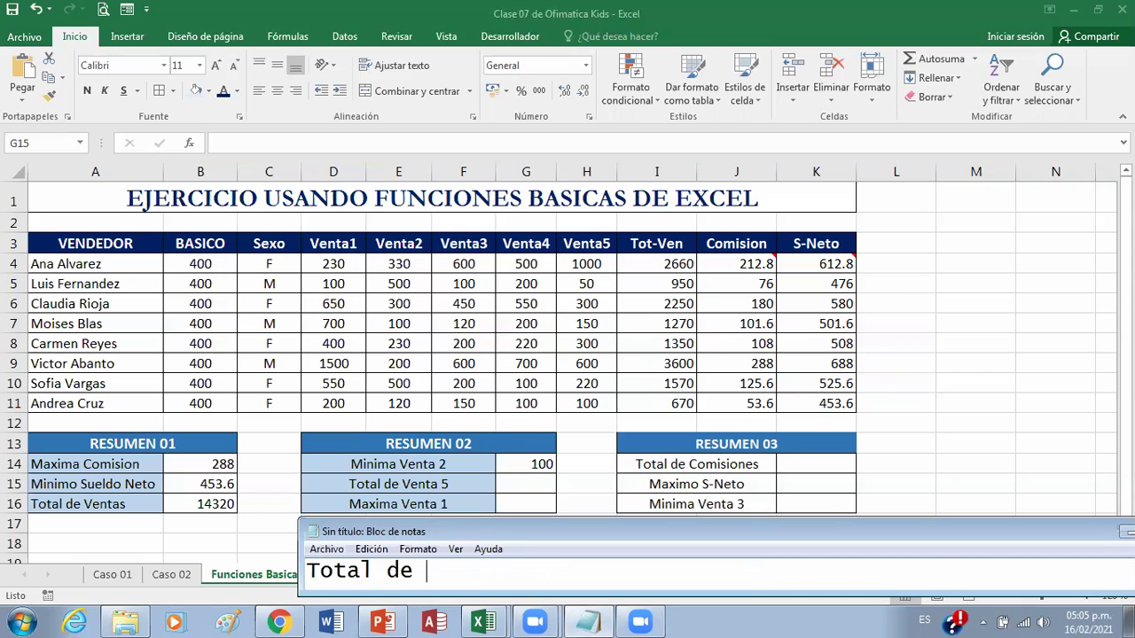
{"action": "type", "text": "Venta5"}
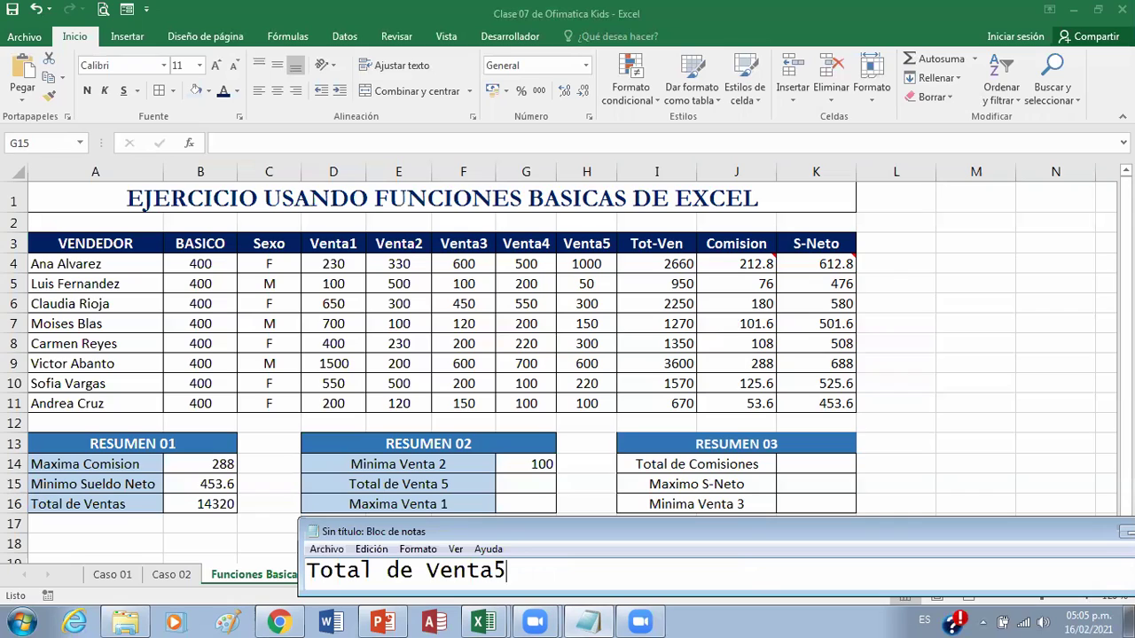
{"action": "type", "text": "---->=Suma("}
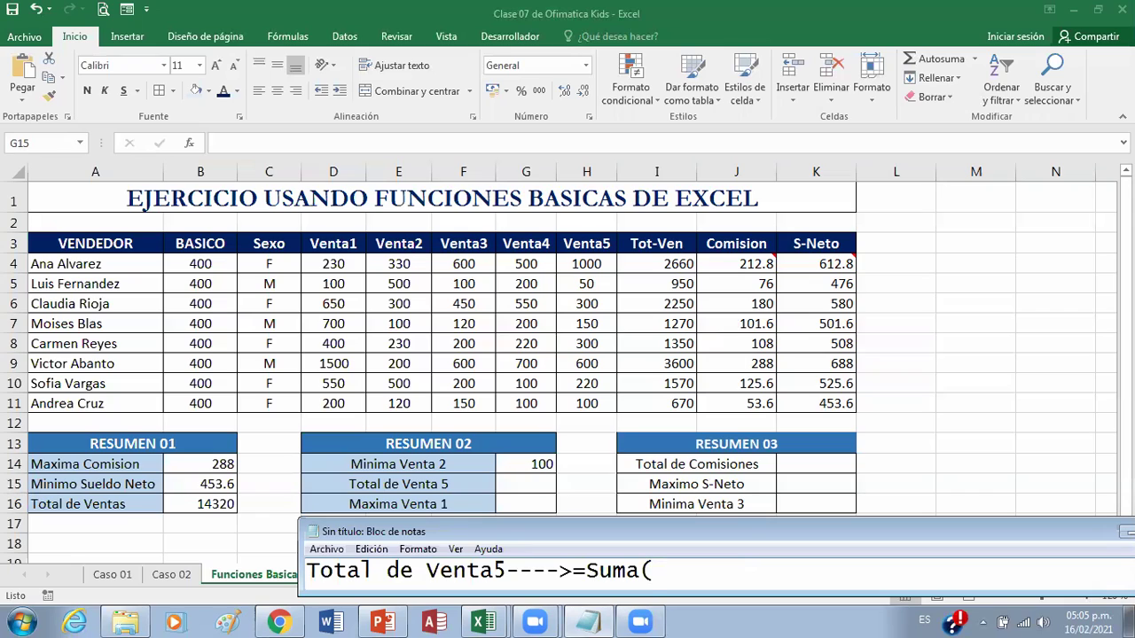
{"action": "type", "text": "H4:H11)"}
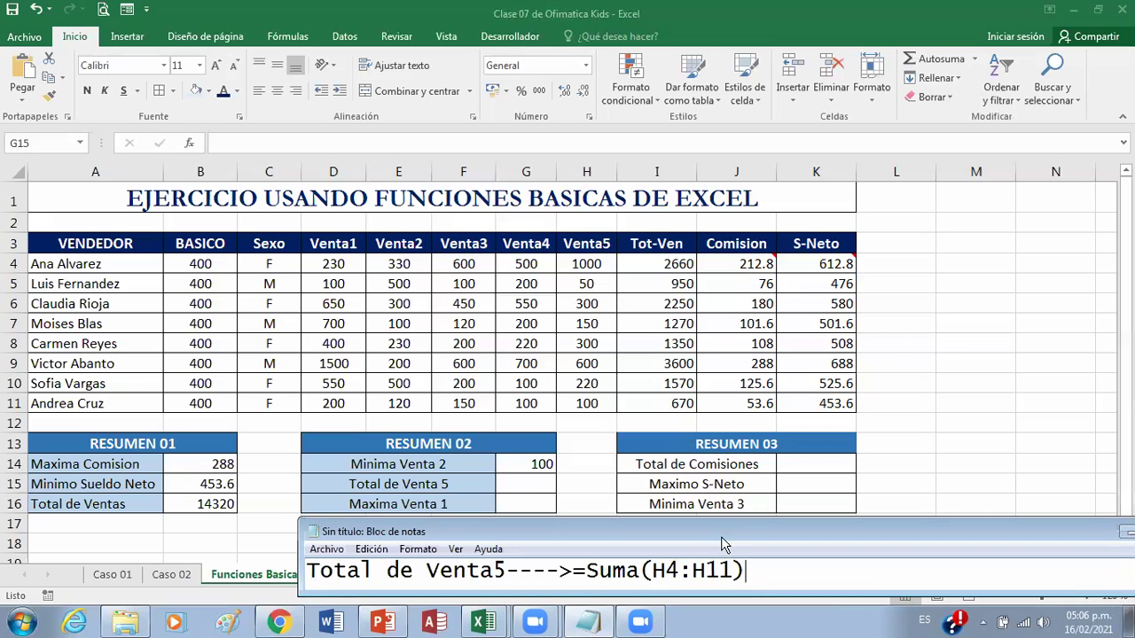
{"action": "left_click_drag", "start_coordinate": [744, 570], "coordinate": [645, 570]}
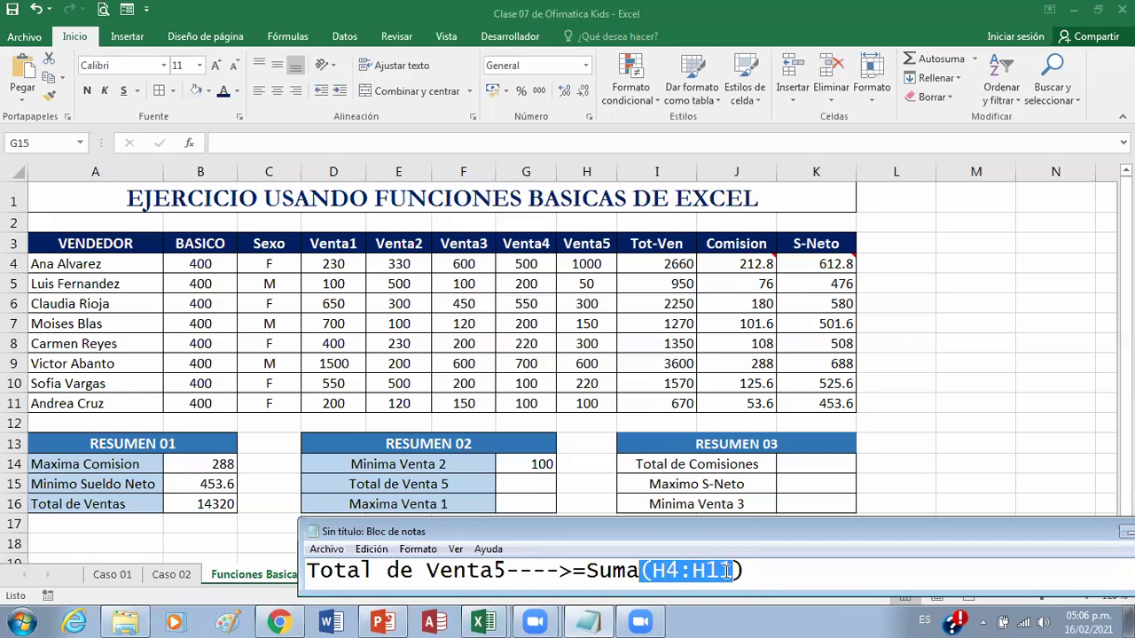
{"action": "left_click_drag", "start_coordinate": [745, 570], "coordinate": [575, 572]}
{"action": "key", "text": "ctrl+c"}
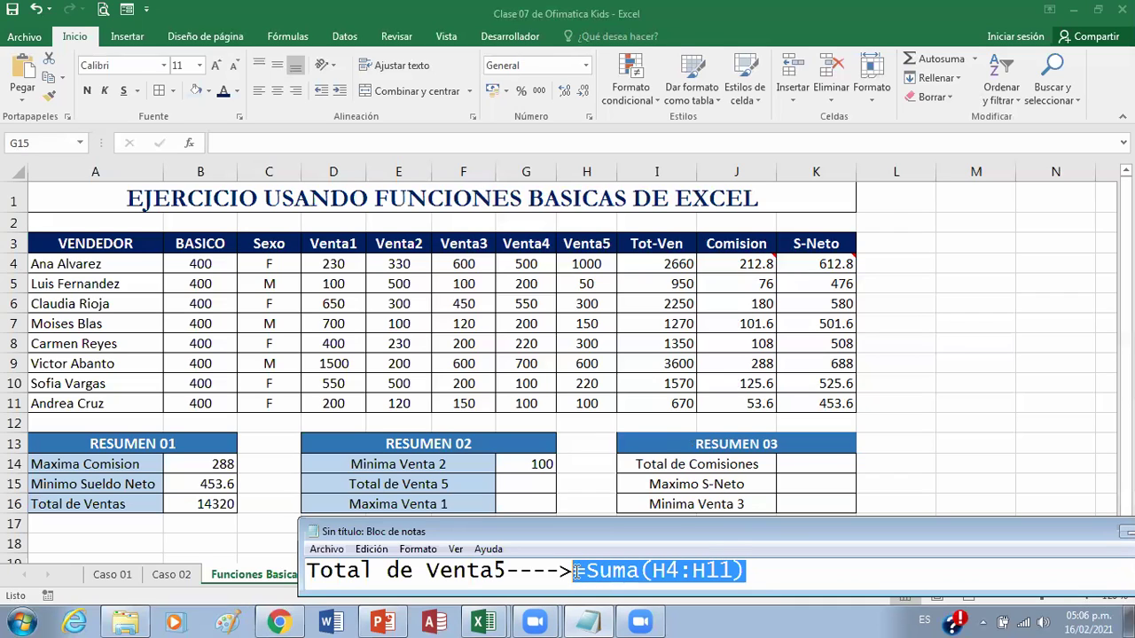
Step: Switch back to Excel and enter the copied formula =Suma(H4:H11) in G15 for Total de Venta 5
{"action": "left_click", "coordinate": [538, 484]}
{"action": "double_click", "coordinate": [538, 483]}
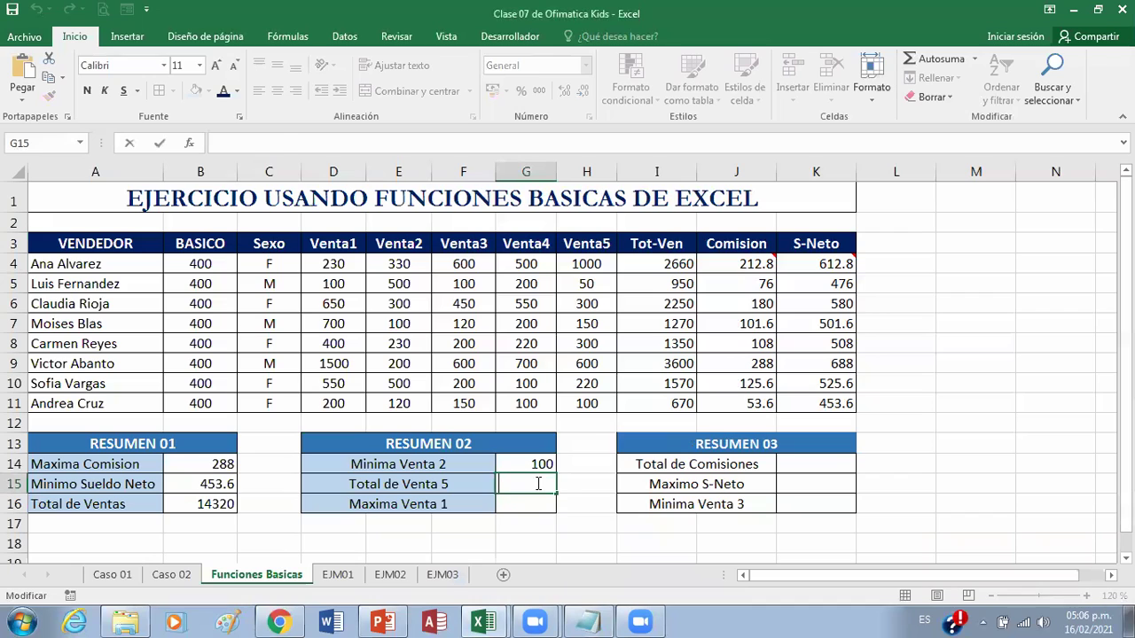
{"action": "key", "text": "ctrl+v"}
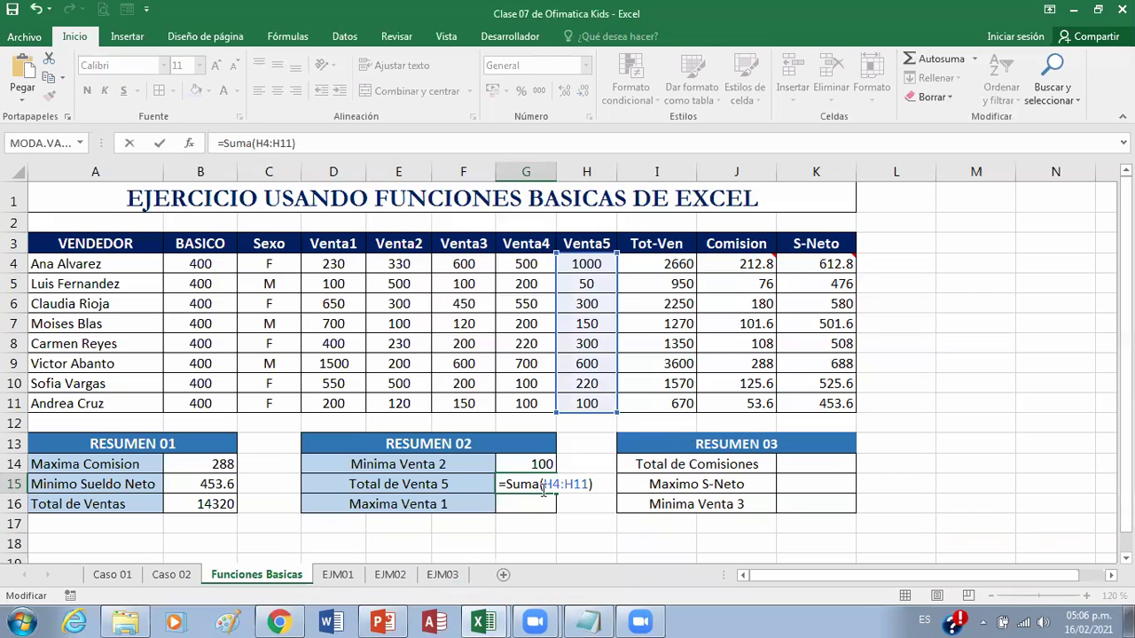
{"action": "key", "text": "Return"}
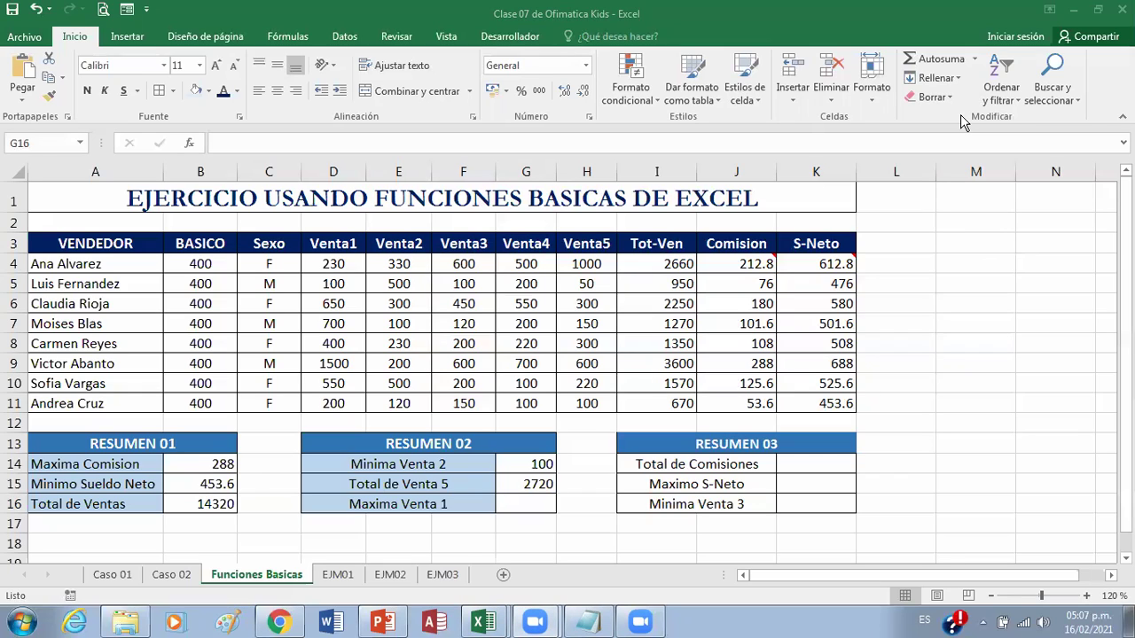
Step: Enter the formula =MAX(D4:D11) in G16 to get Maxima Venta 1 from the Venta1 column
{"action": "left_click", "coordinate": [521, 507]}
{"action": "type", "text": "="}
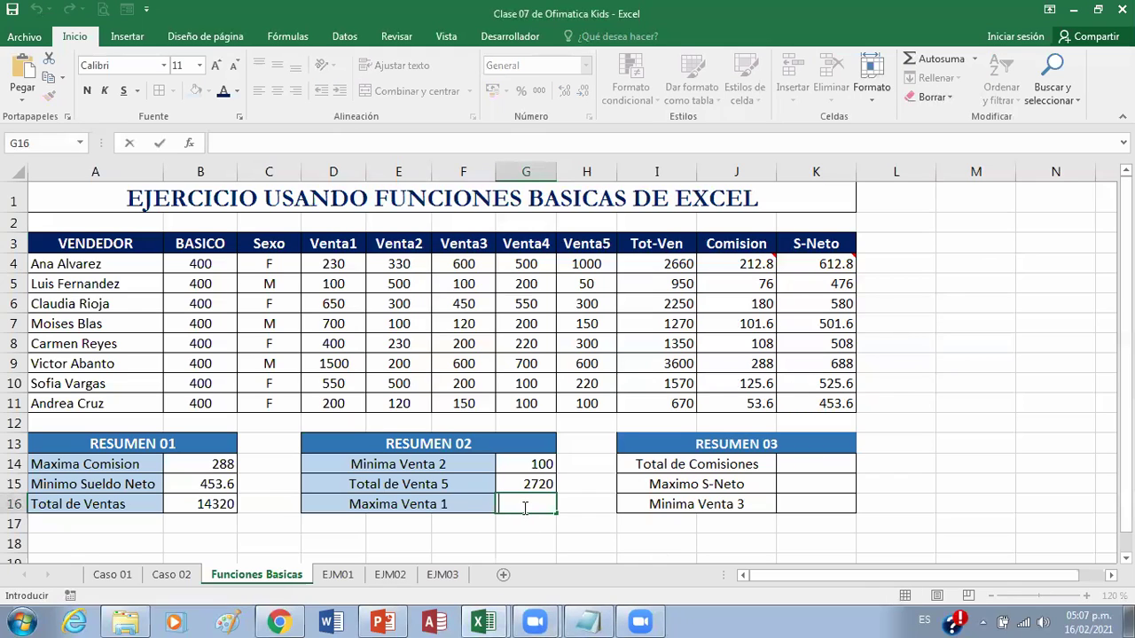
{"action": "type", "text": "MAX"}
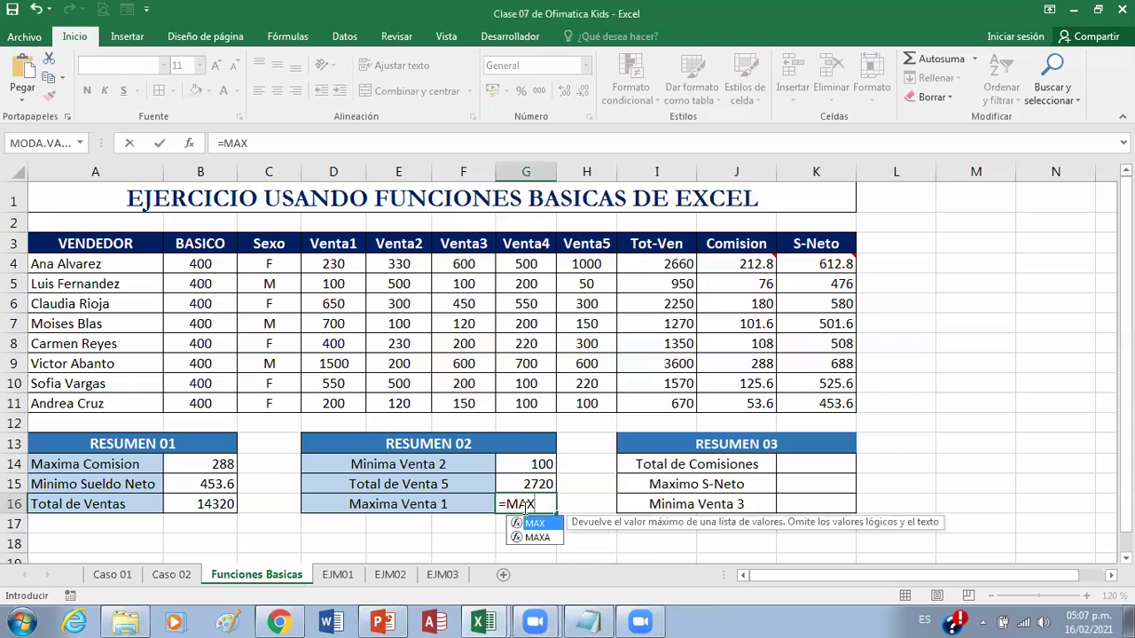
{"action": "type", "text": "("}
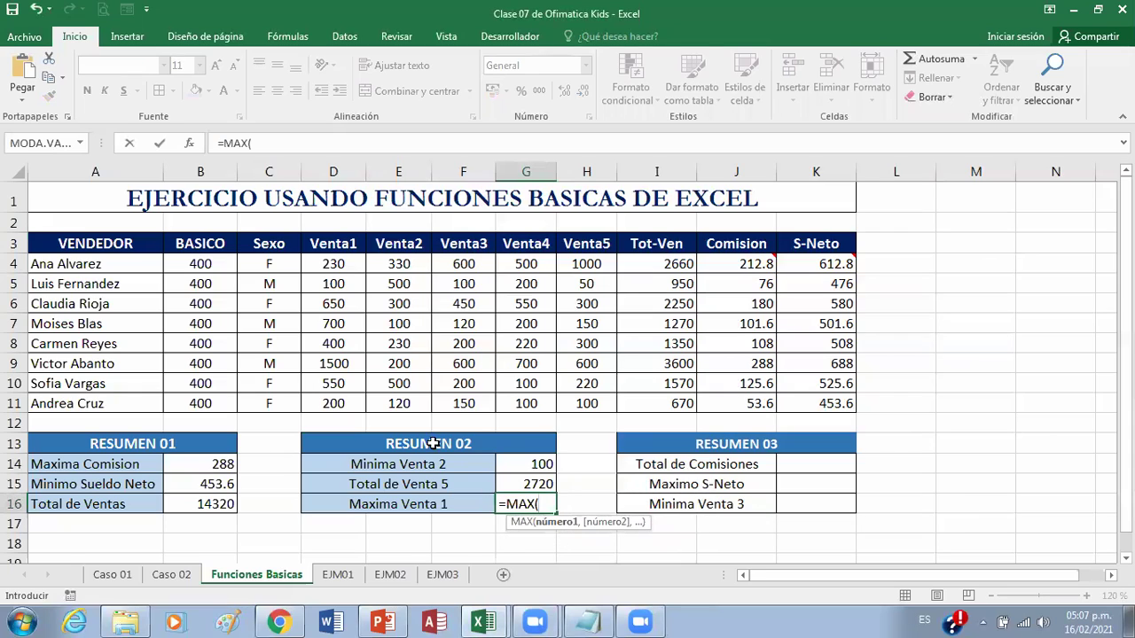
{"action": "left_click_drag", "start_coordinate": [330, 264], "coordinate": [330, 284]}
{"action": "left_click_drag", "start_coordinate": [325, 334], "coordinate": [324, 399]}
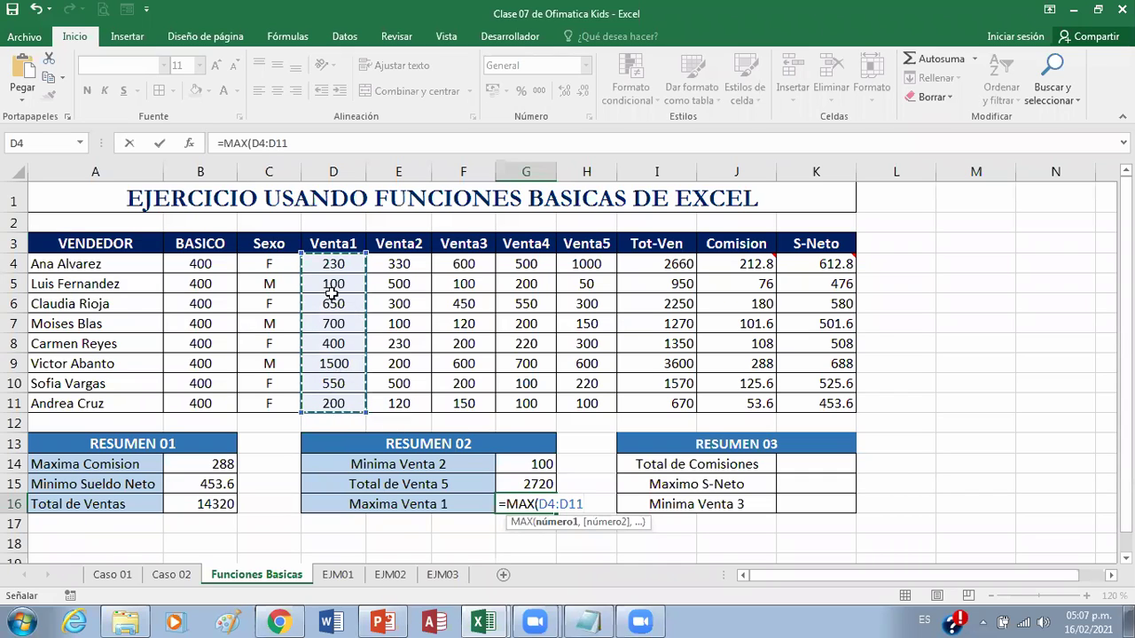
{"action": "left_click", "coordinate": [308, 146]}
{"action": "type", "text": ")"}
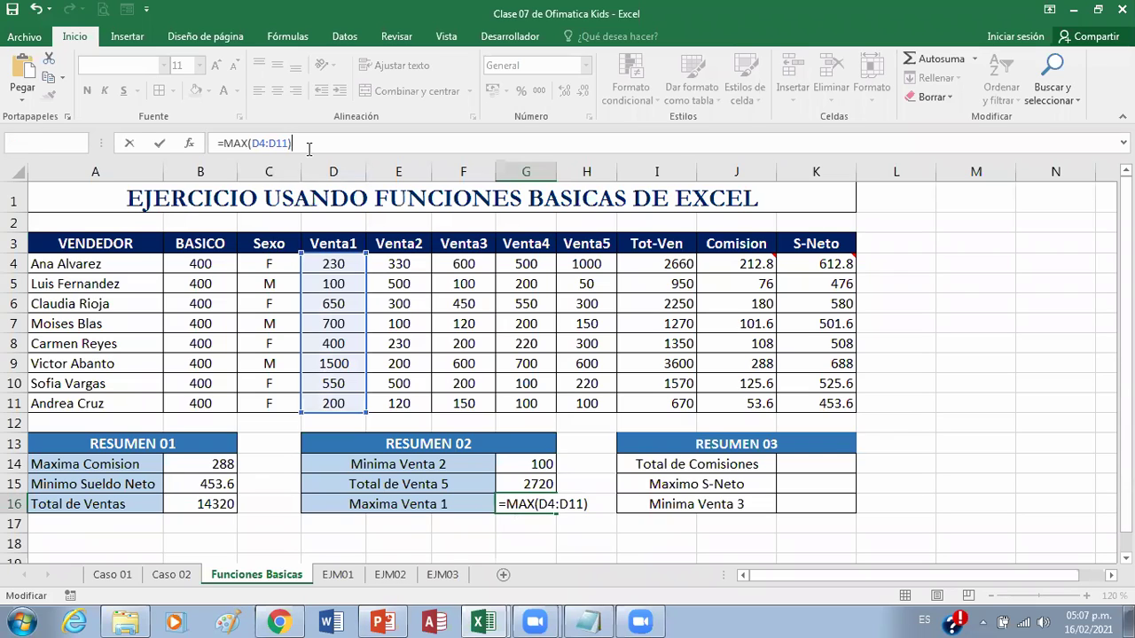
{"action": "key", "text": "Return"}
Step: Enter the formula =SUMA(J4:J11) in K14 to get Total de Comisiones from the Comision column
{"action": "left_click", "coordinate": [811, 459]}
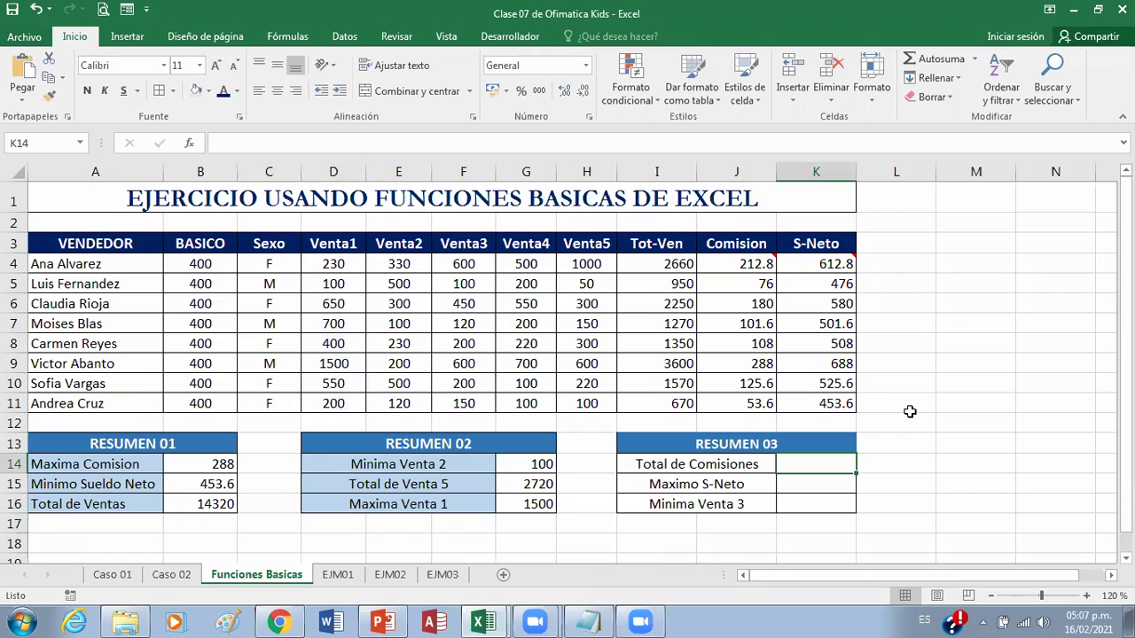
{"action": "type", "text": "=SUM"}
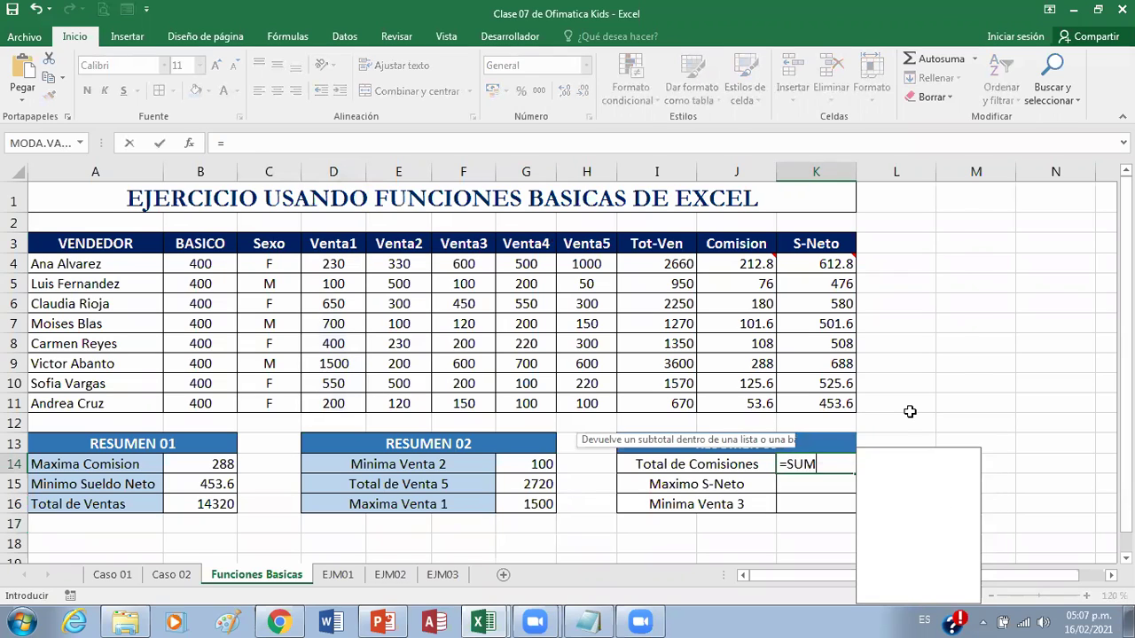
{"action": "type", "text": "A/"}
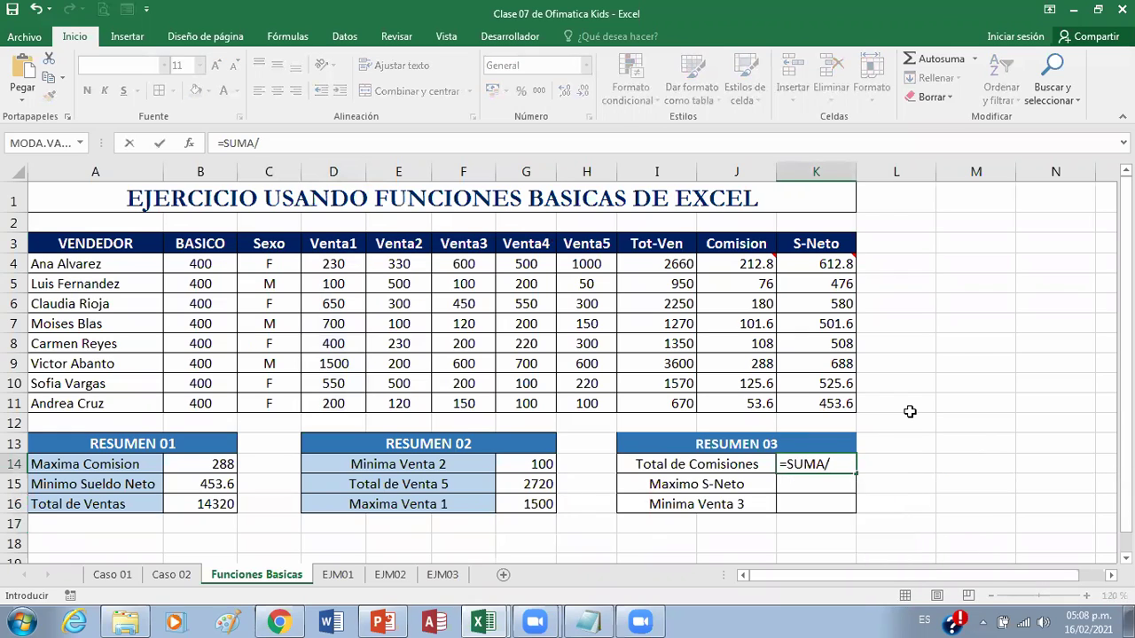
{"action": "key", "text": "BackSpace"}
{"action": "type", "text": "("}
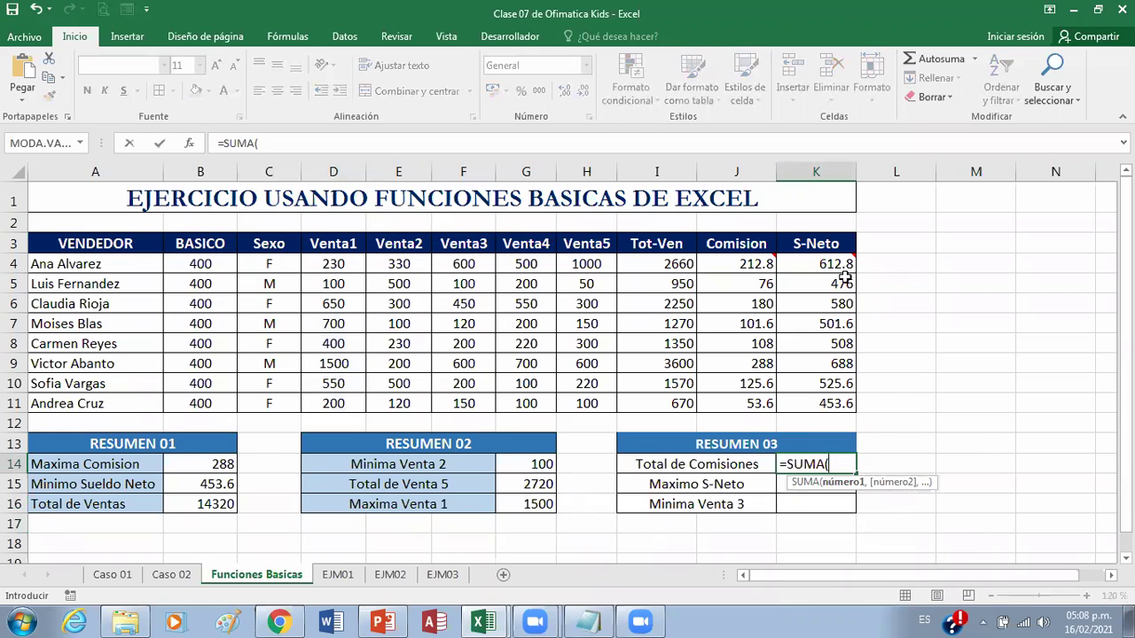
{"action": "mouse_move", "coordinate": [757, 264]}
{"action": "left_click_drag", "start_coordinate": [753, 294], "coordinate": [752, 408]}
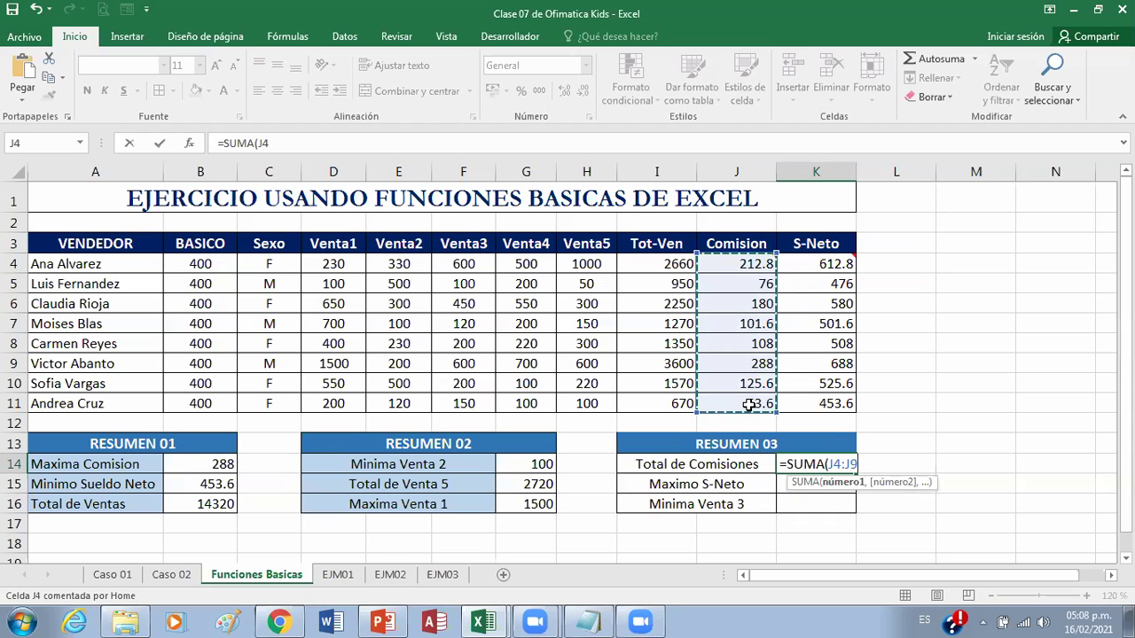
{"action": "key", "text": "Return"}
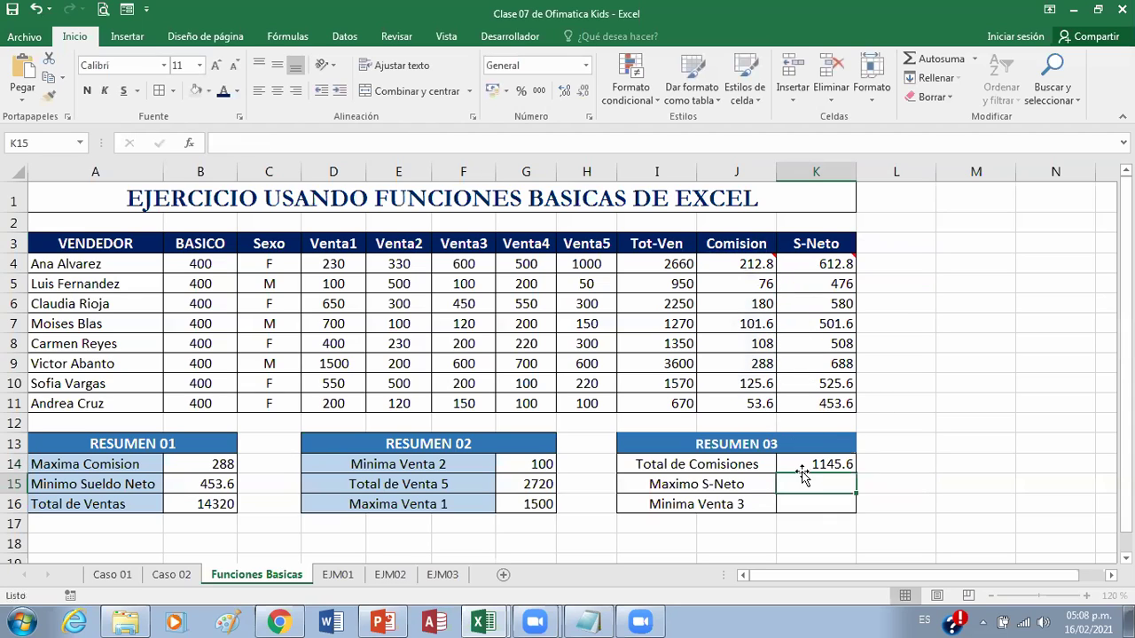
{"action": "left_click", "coordinate": [801, 460]}
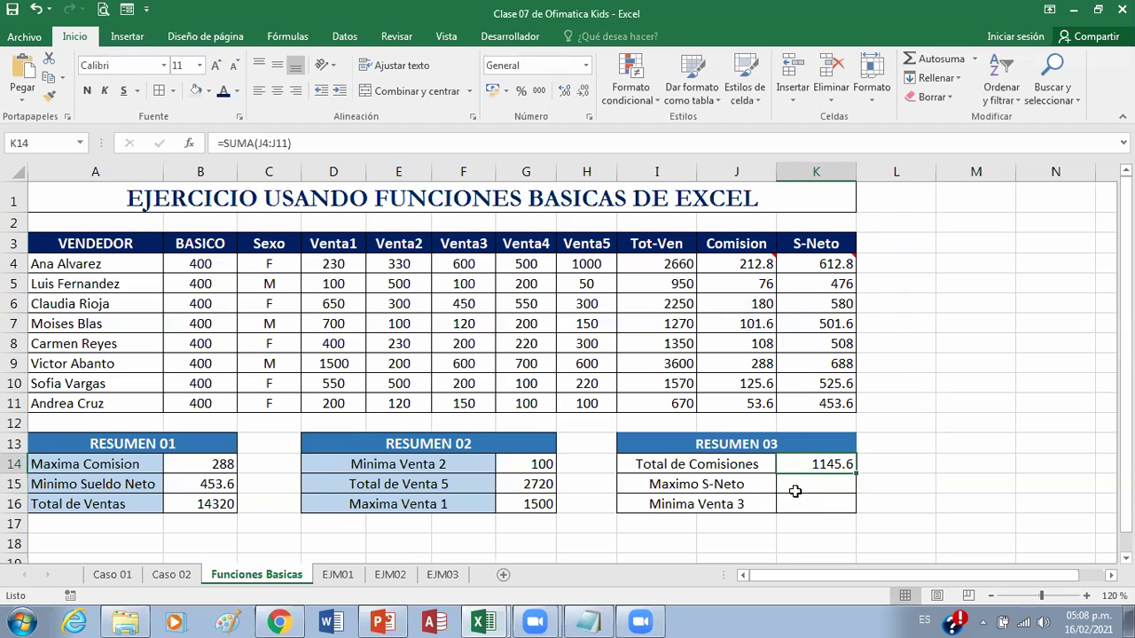
{"action": "left_click", "coordinate": [795, 487]}
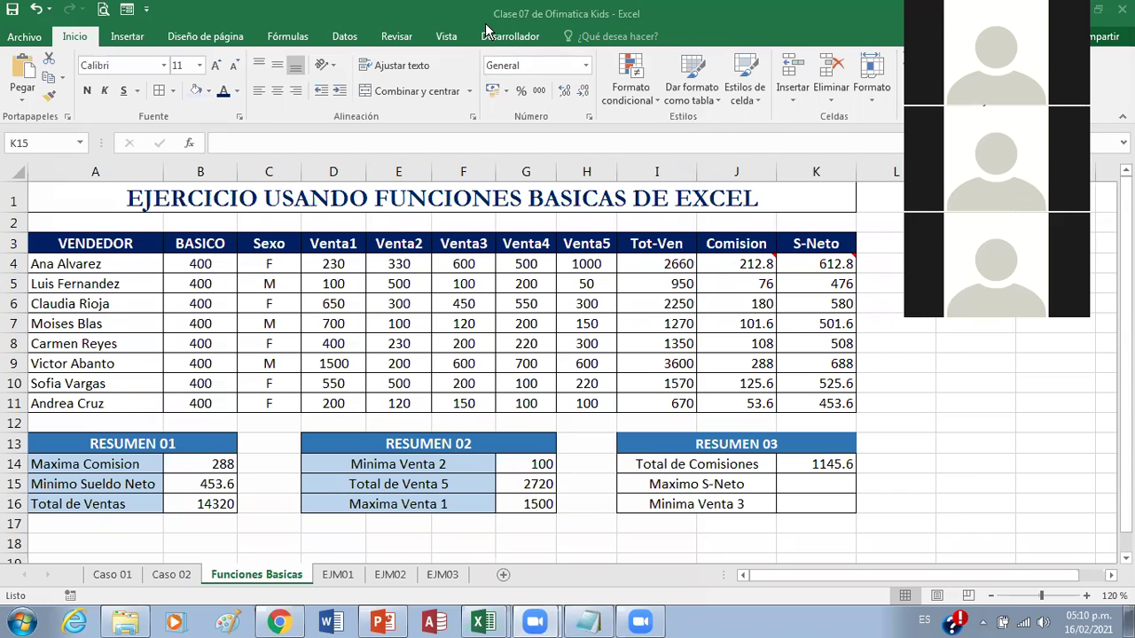
{"action": "left_click", "coordinate": [586, 618]}
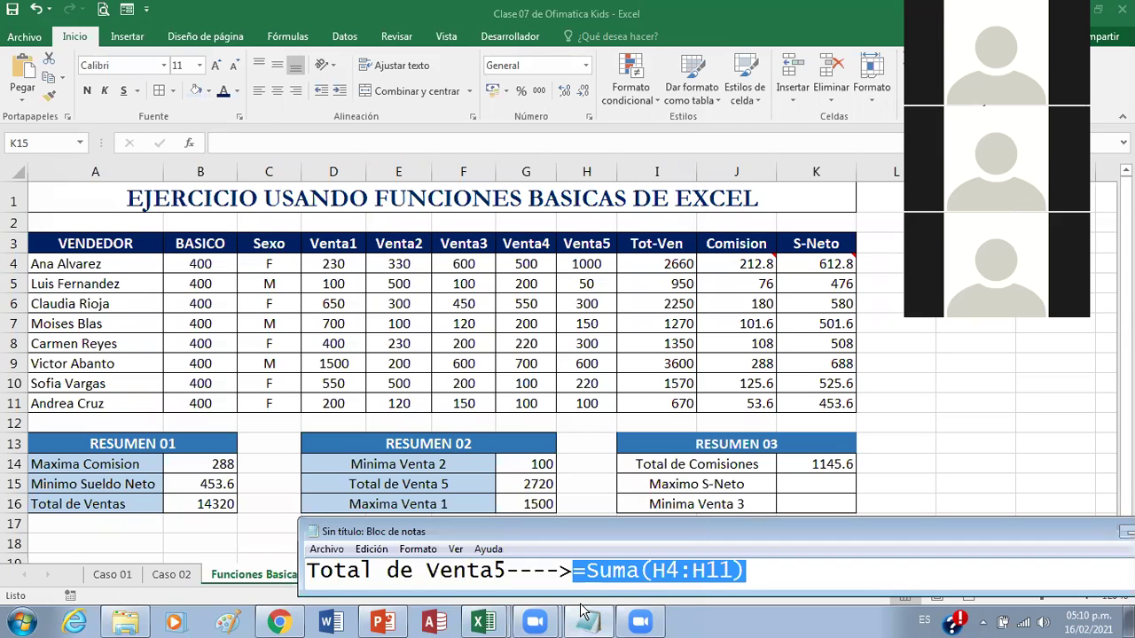
{"action": "key", "text": "shift+Right"}
{"action": "key", "text": "shift+Right"}
{"action": "key", "text": "shift+Right"}
{"action": "key", "text": "shift+Right"}
{"action": "key", "text": "shift+Right"}
{"action": "key", "text": "shift+Right"}
{"action": "key", "text": "shift+Right"}
{"action": "key", "text": "shift+Right"}
{"action": "key", "text": "shift+Right"}
{"action": "key", "text": "shift+Right"}
{"action": "key", "text": "shift+Right"}
{"action": "key", "text": "shift+Right"}
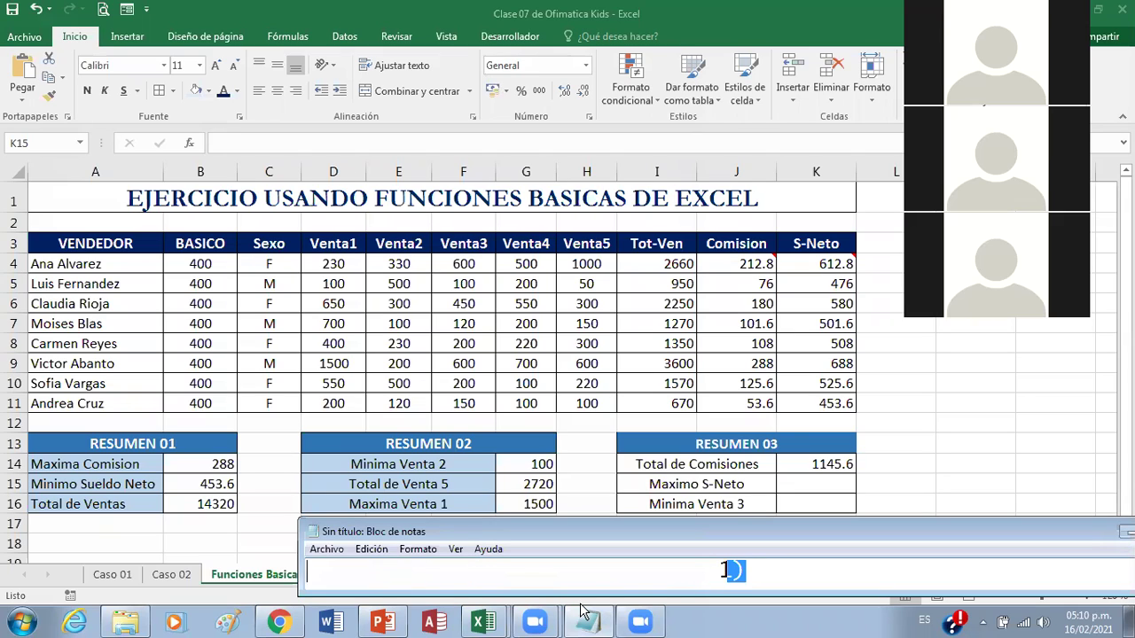
{"action": "type", "text": "=M"}
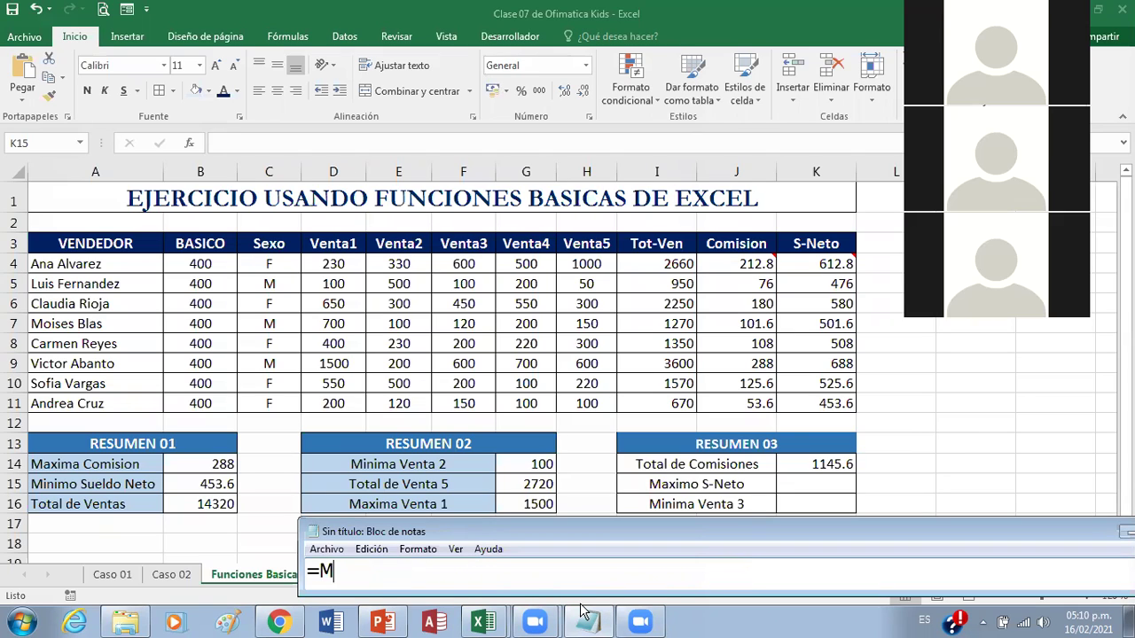
{"action": "type", "text": "AX(K4:"}
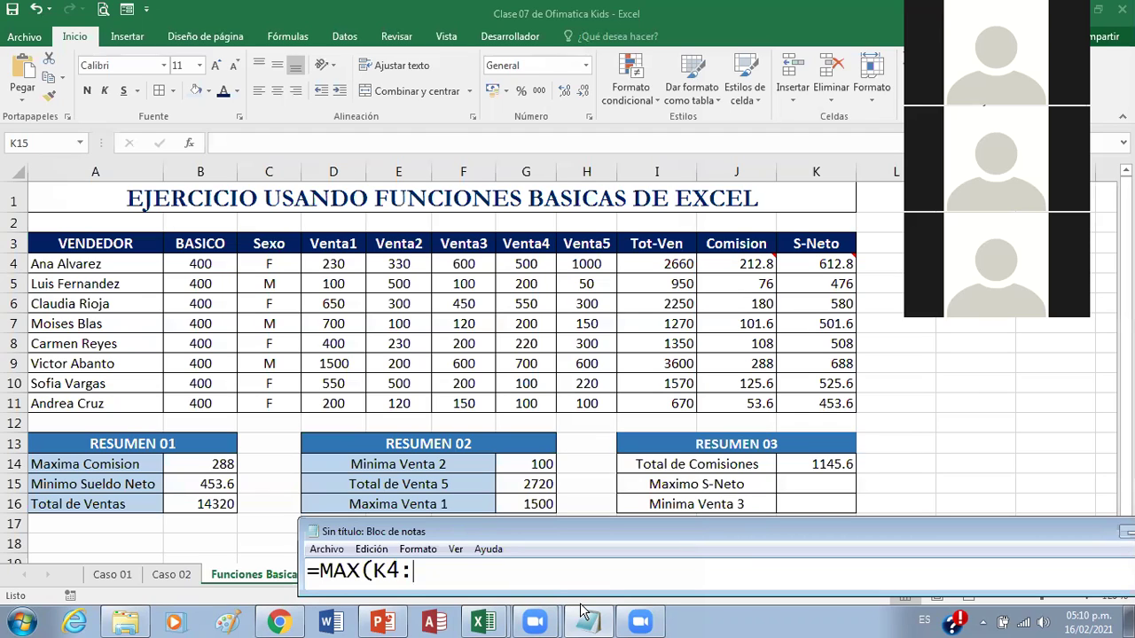
{"action": "type", "text": "K11)"}
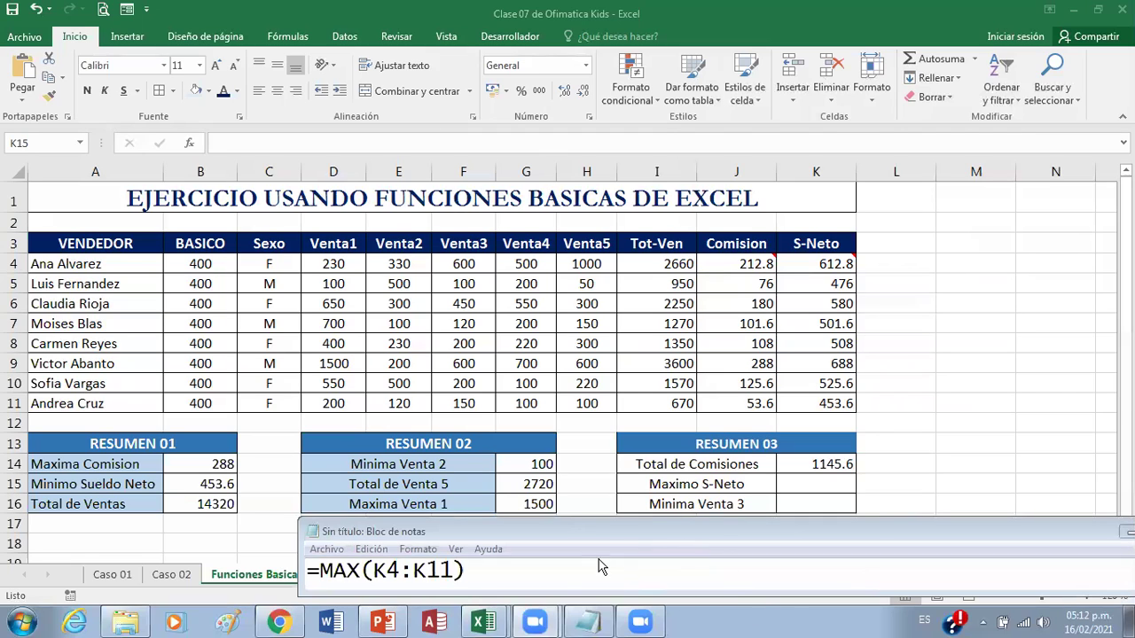
Step: Add the Minima Venta 3 formula =MIN(F4:F11) after the MAX formula on the same line of the note
{"action": "left_click", "coordinate": [560, 568]}
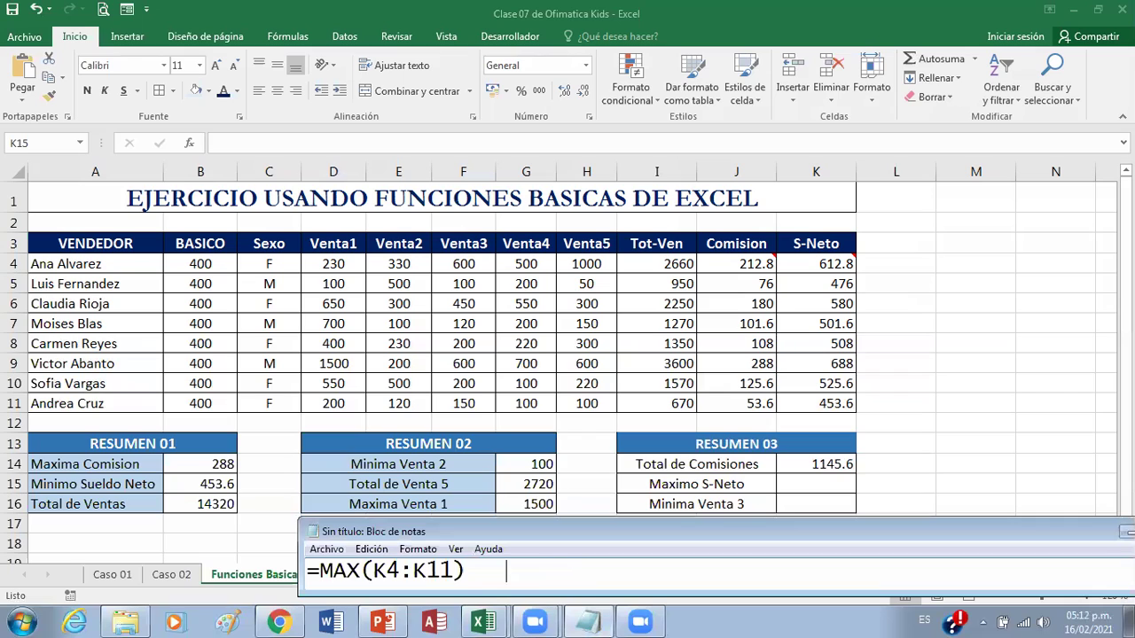
{"action": "type", "text": "=MIN(F"}
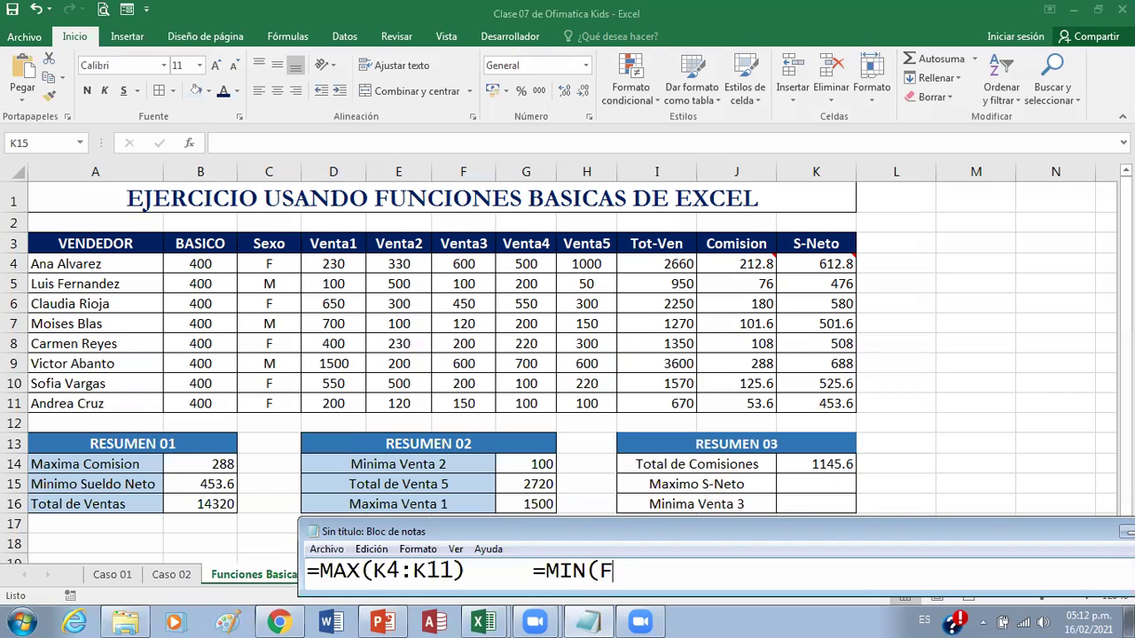
{"action": "type", "text": "4:F11)"}
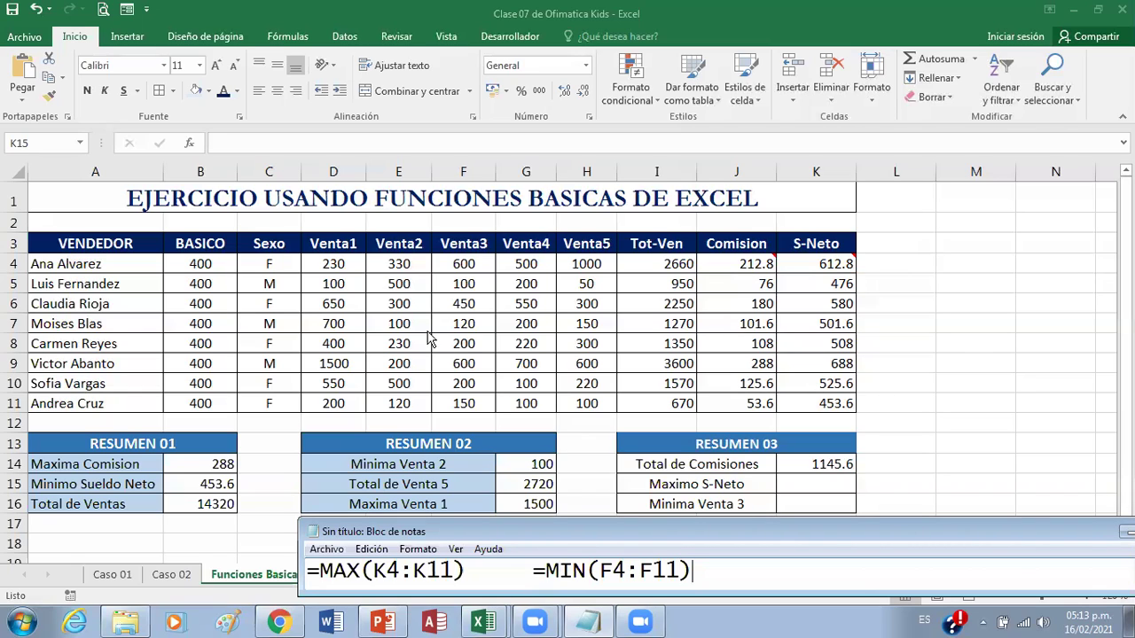
Step: Switch to the PowerPoint presentation and start the slide show from slide 10 of the Funciones Basicas section
{"action": "key", "text": "alt+Tab"}
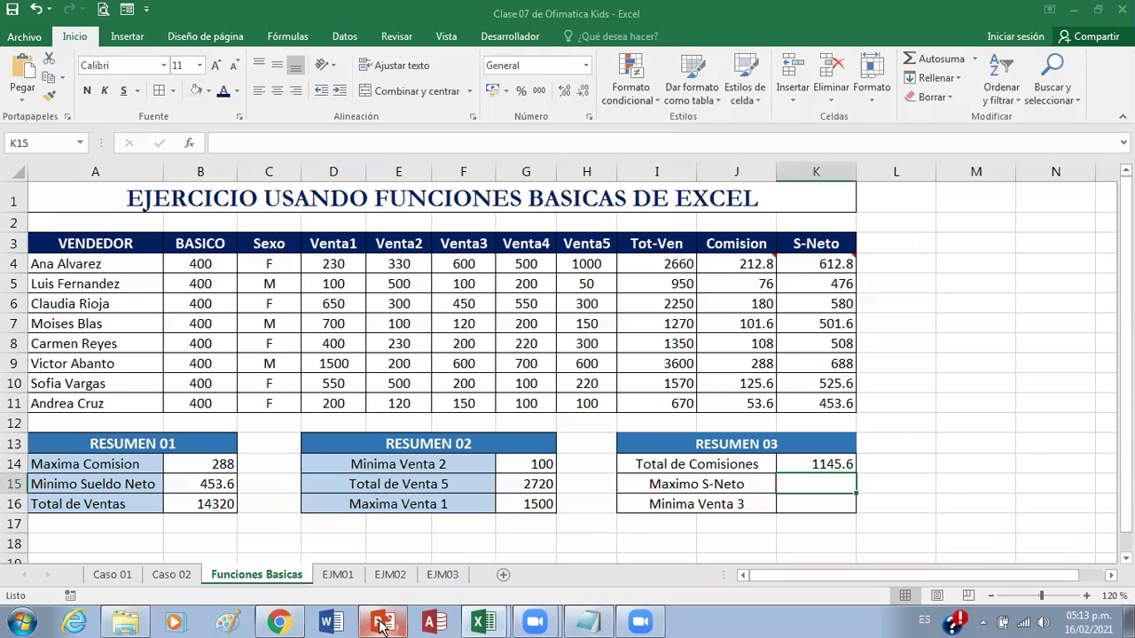
{"action": "key", "text": "alt+Tab"}
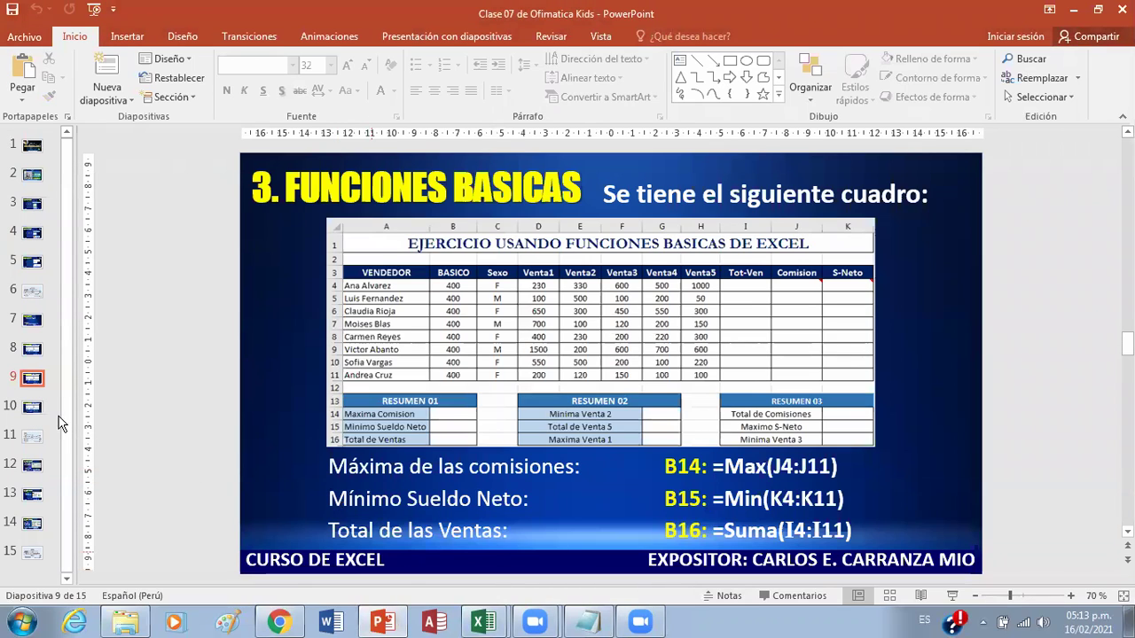
{"action": "left_click", "coordinate": [27, 411]}
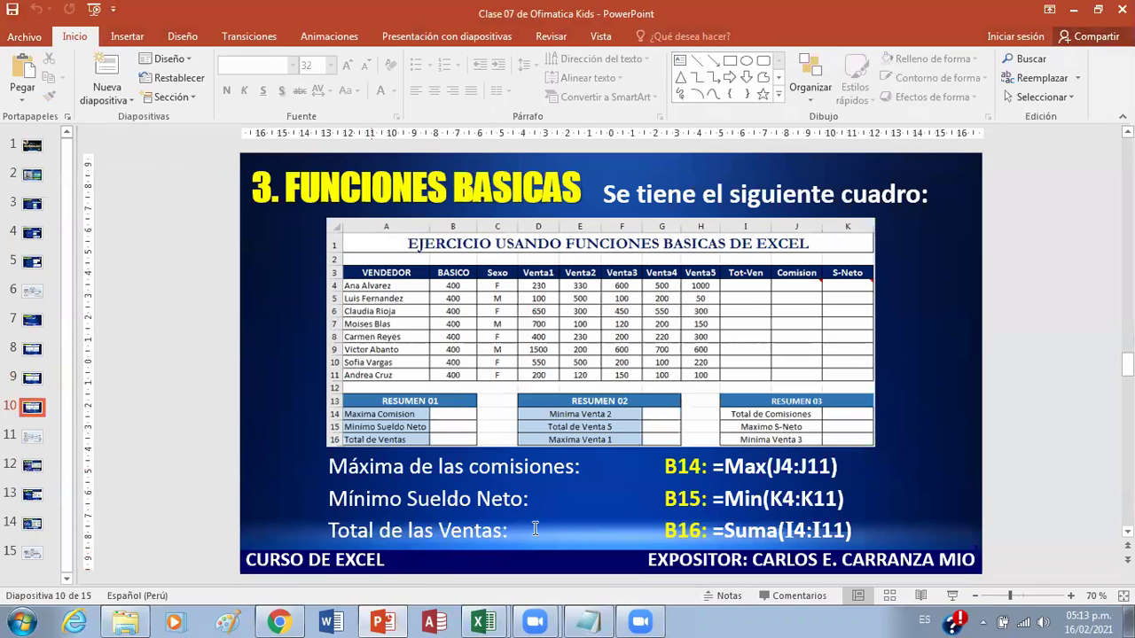
{"action": "left_click", "coordinate": [953, 596]}
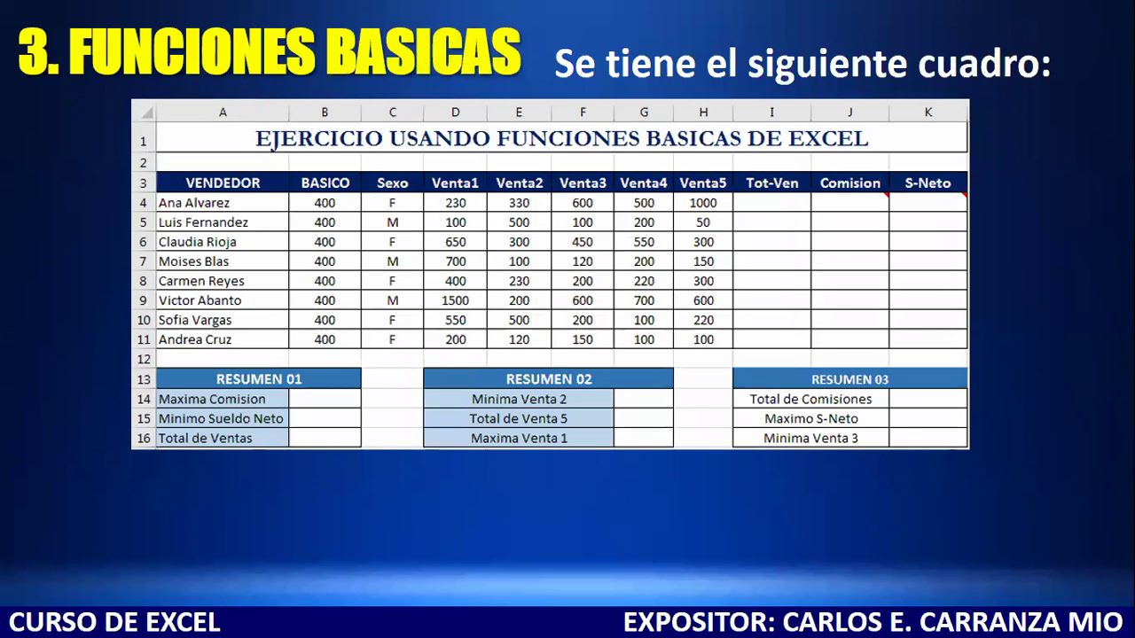